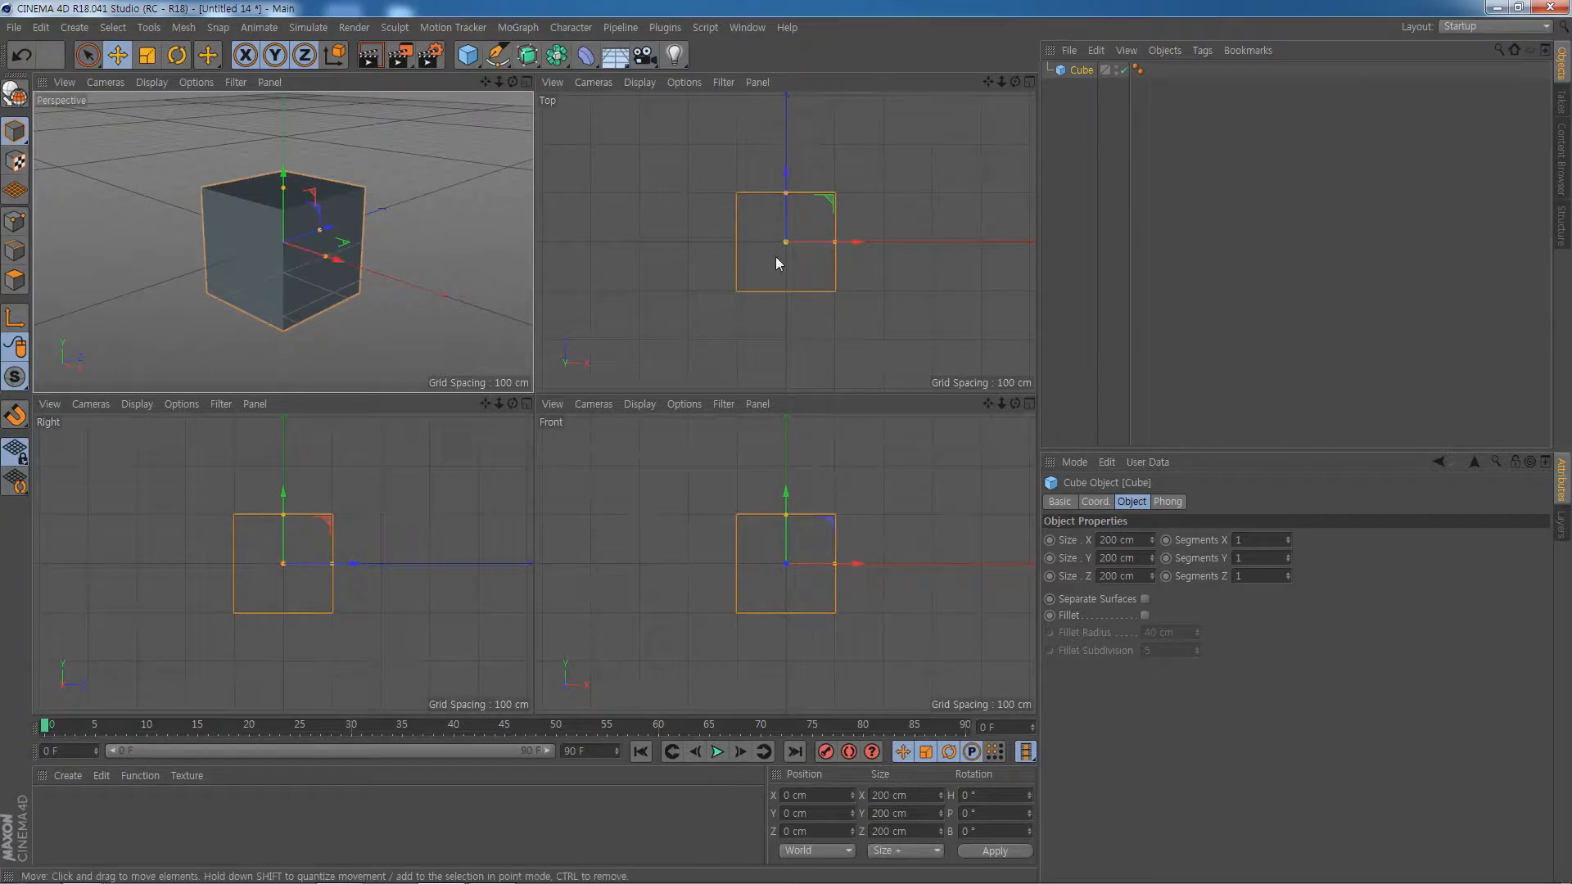
Rotate the cube in the Perspective view around its vertical axis to a heading of about -4.8°.
{"action": "scroll", "coordinate": [785, 243], "scroll_direction": "up", "scroll_amount": 5}
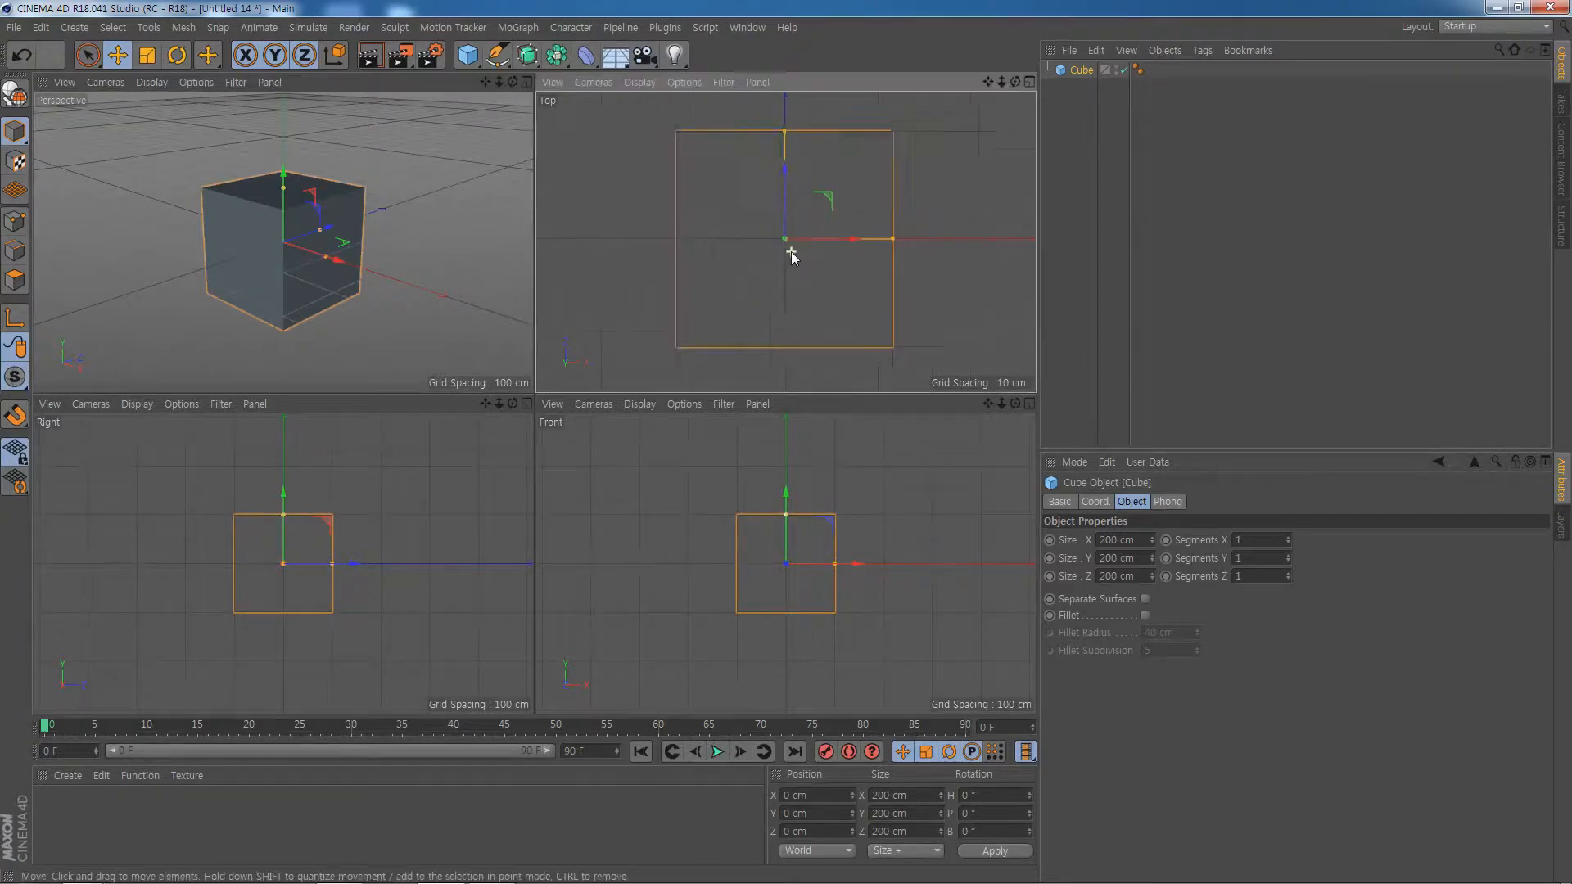
{"action": "scroll", "coordinate": [790, 252], "scroll_direction": "up", "scroll_amount": 3}
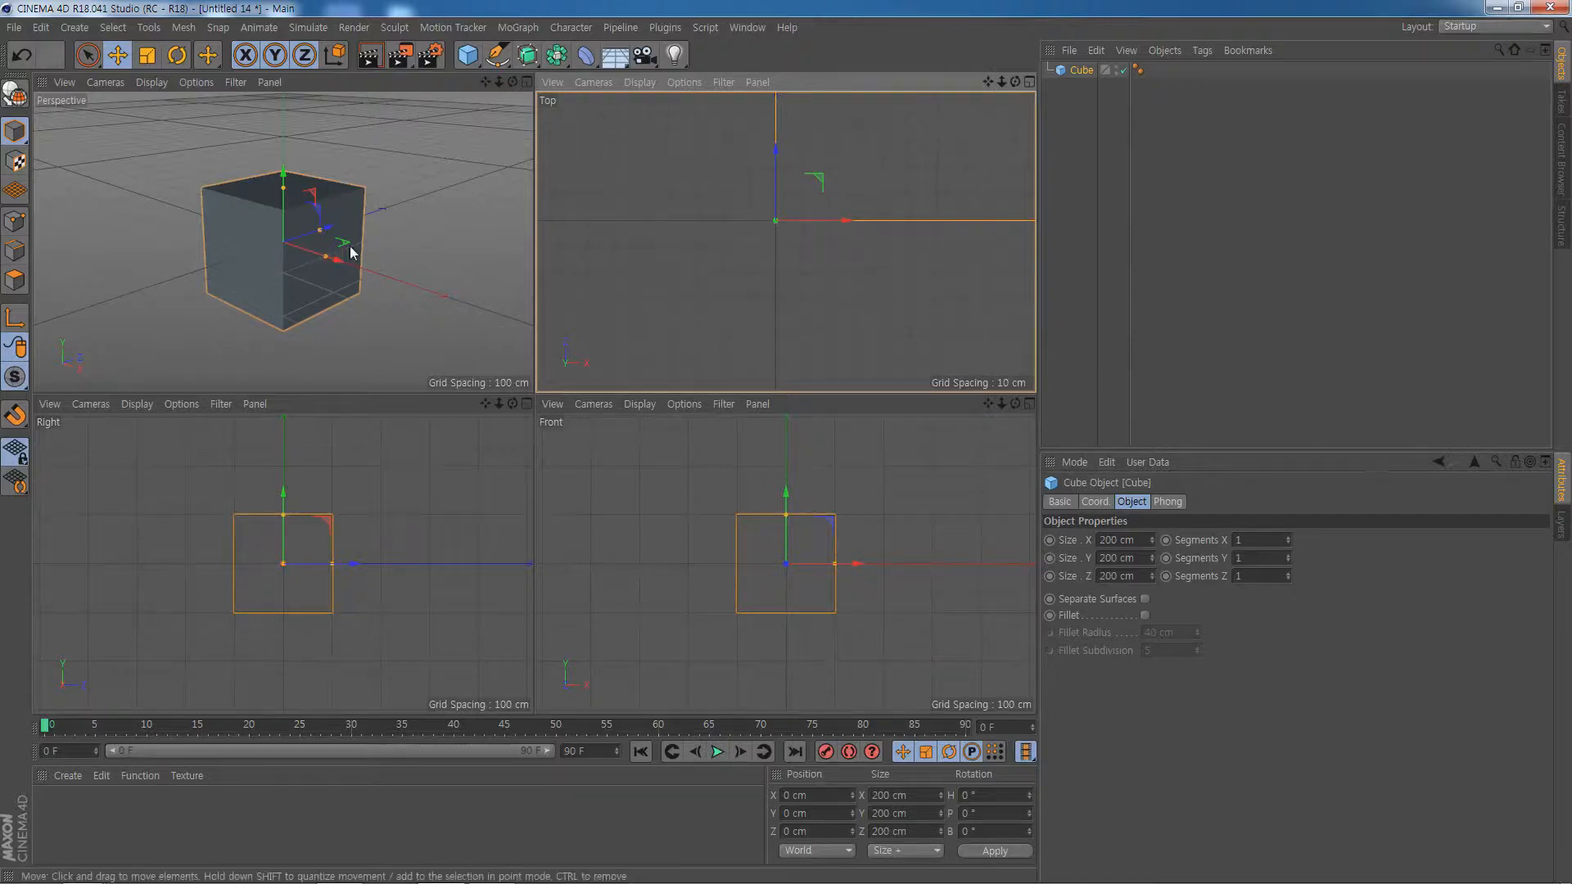
{"action": "middle_click", "coordinate": [391, 233]}
{"action": "scroll", "coordinate": [561, 414], "scroll_direction": "up", "scroll_amount": 4}
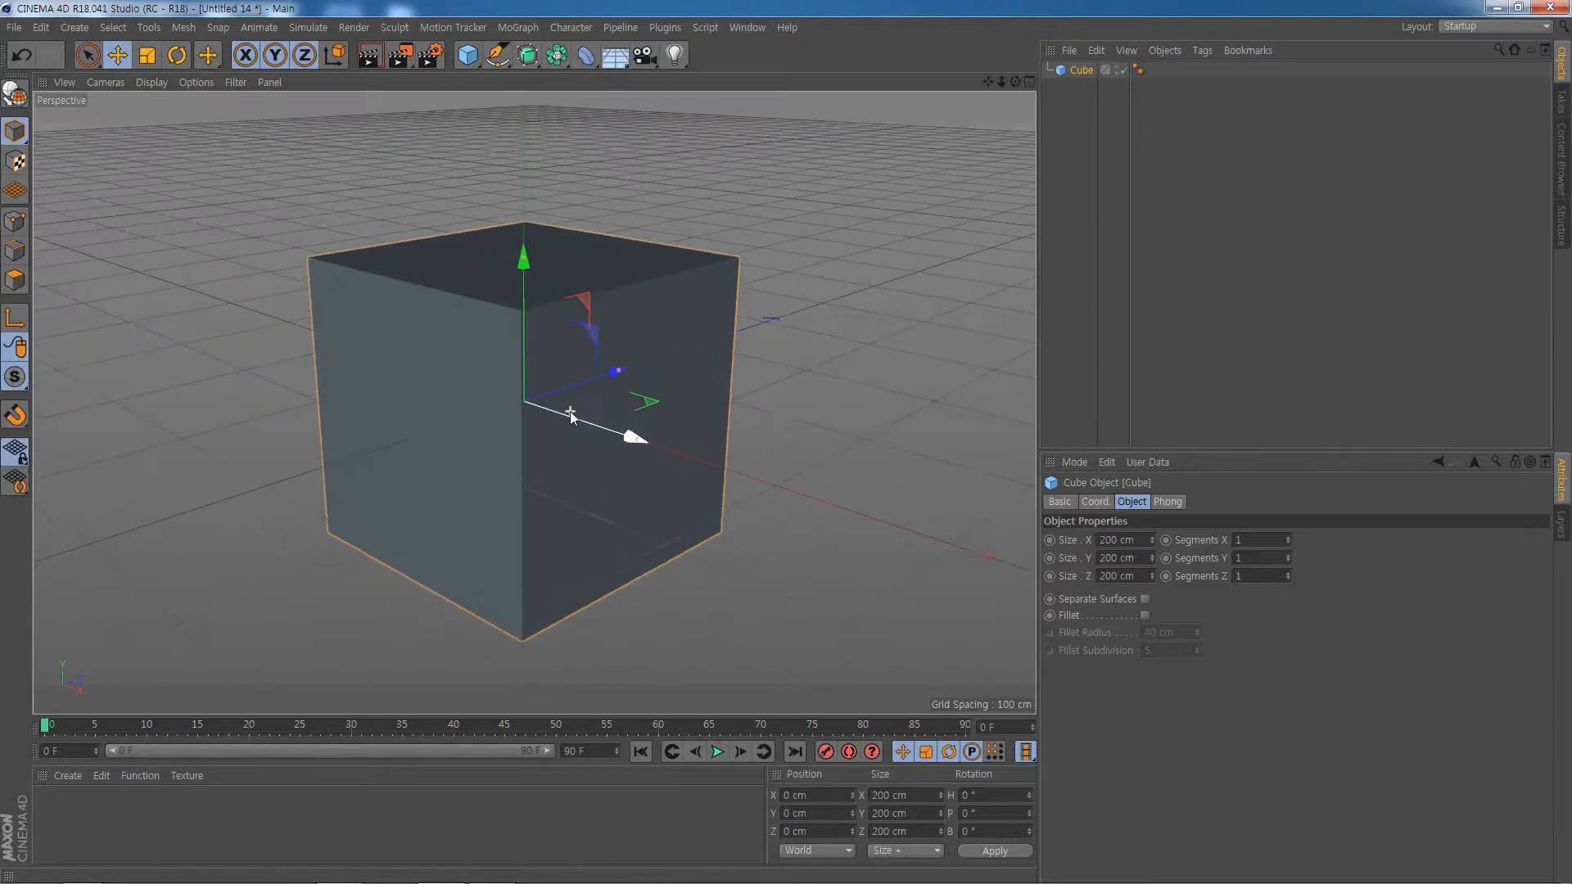
{"action": "scroll", "coordinate": [570, 414], "scroll_direction": "up", "scroll_amount": 2}
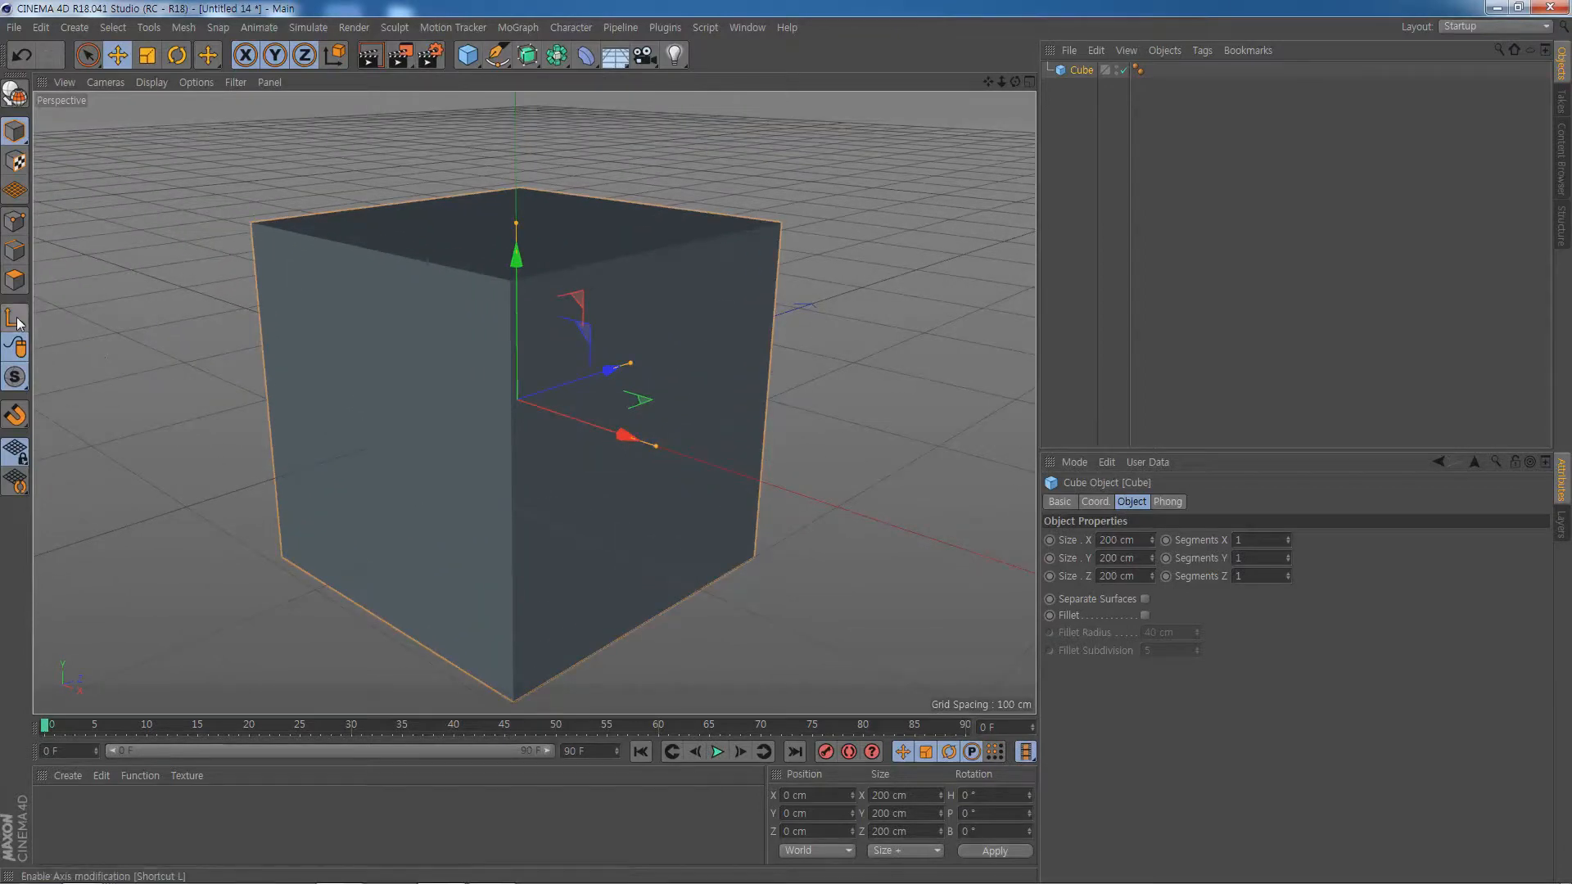
{"action": "left_click", "coordinate": [16, 320]}
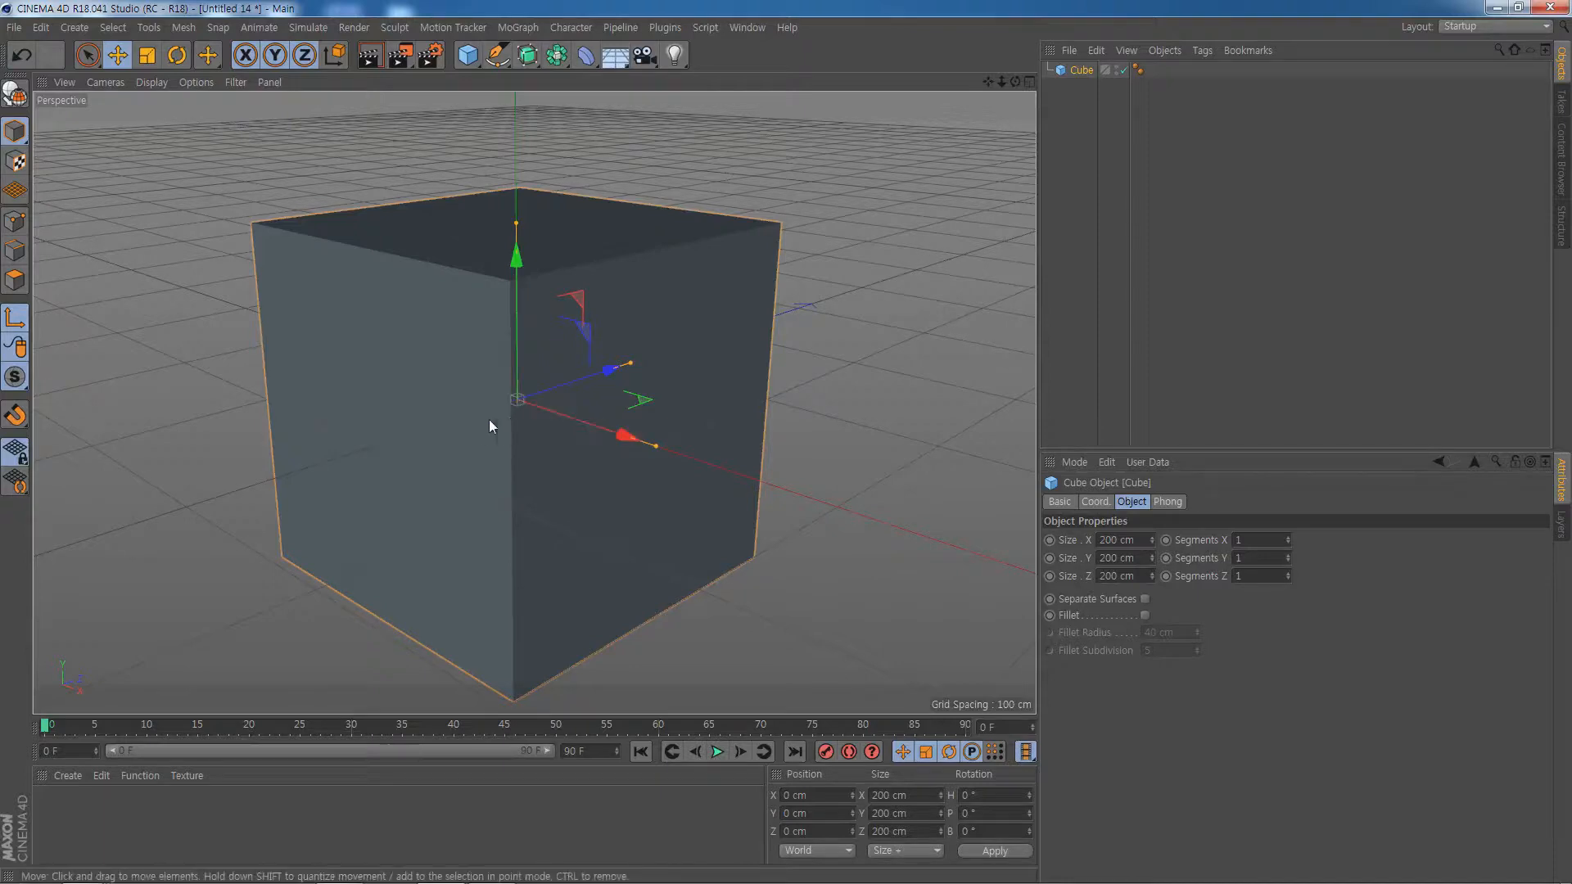
{"action": "left_click", "coordinate": [18, 316]}
{"action": "left_click", "coordinate": [177, 55]}
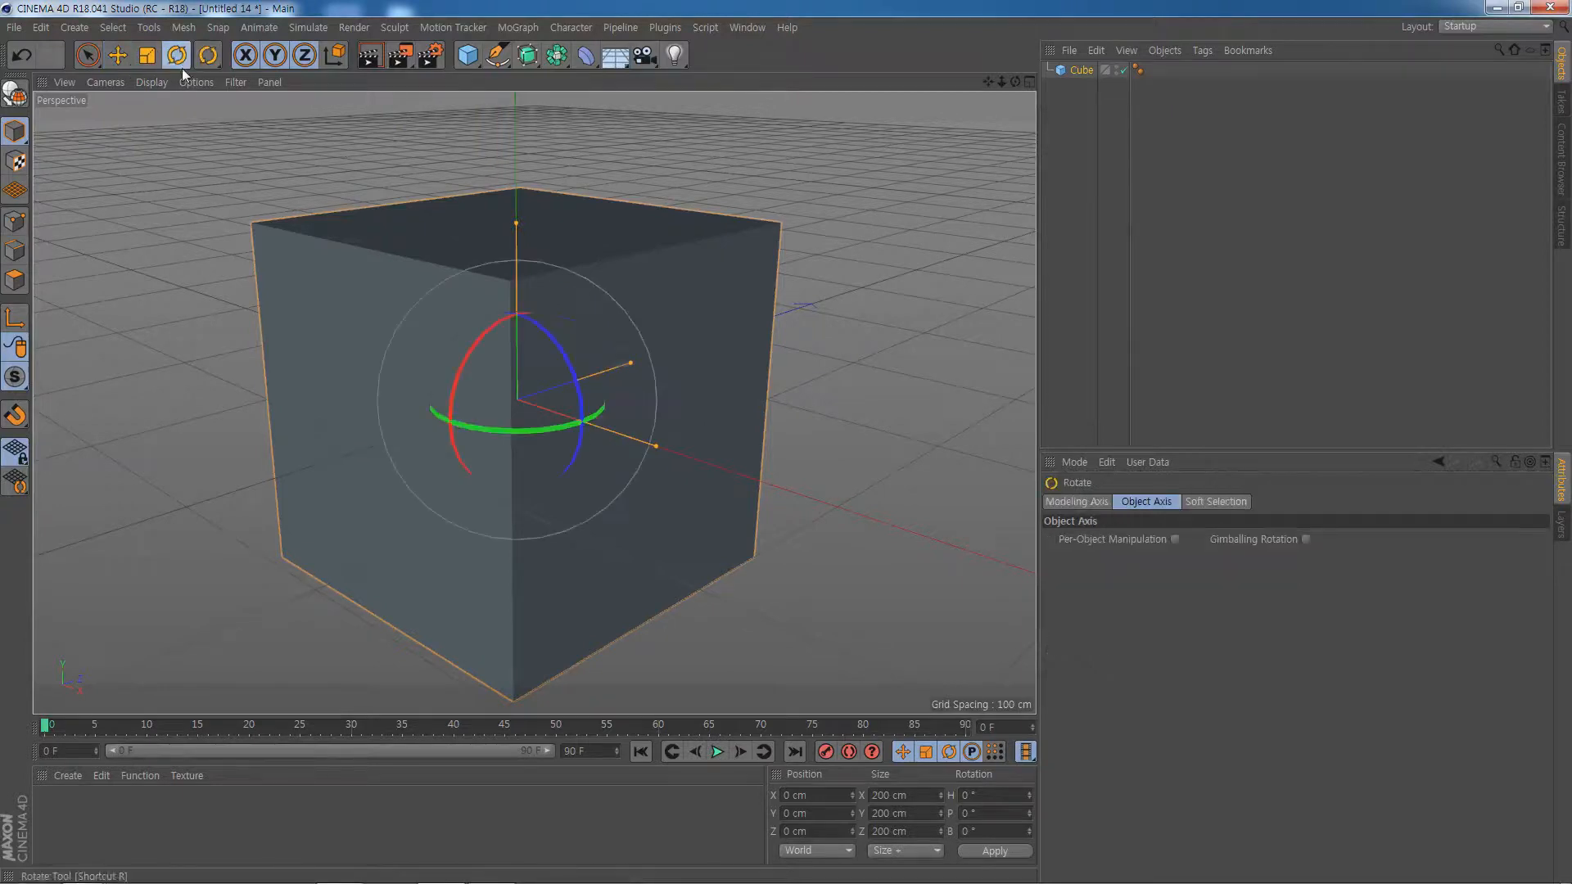
{"action": "mouse_move", "coordinate": [508, 428]}
{"action": "left_mouse_down"}
{"action": "mouse_move", "coordinate": [579, 427]}
{"action": "mouse_move", "coordinate": [479, 430]}
{"action": "left_mouse_up"}
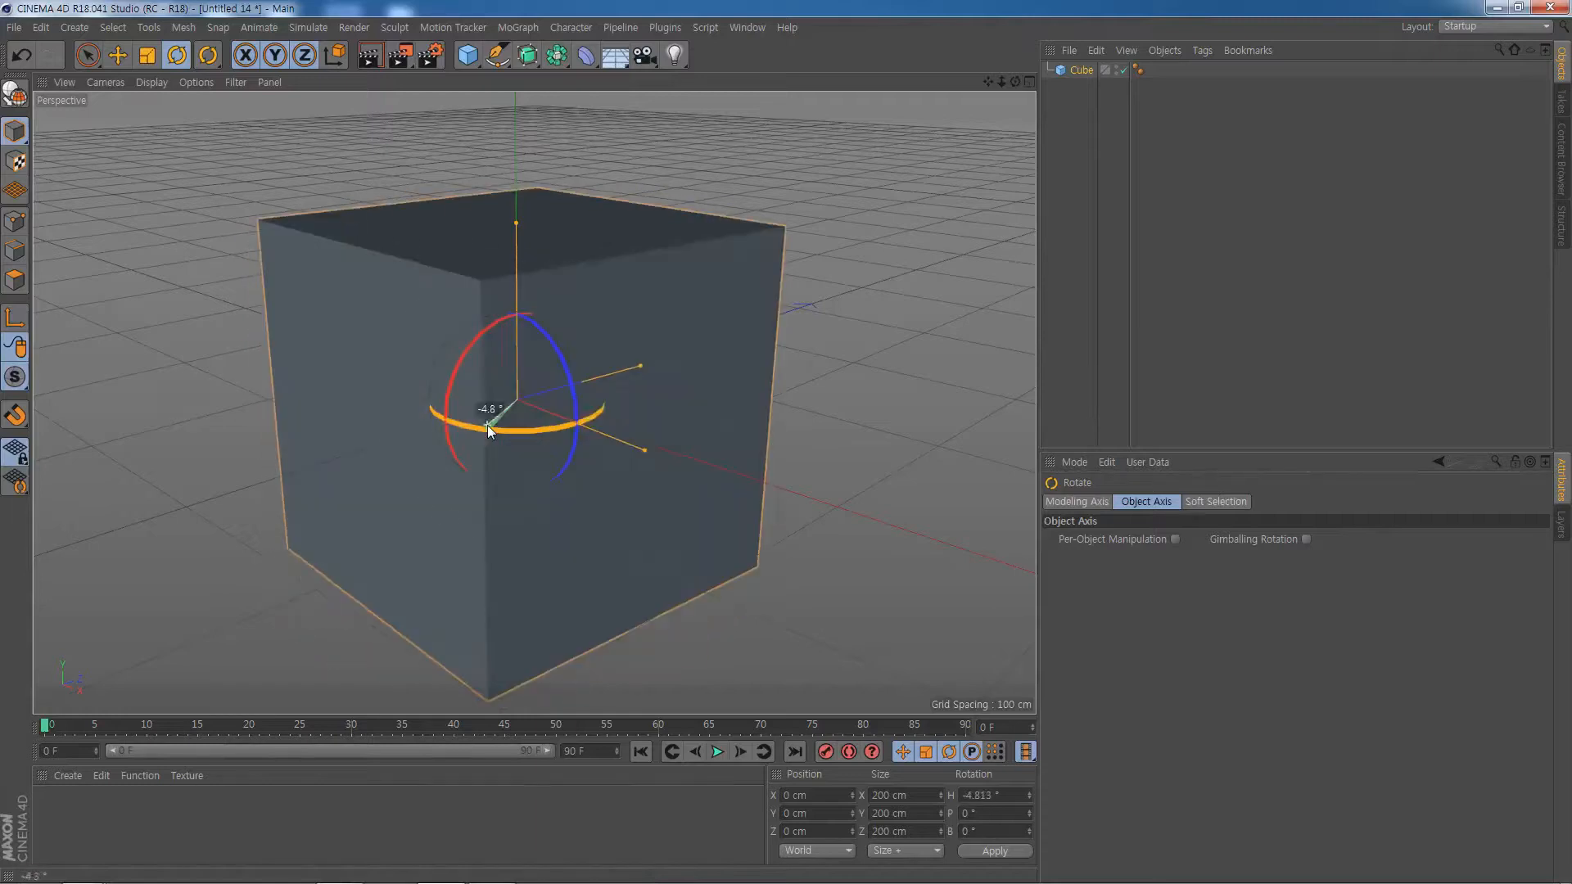
Scale the cube uniformly to about 180 cm and convert it to an editable polygon object.
{"action": "left_click", "coordinate": [149, 55]}
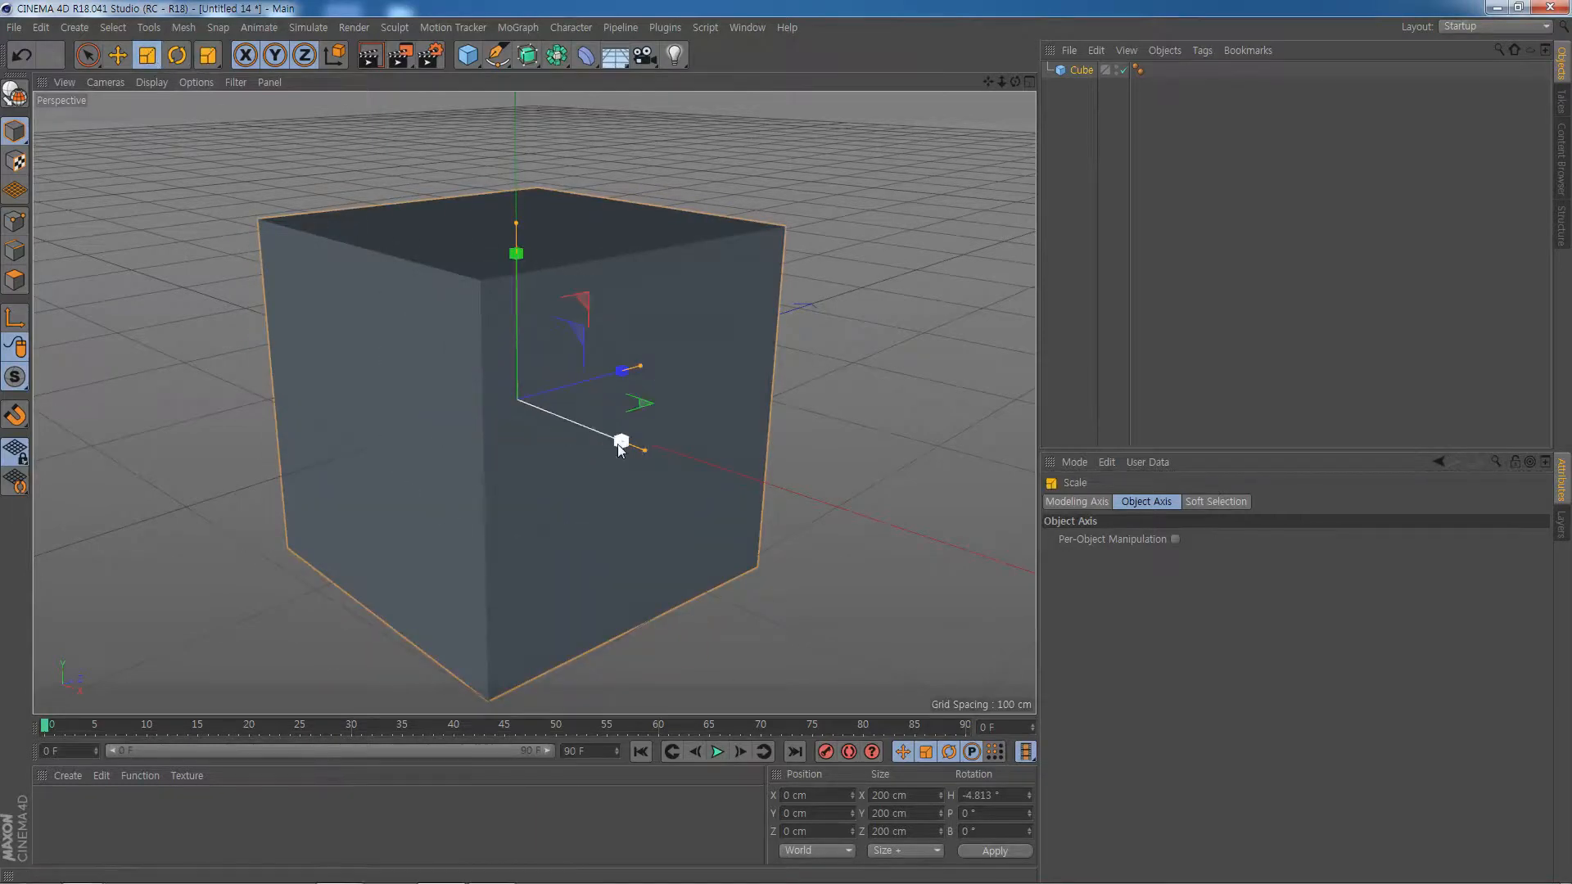
{"action": "left_click_drag", "start_coordinate": [621, 446], "coordinate": [581, 427]}
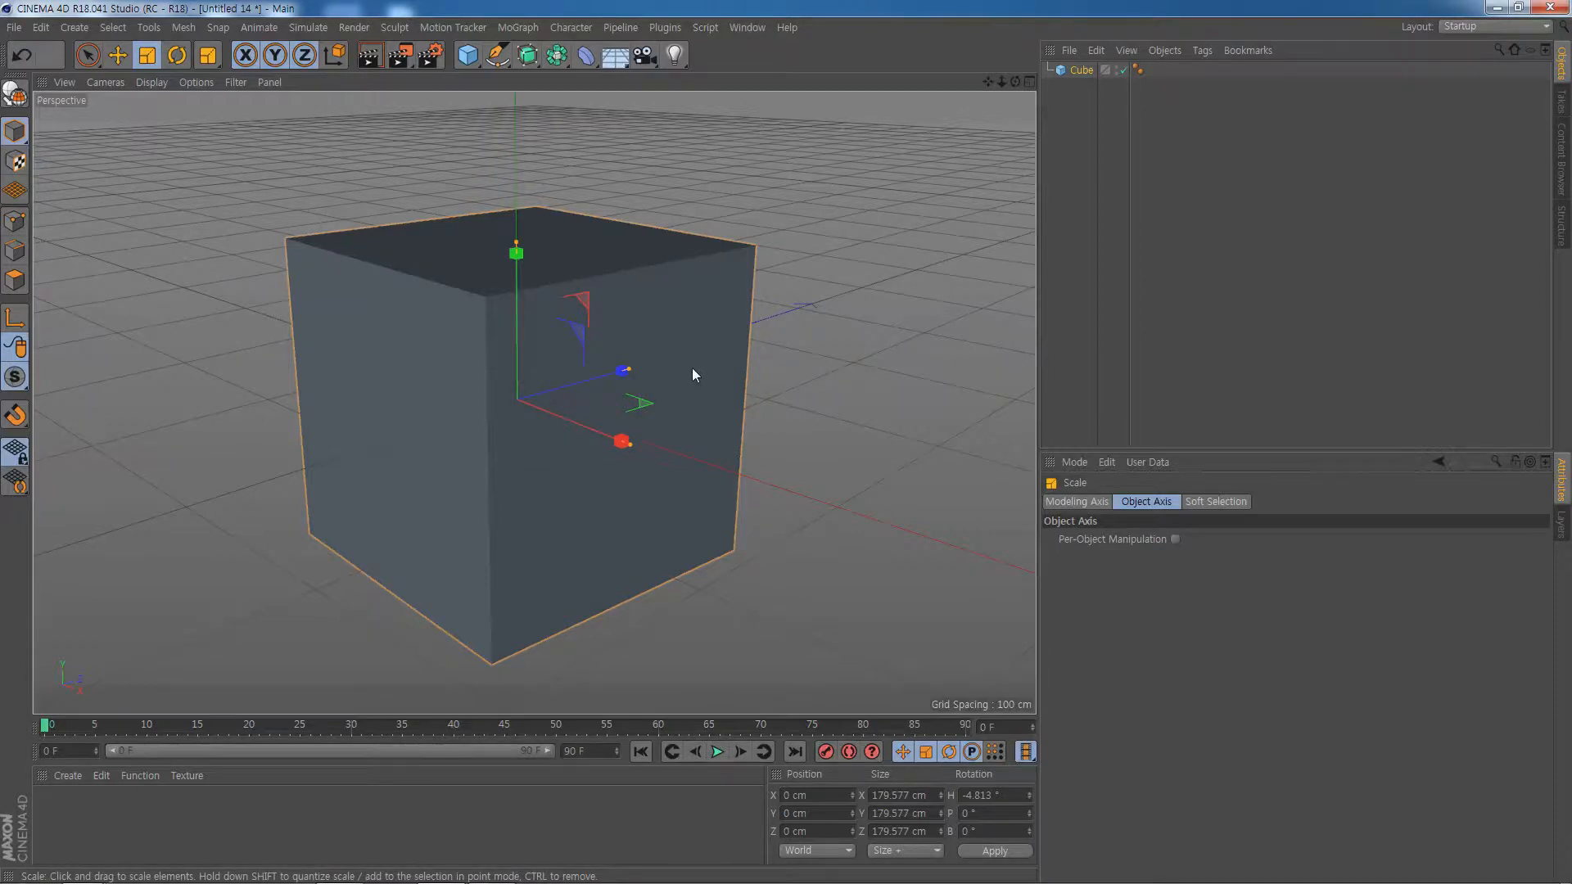
{"action": "scroll", "coordinate": [691, 370], "scroll_direction": "down", "scroll_amount": 6}
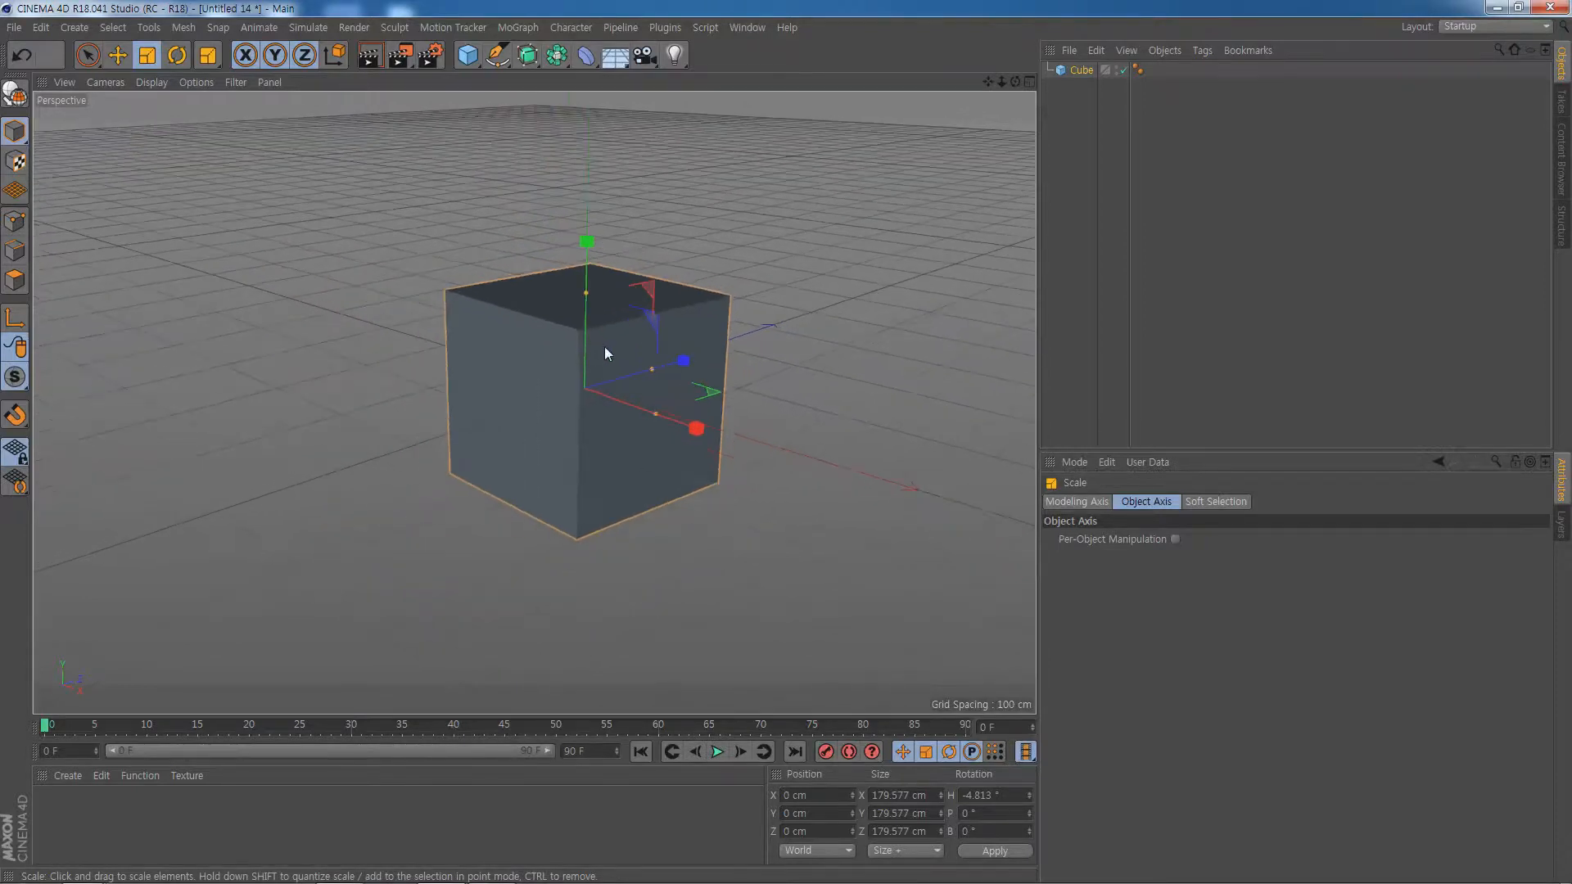
{"action": "left_click", "coordinate": [17, 94]}
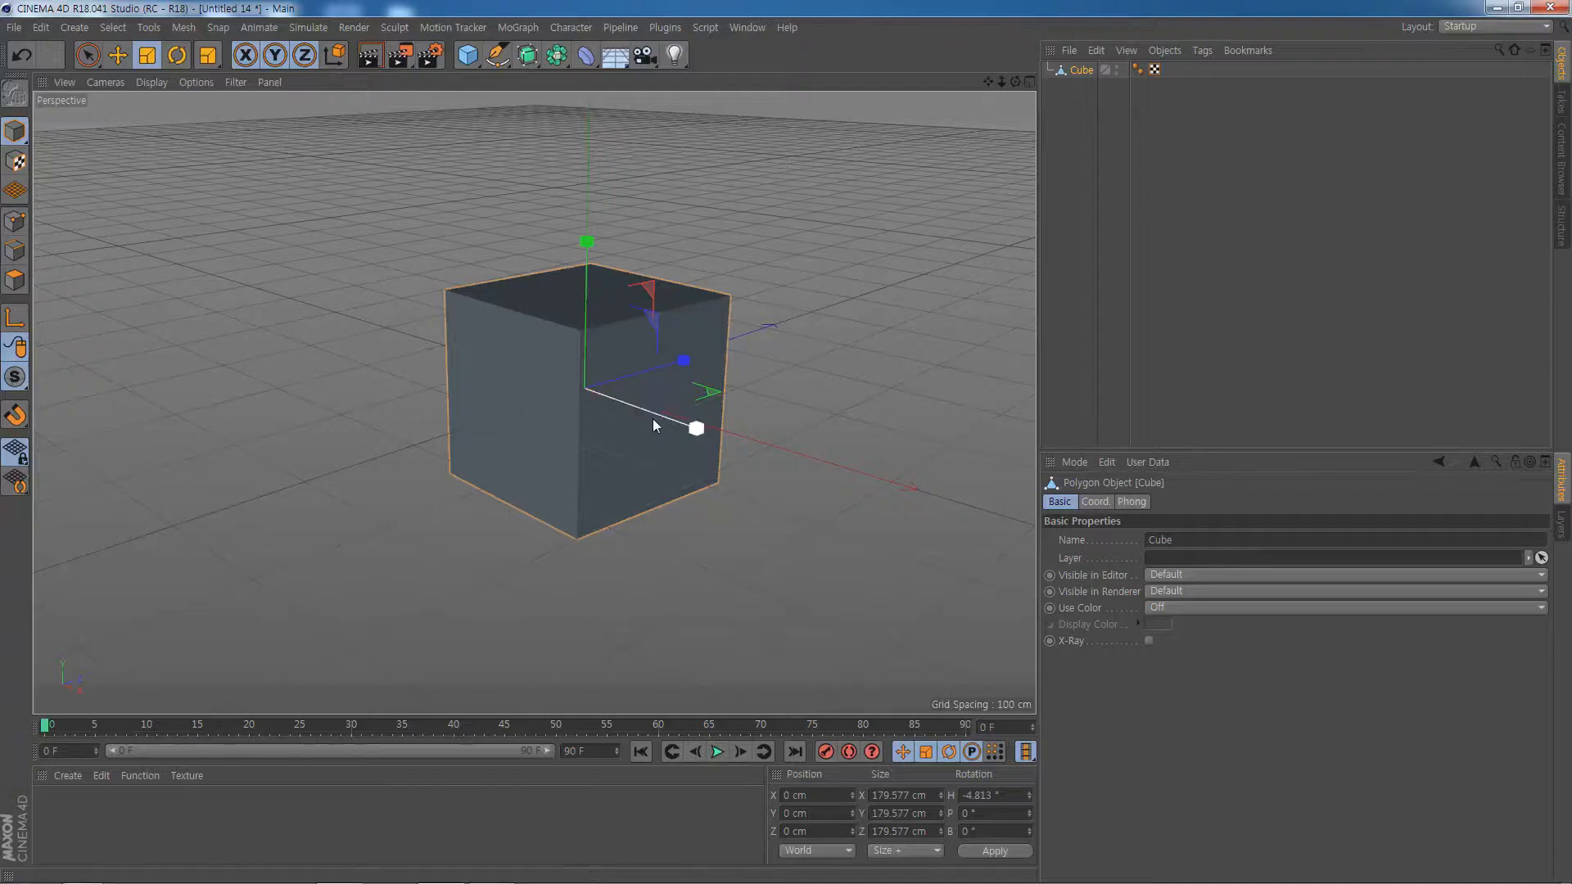
Try moving only the cube's axis along X to about X 224 cm, and undo that move.
{"action": "left_click", "coordinate": [118, 55]}
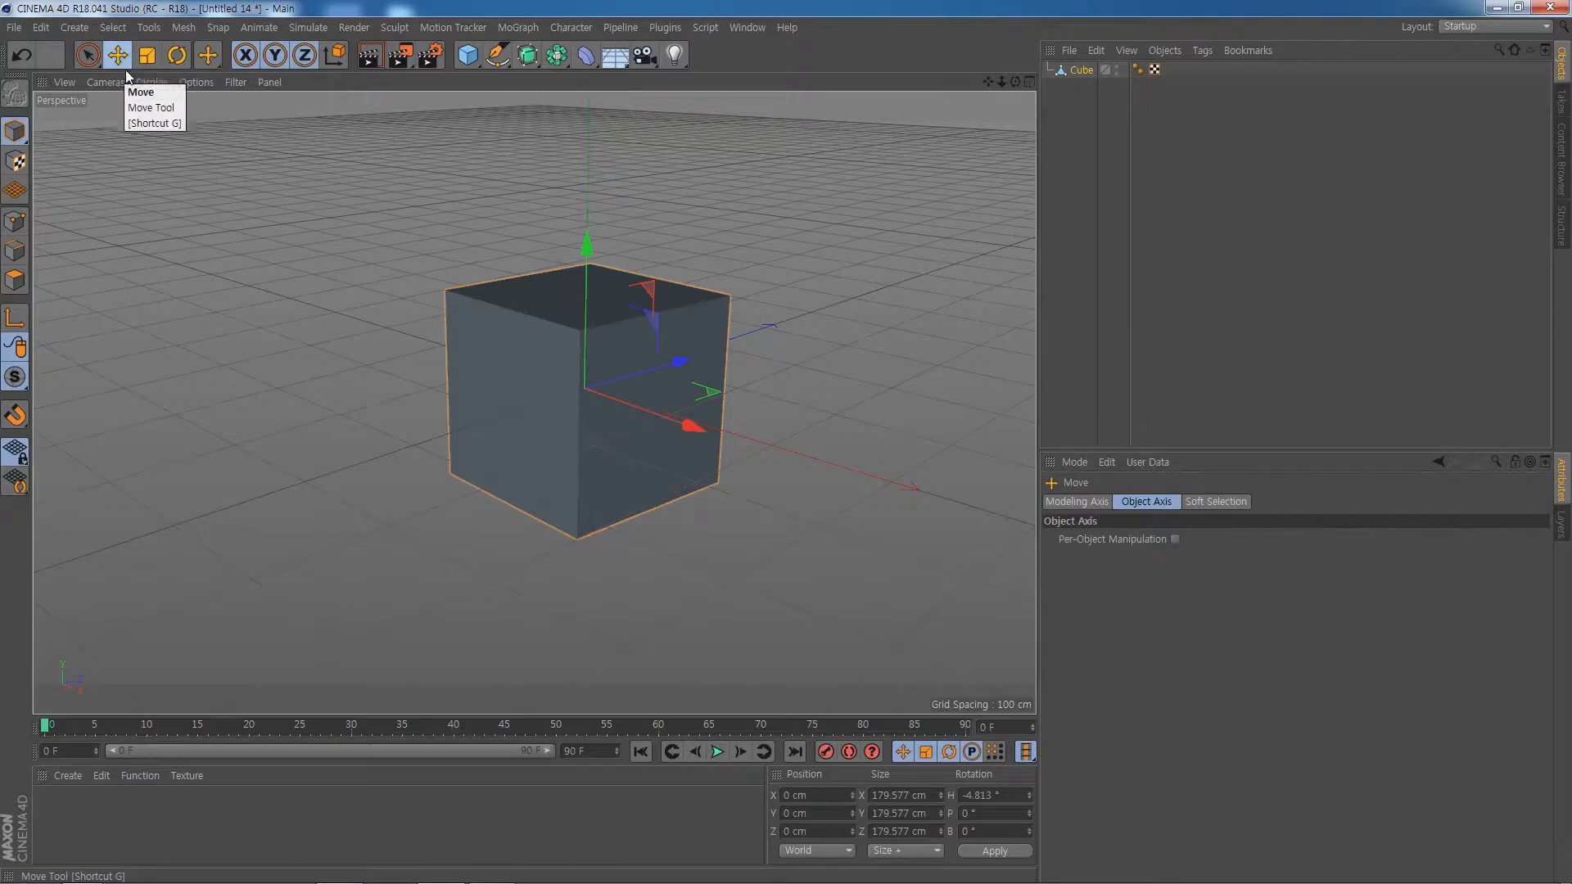
{"action": "left_click", "coordinate": [16, 319]}
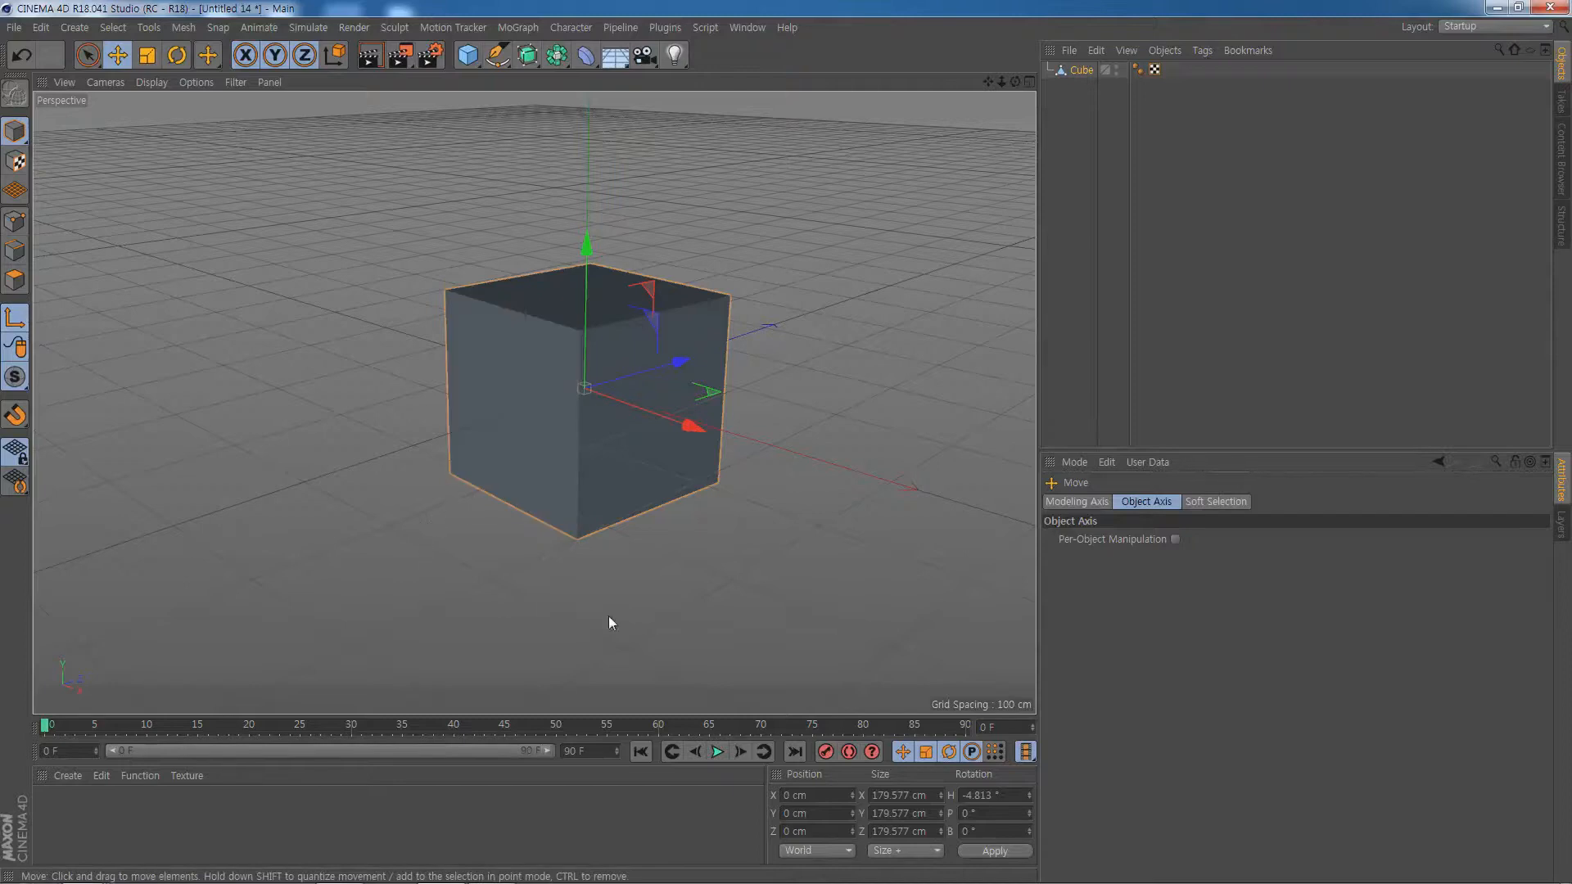
{"action": "left_click_drag", "start_coordinate": [690, 426], "coordinate": [899, 550]}
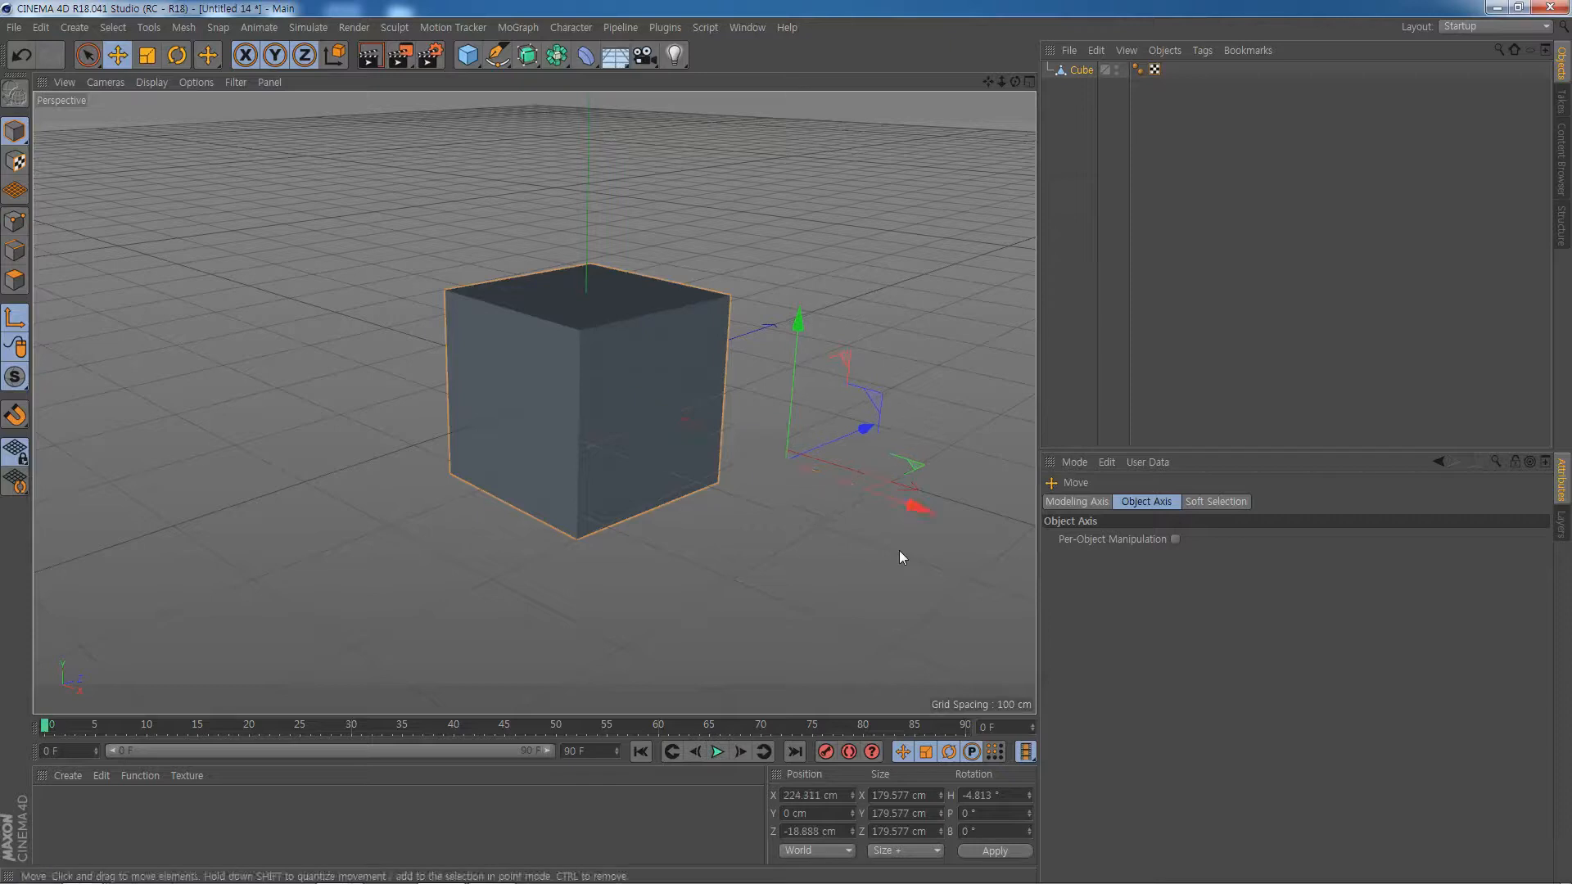
{"action": "key", "text": "ctrl+z"}
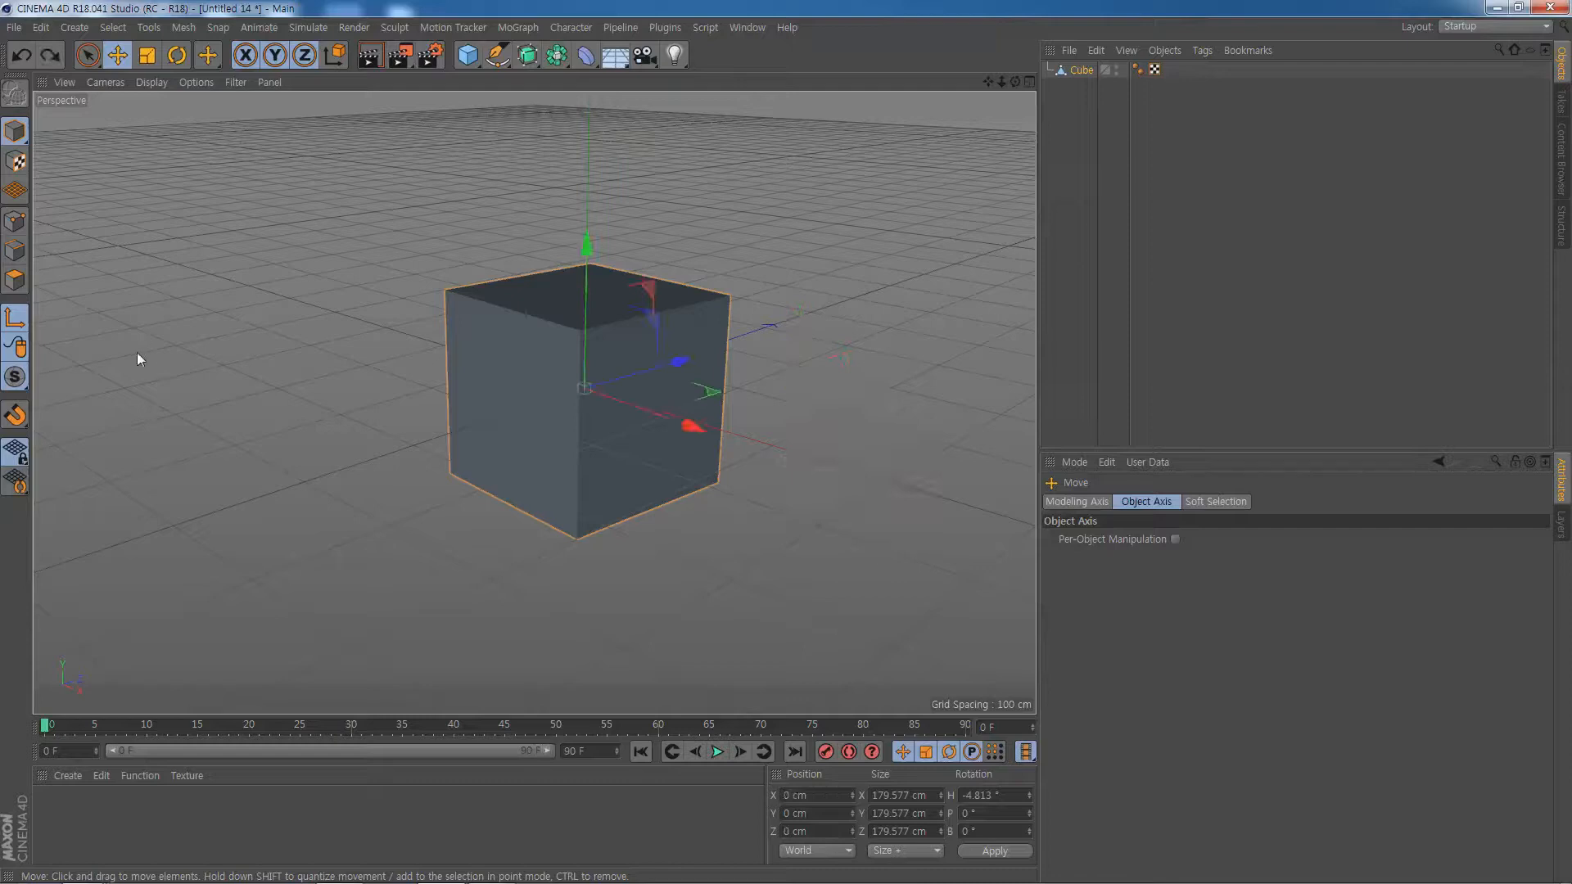
{"action": "left_click", "coordinate": [15, 319]}
Move the whole cube along its own X axis to about X -1264 cm, Z 106 cm.
{"action": "scroll", "coordinate": [287, 395], "scroll_direction": "down", "scroll_amount": 5}
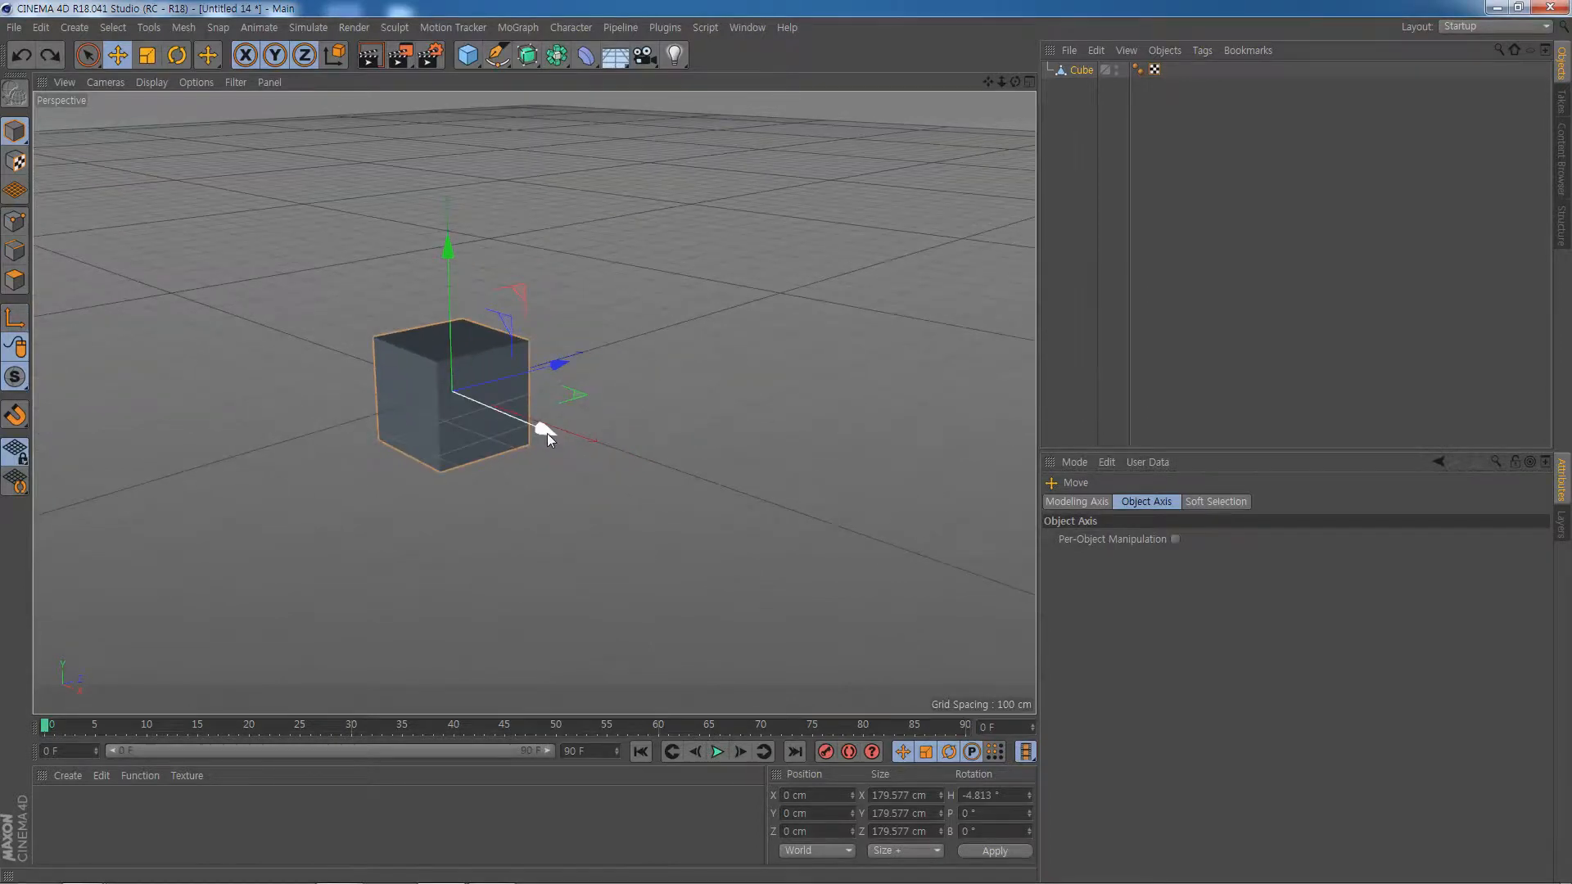
{"action": "left_click_drag", "start_coordinate": [547, 432], "coordinate": [219, 308]}
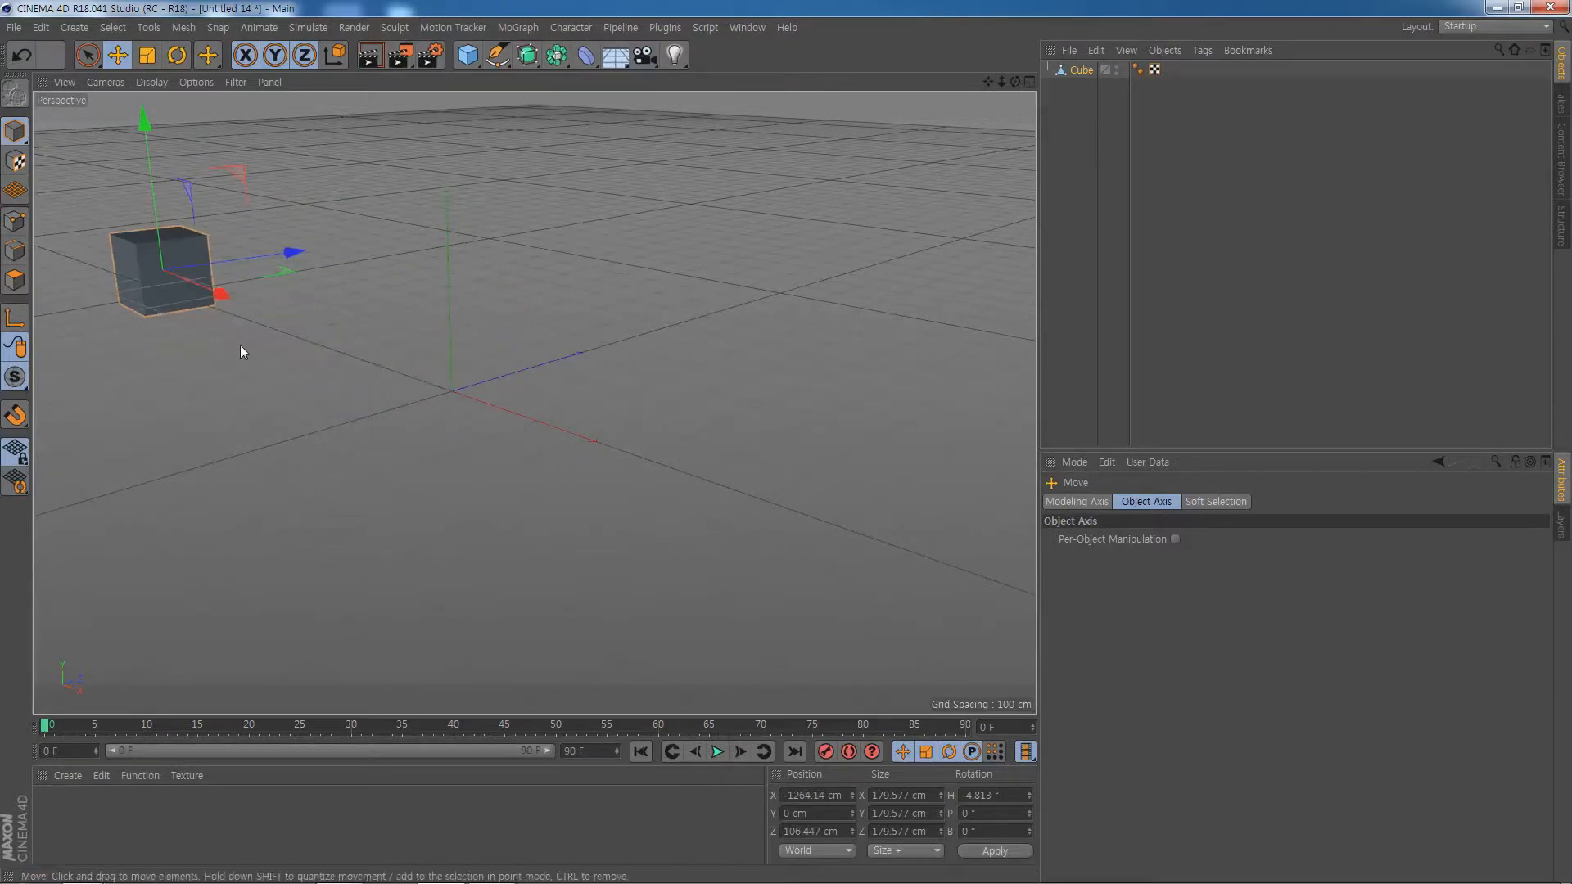
{"action": "left_click_drag", "start_coordinate": [354, 345], "coordinate": [393, 353], "text": "alt"}
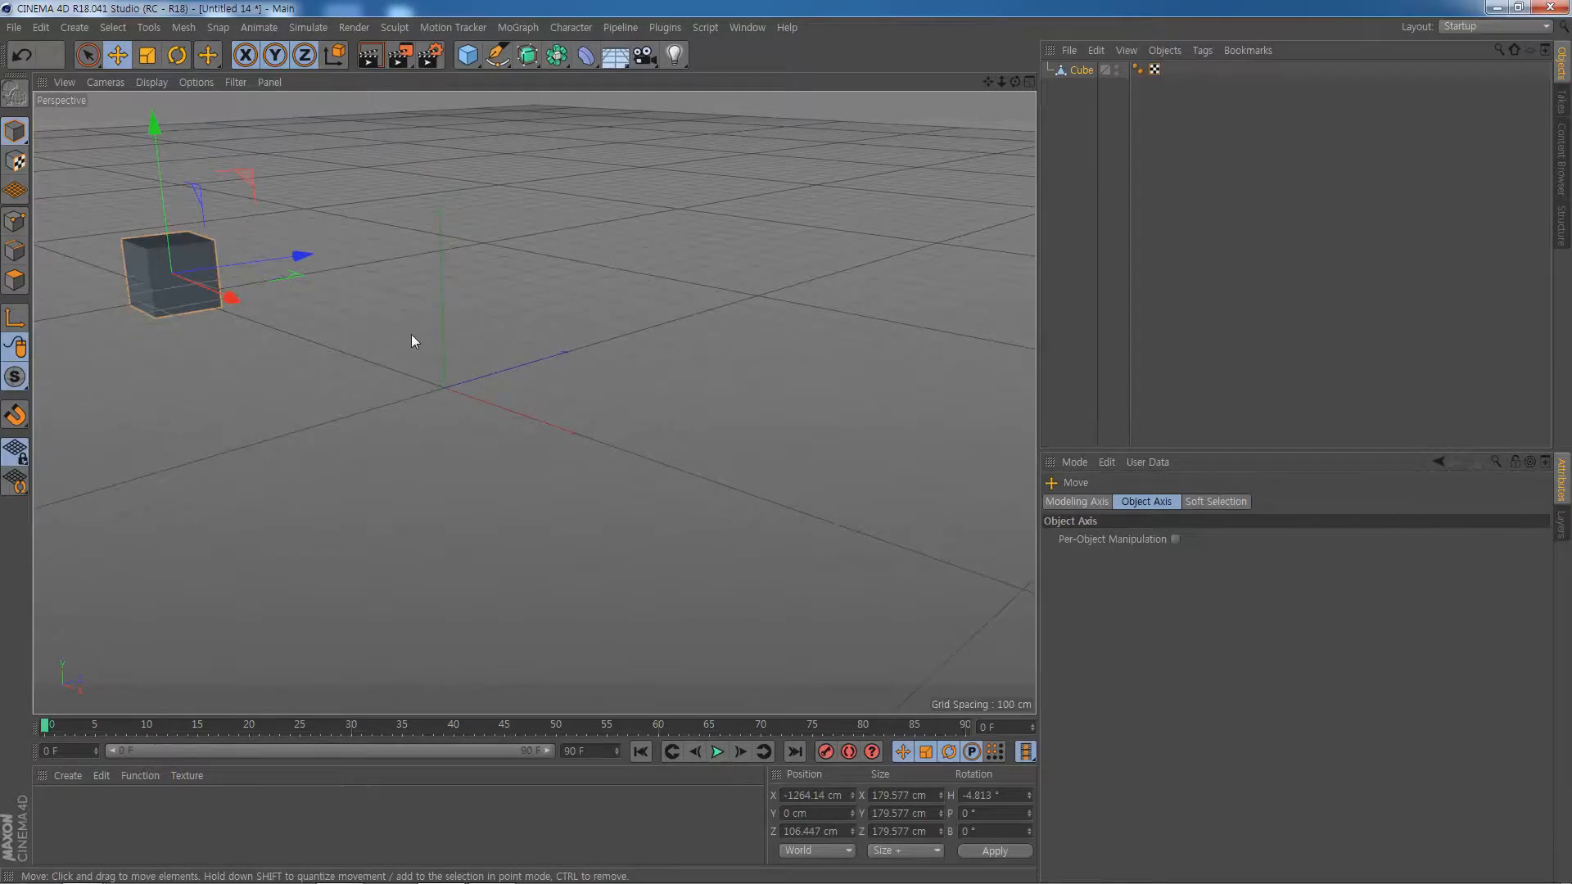
{"action": "left_click_drag", "start_coordinate": [411, 334], "coordinate": [499, 344], "text": "alt"}
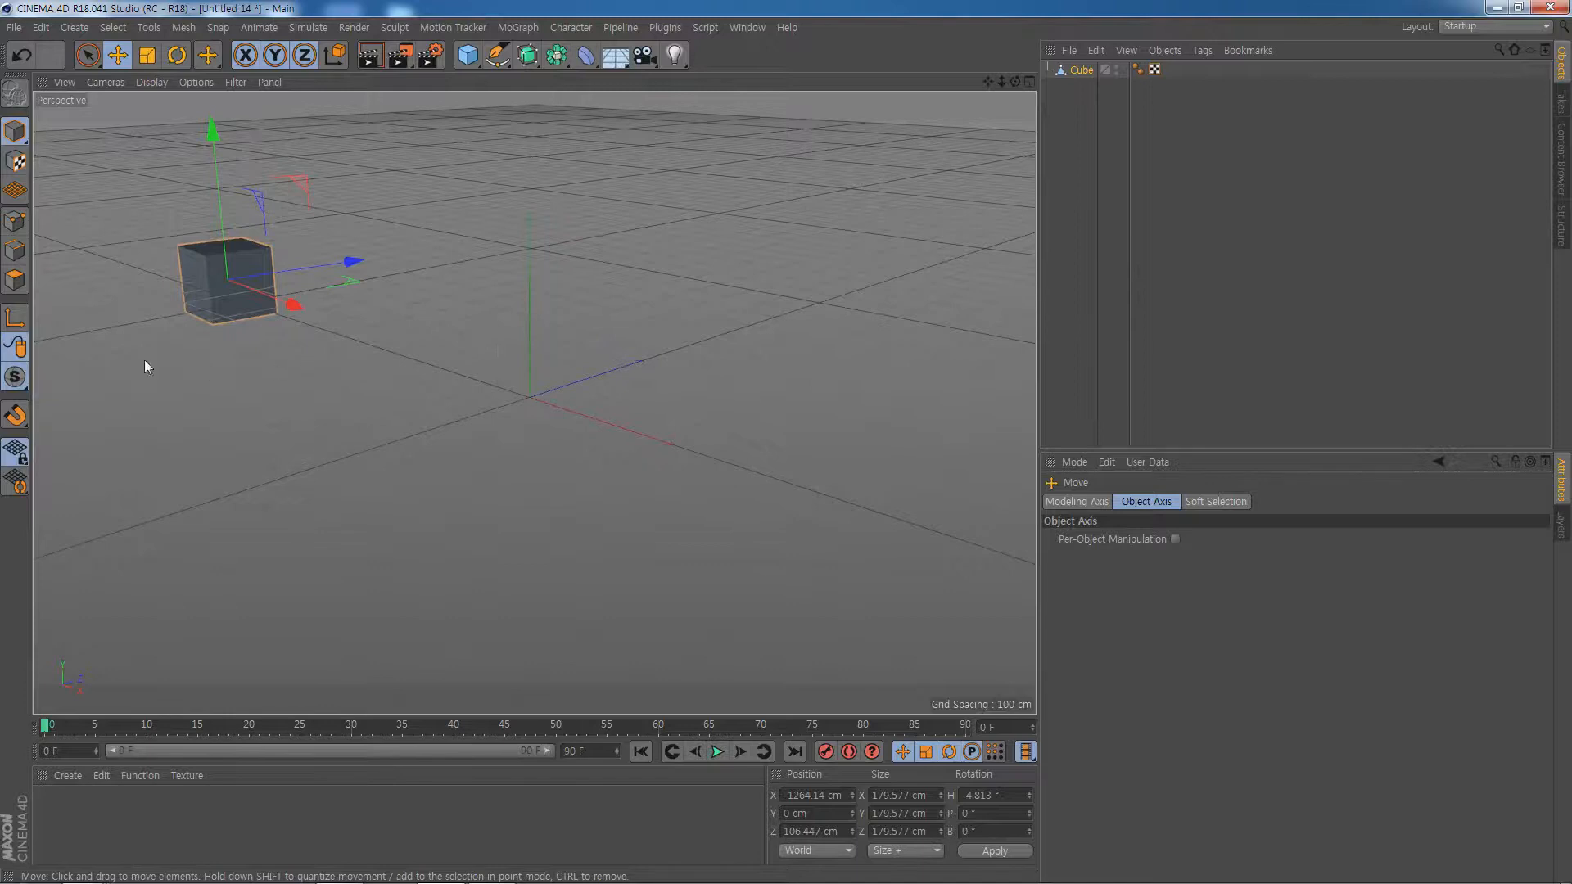
Move only the cube's axis back to the world origin, setting its X position to 0 cm.
{"action": "left_click", "coordinate": [15, 319]}
{"action": "left_click_drag", "start_coordinate": [294, 306], "coordinate": [617, 469]}
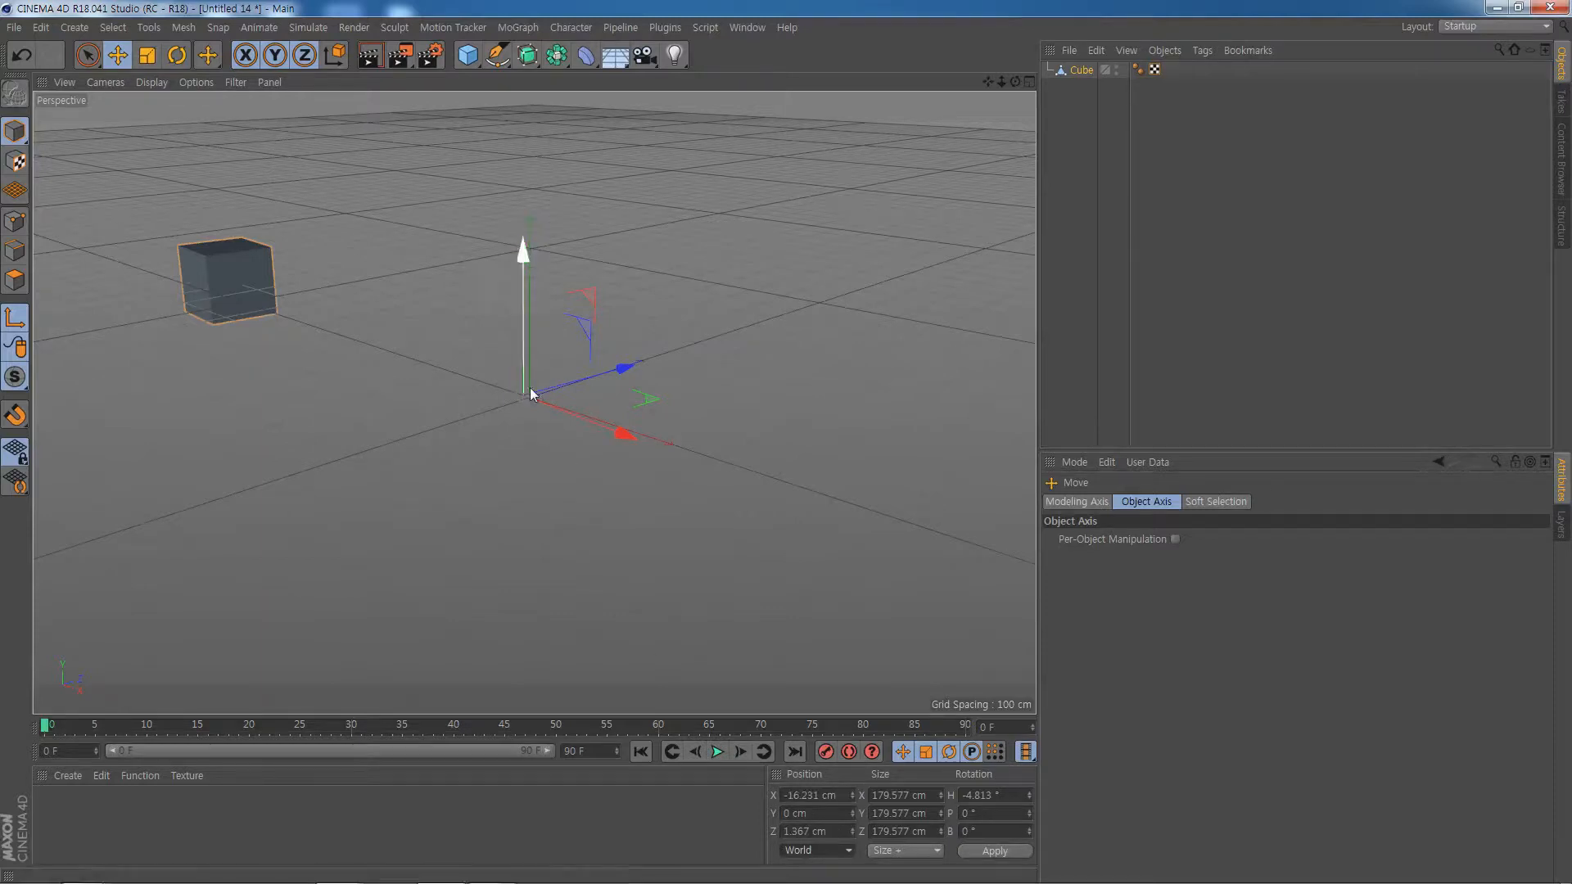
{"action": "left_click", "coordinate": [829, 795]}
{"action": "type", "text": "0"}
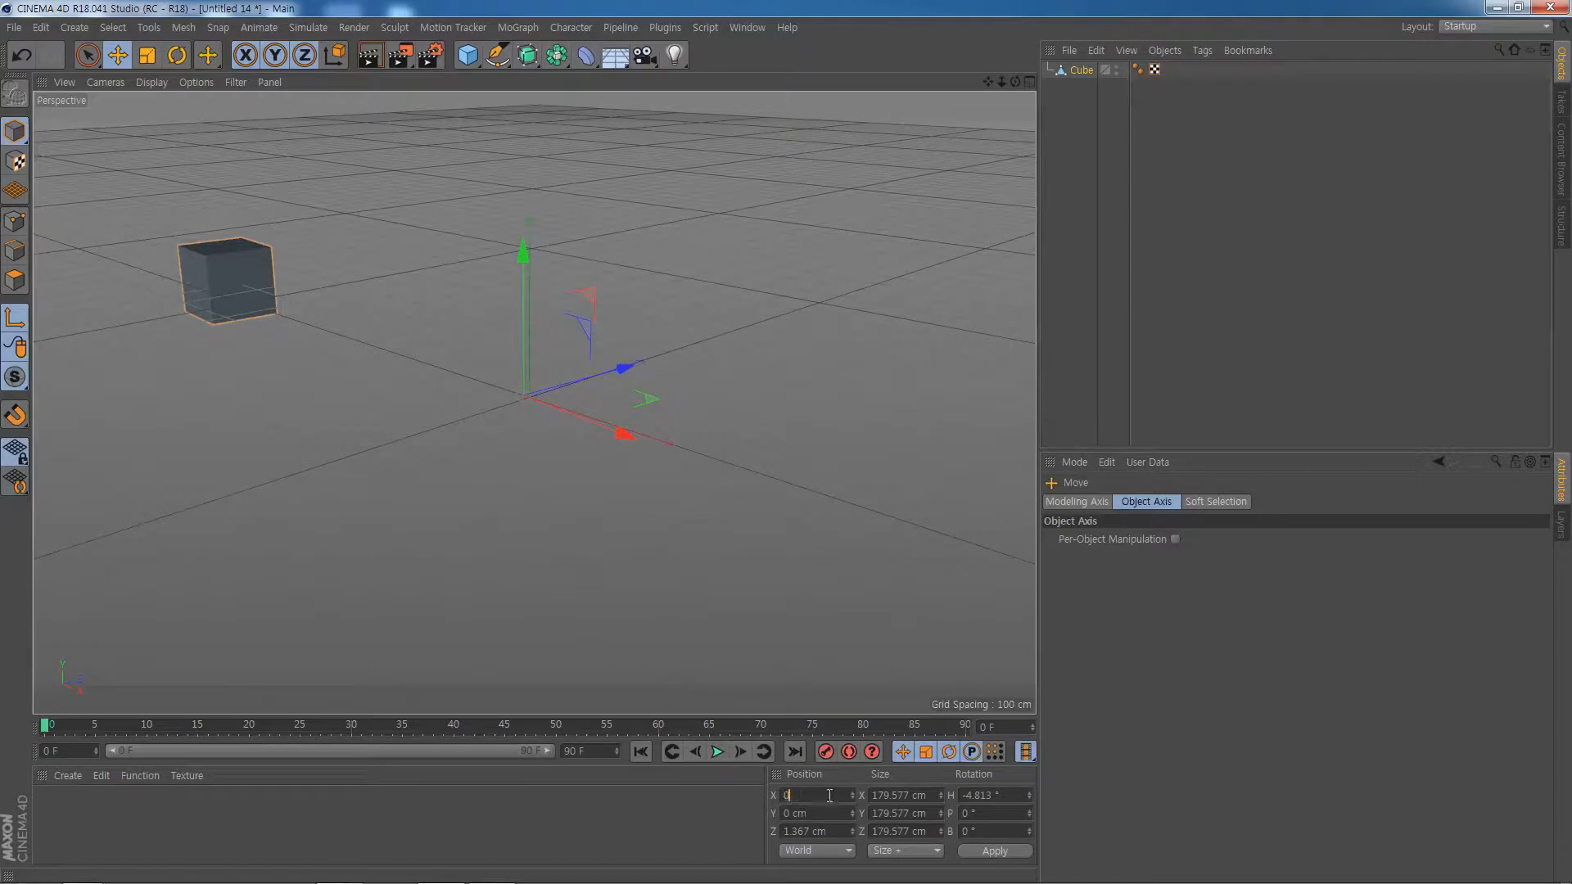
{"action": "key", "text": "Return"}
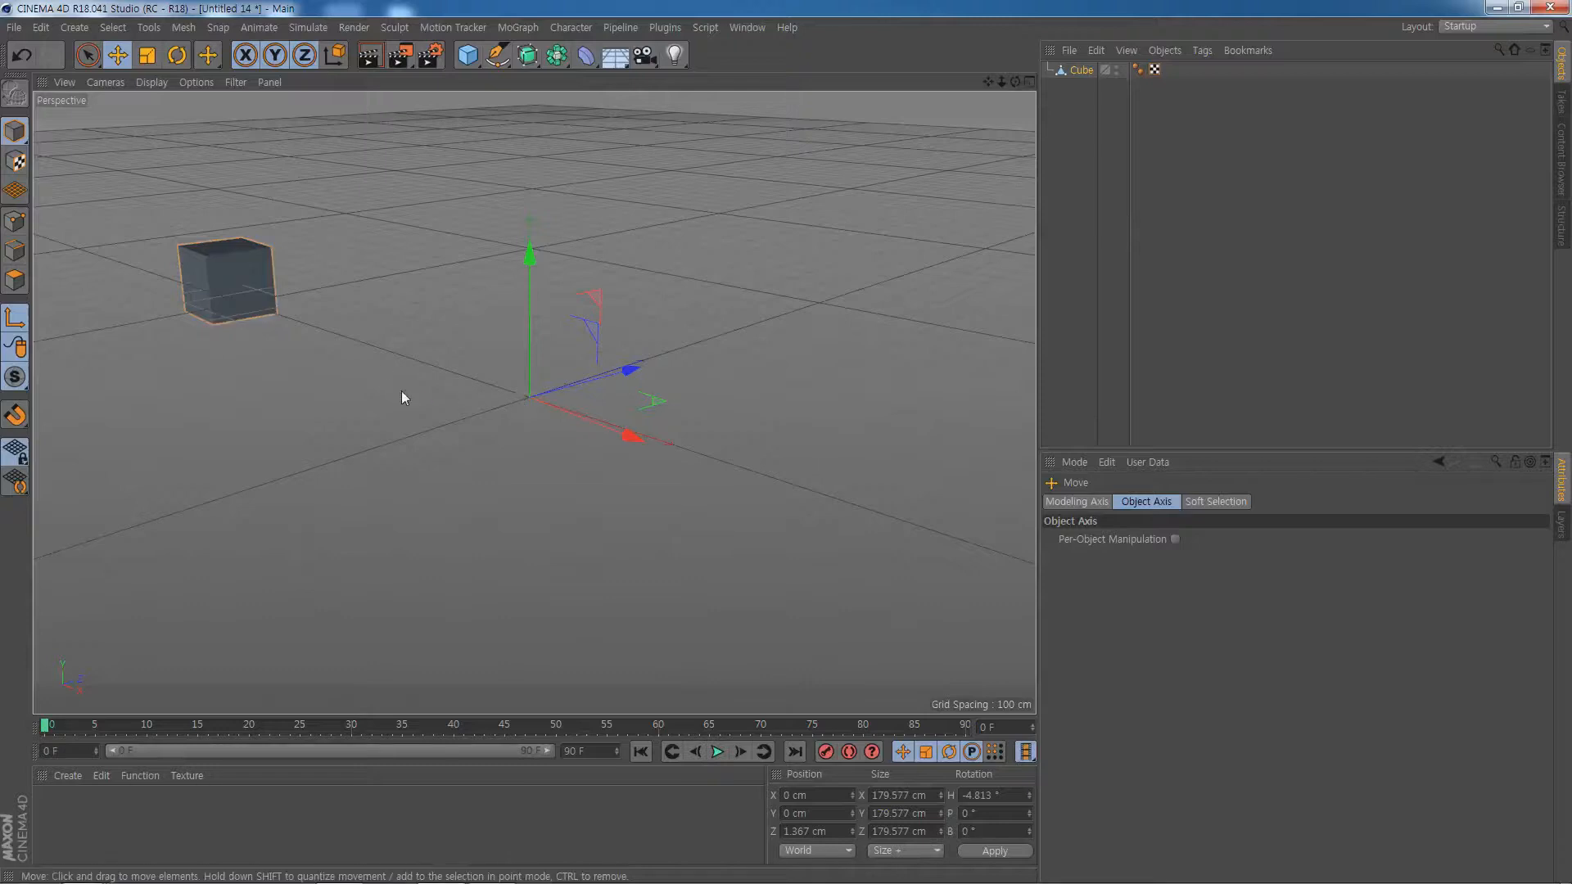
{"action": "left_click", "coordinate": [16, 318]}
Rotate the cube around its offset axis to a heading of about 30° and scale its X size to about 91 cm.
{"action": "scroll", "coordinate": [463, 399], "scroll_direction": "down", "scroll_amount": 5}
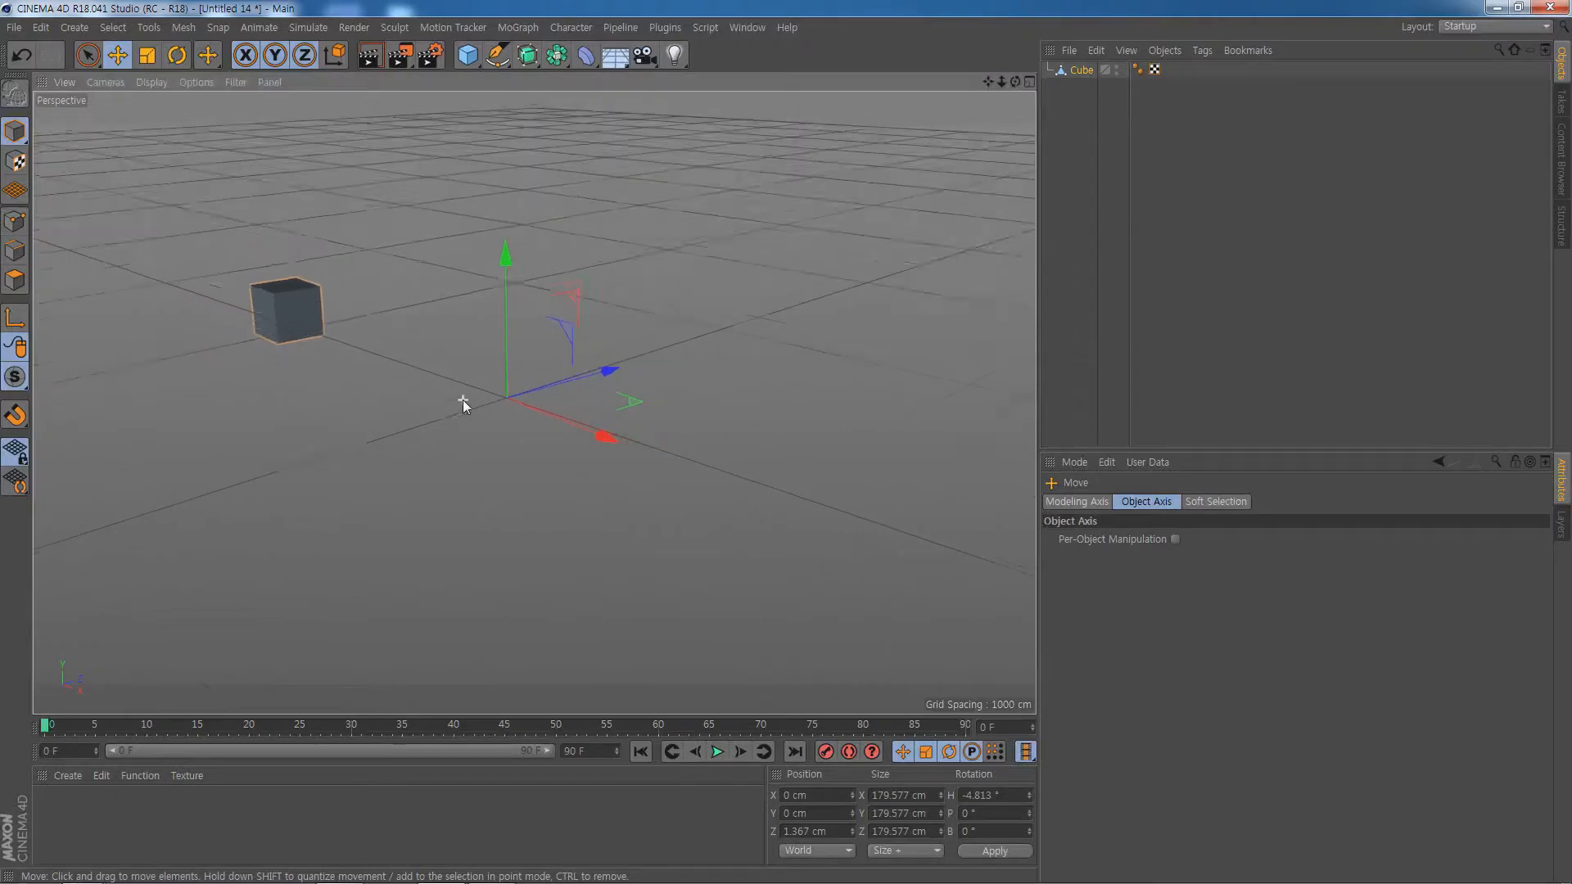
{"action": "left_click", "coordinate": [178, 57]}
{"action": "mouse_move", "coordinate": [497, 427]}
{"action": "left_mouse_down"}
{"action": "mouse_move", "coordinate": [629, 421]}
{"action": "mouse_move", "coordinate": [524, 432]}
{"action": "left_mouse_up"}
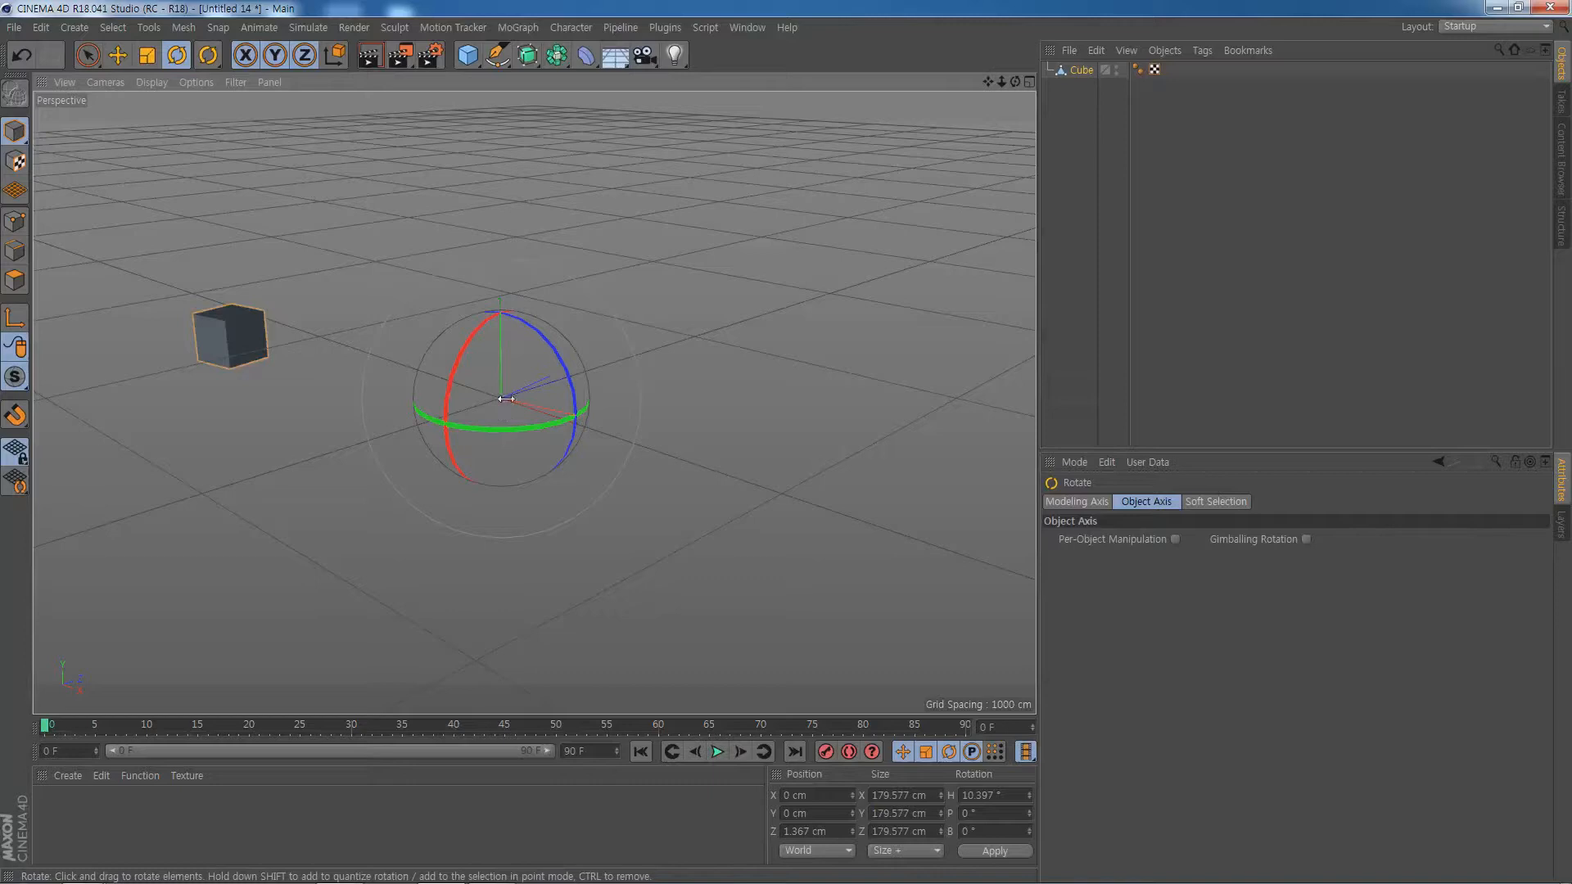
{"action": "left_click_drag", "start_coordinate": [494, 427], "coordinate": [538, 426]}
{"action": "left_click", "coordinate": [147, 56]}
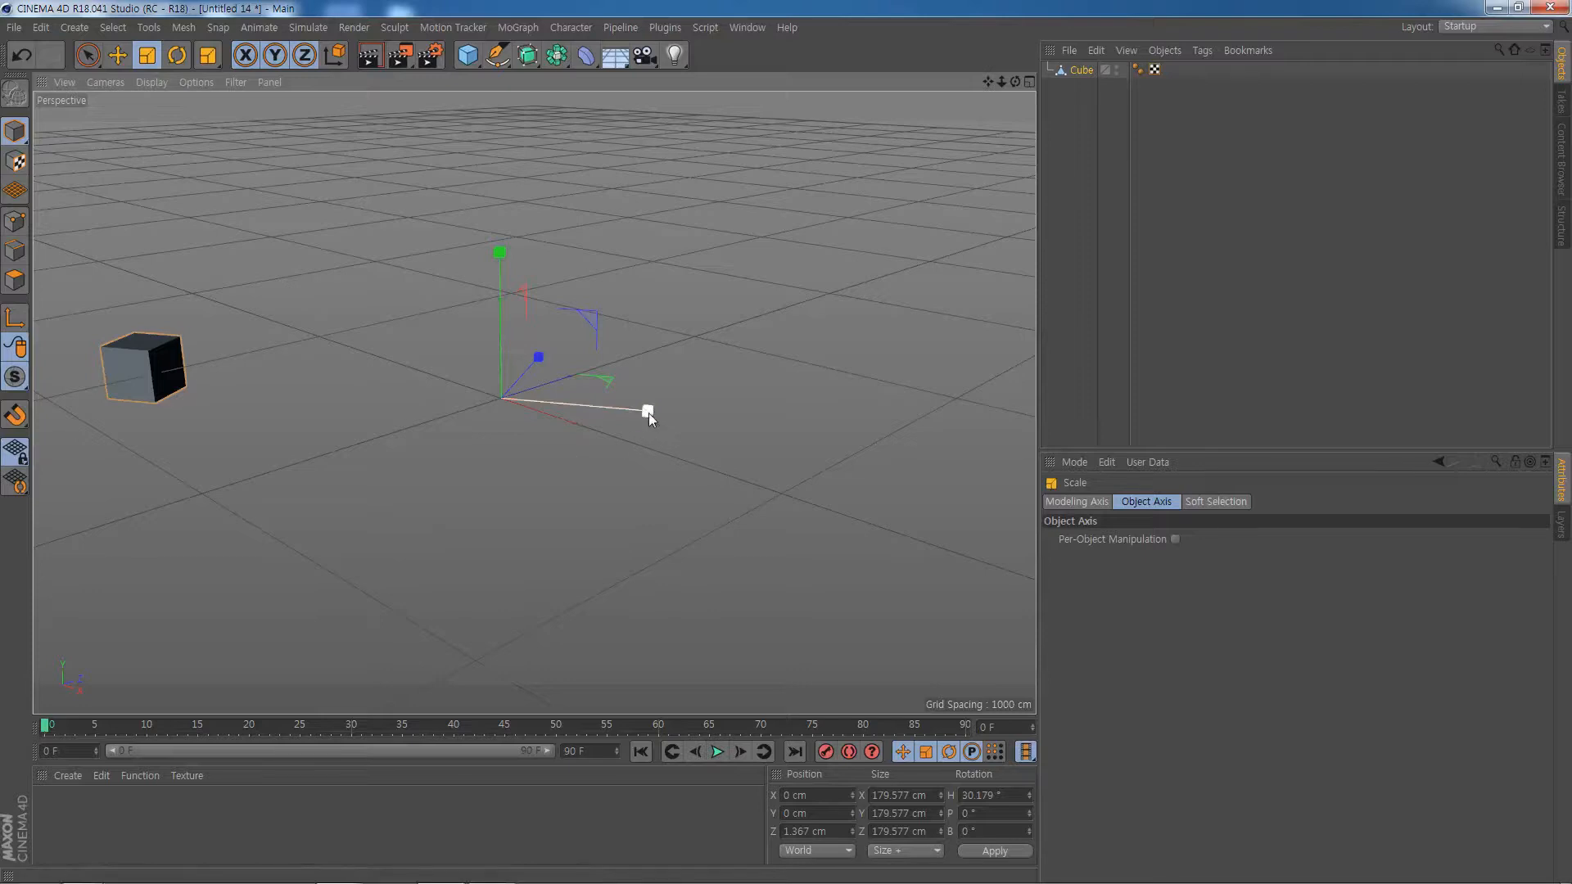
{"action": "left_click_drag", "start_coordinate": [646, 412], "coordinate": [544, 419]}
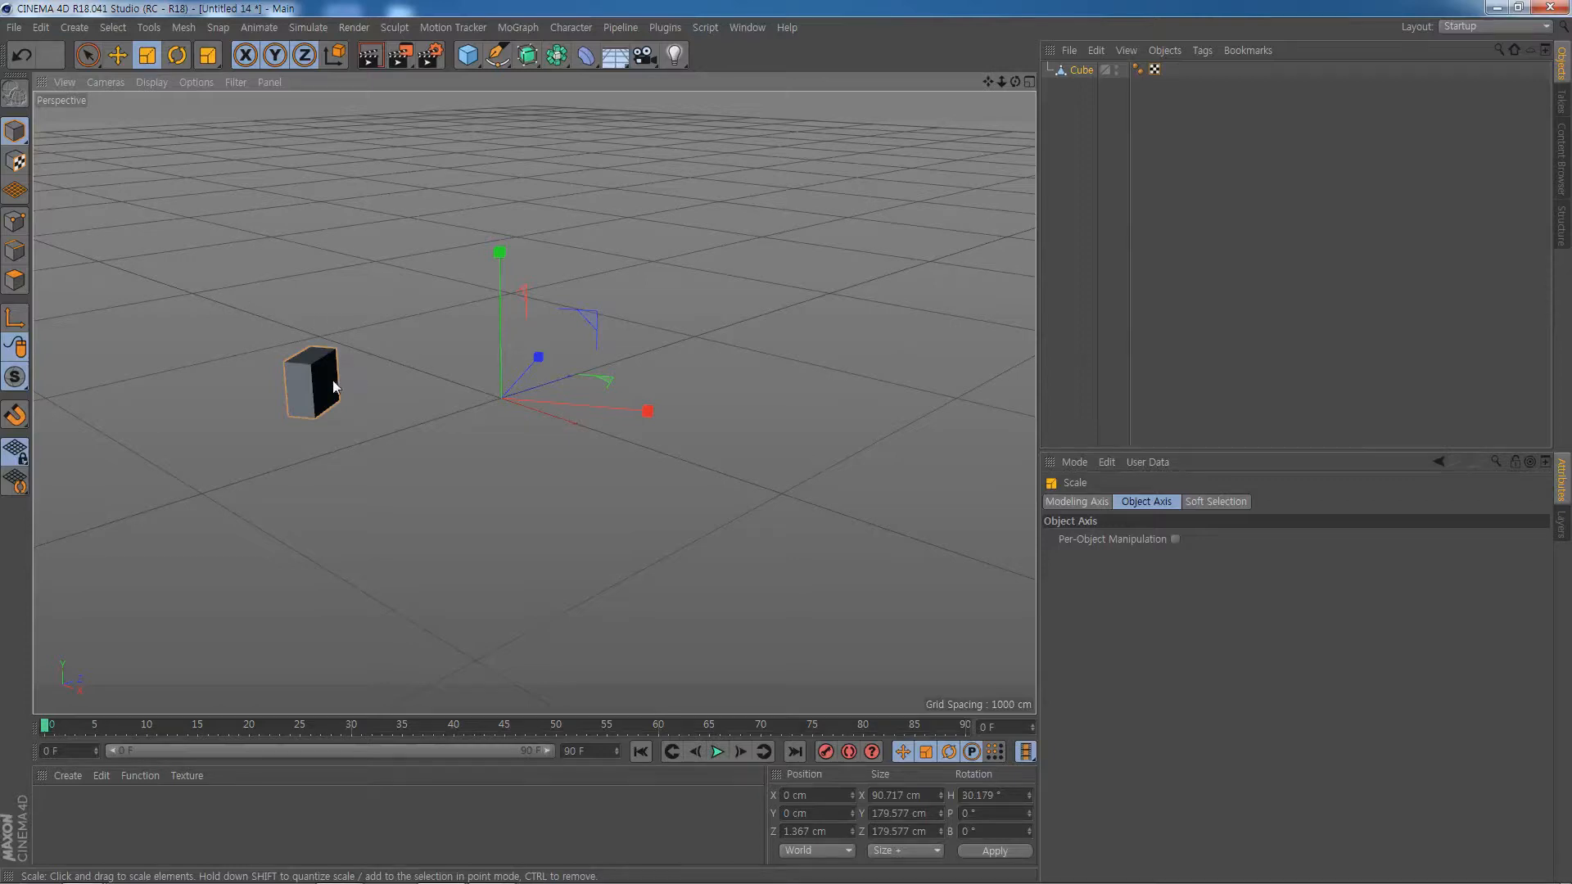
Replace the cube with a new default 200 cm cube and make it editable.
{"action": "key", "text": "Delete"}
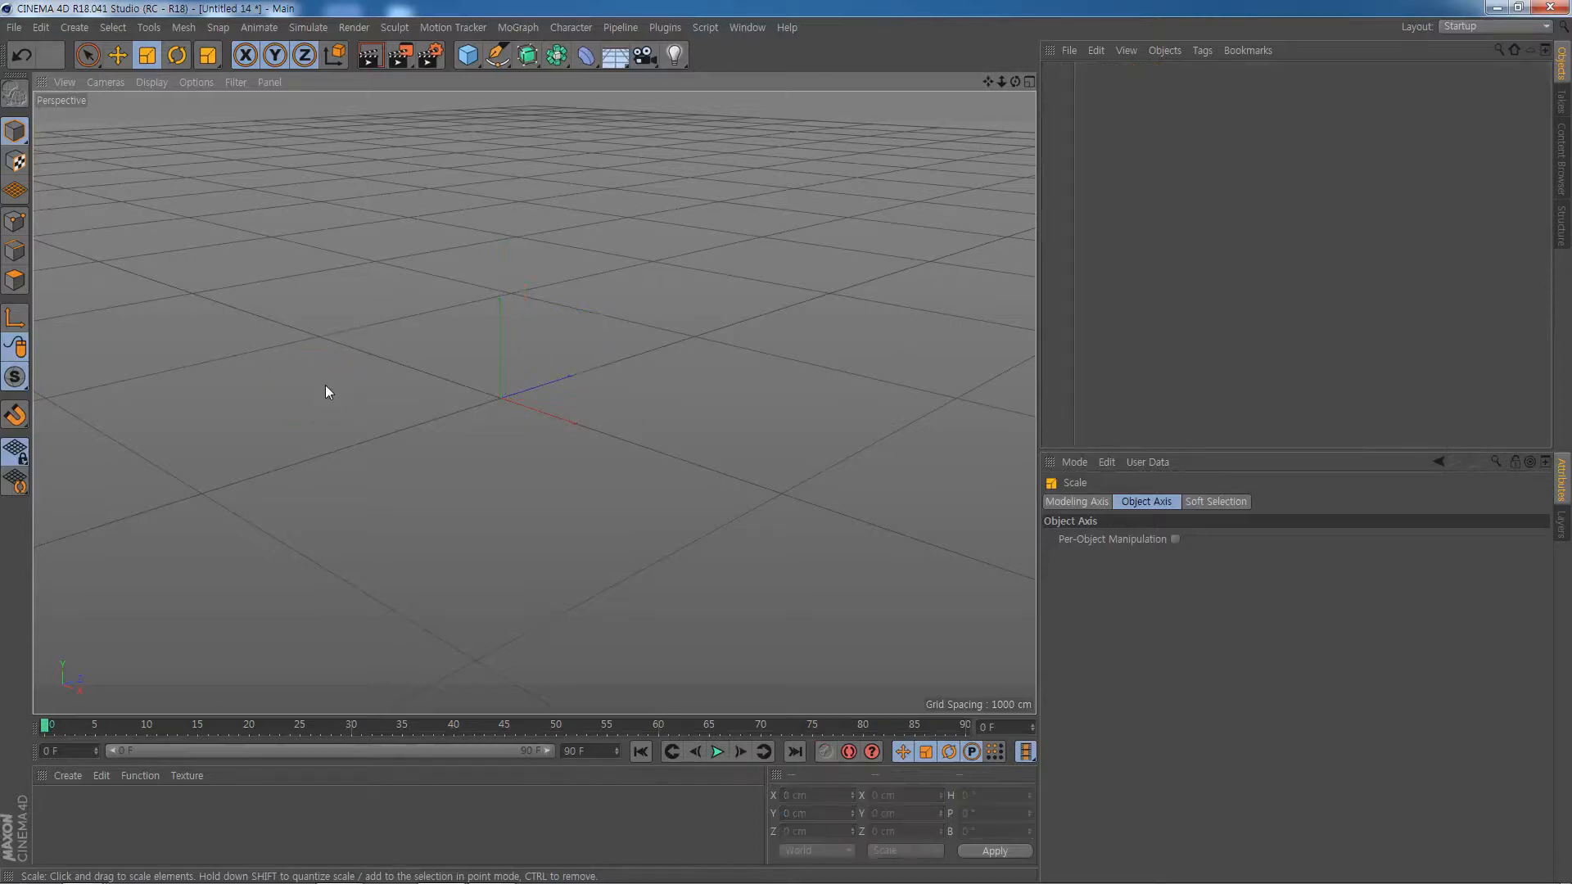
{"action": "left_click", "coordinate": [468, 56]}
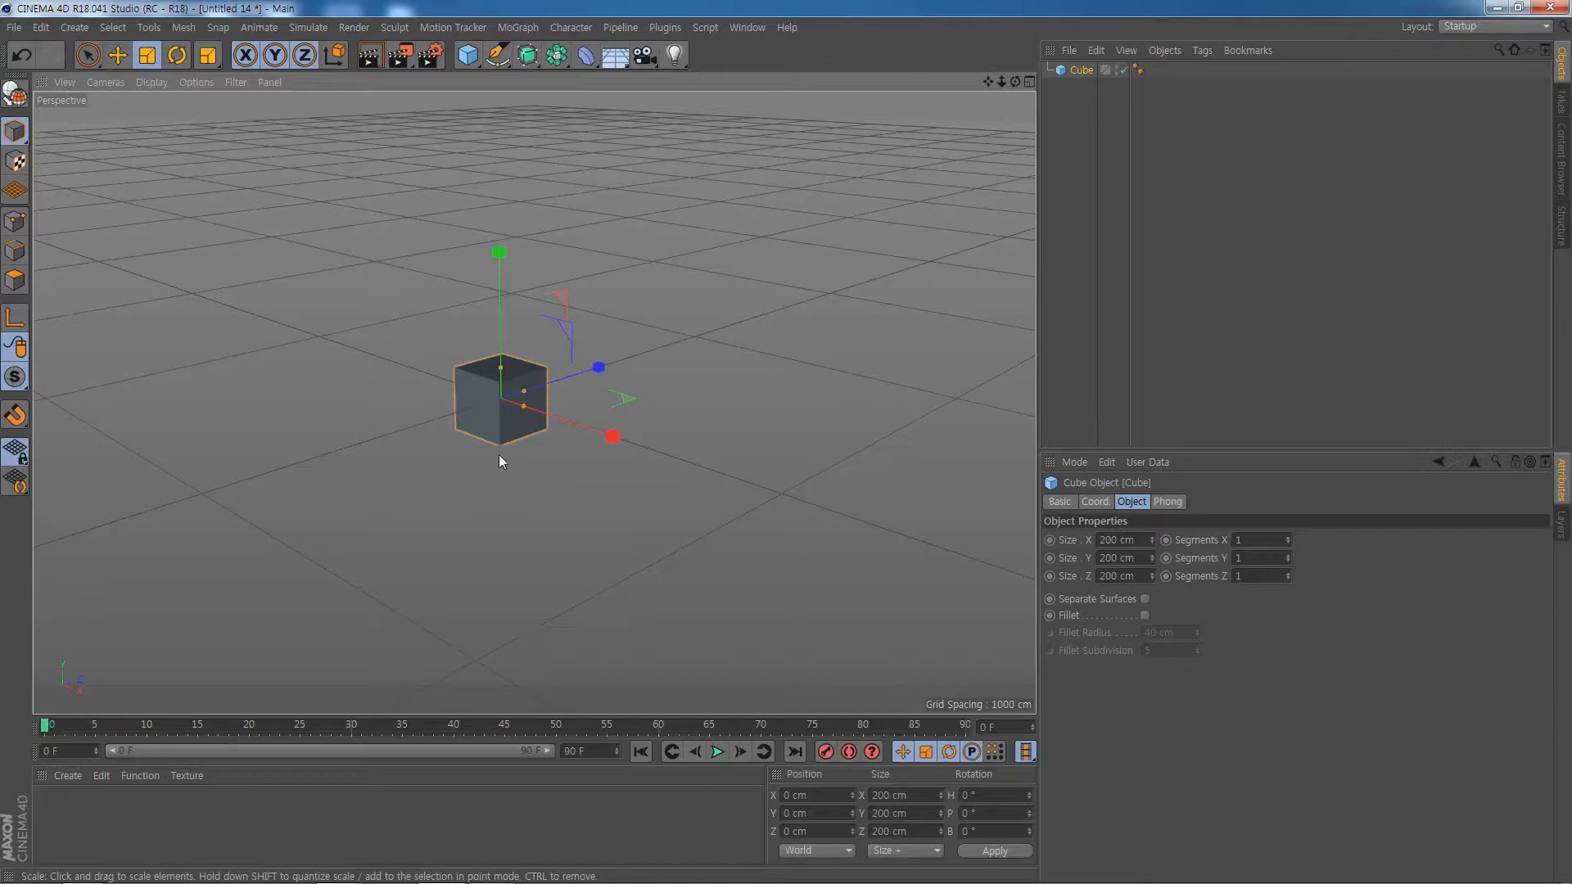
{"action": "left_click", "coordinate": [15, 94]}
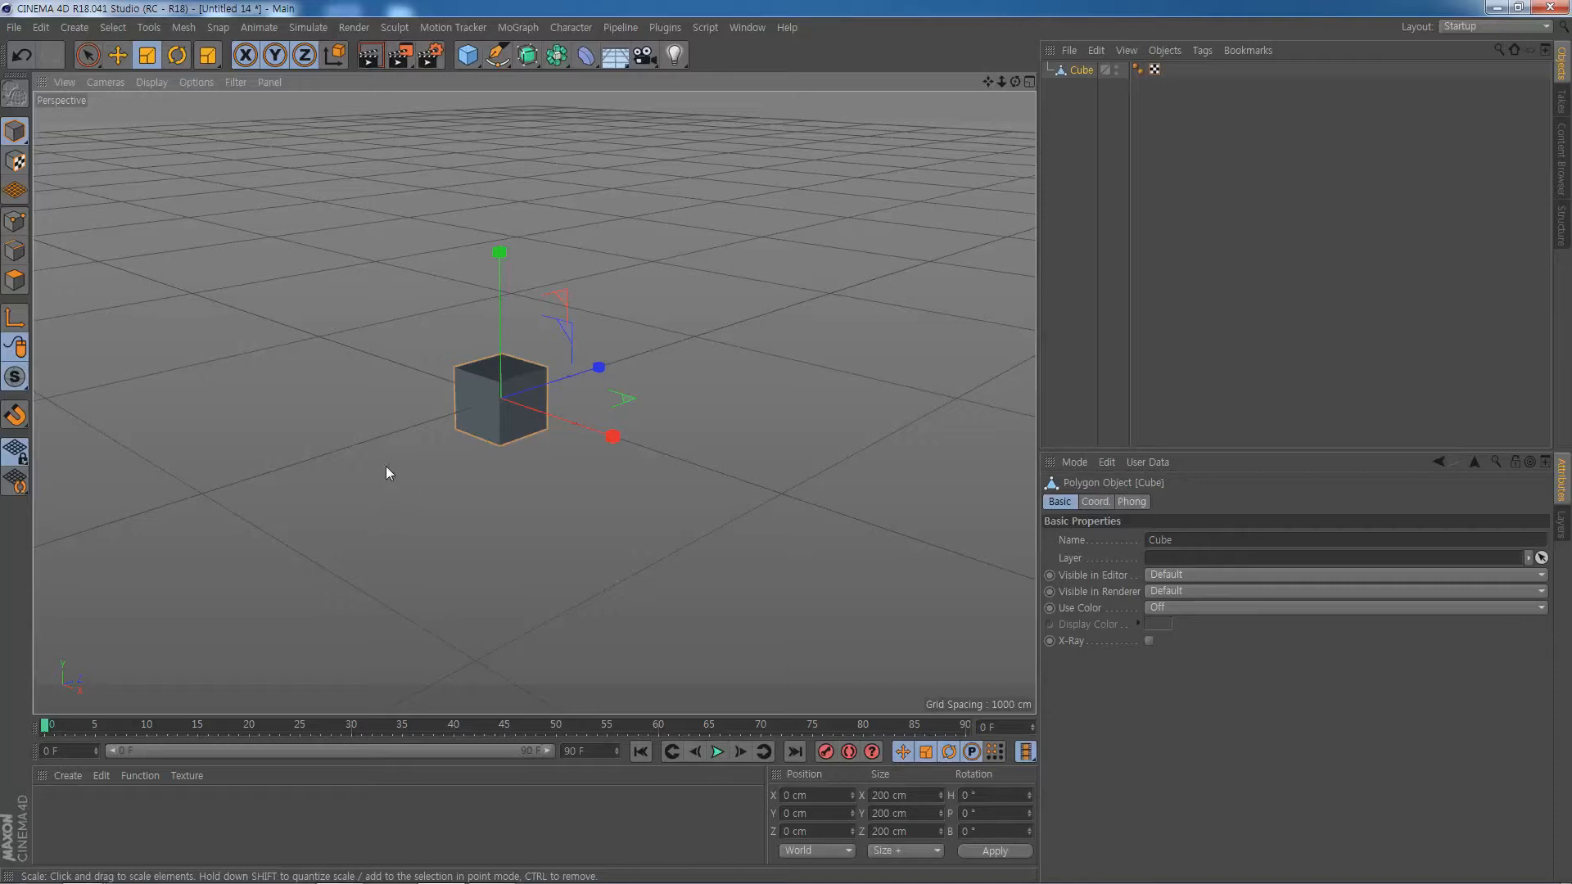
Move only the new cube's axis along X in the Front view to its +X side face, at about X 100.5 cm.
{"action": "left_click", "coordinate": [14, 319]}
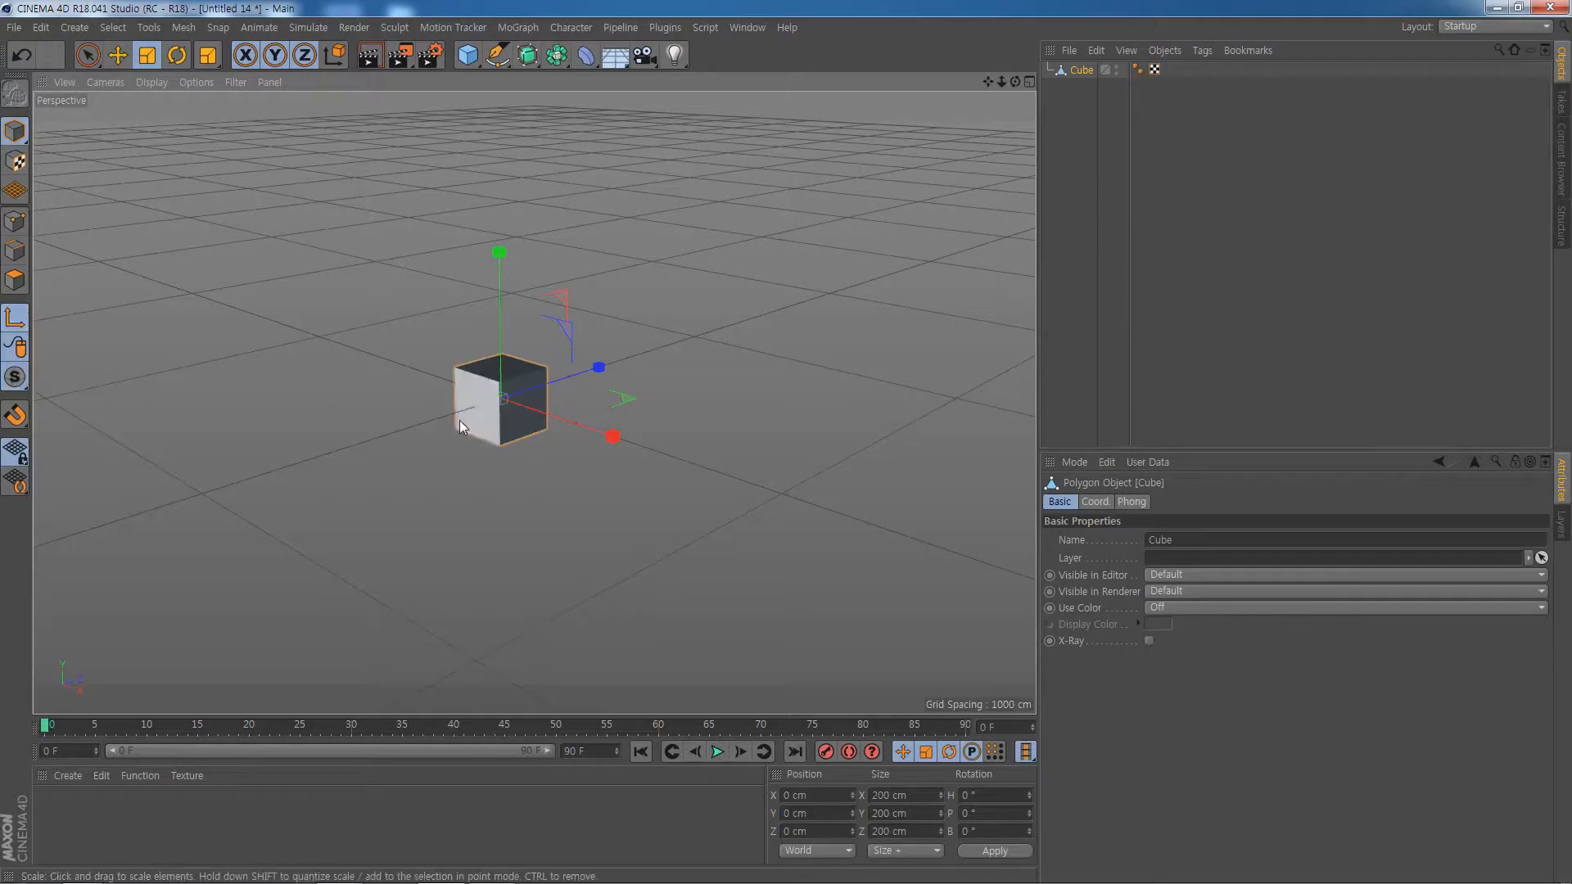
{"action": "left_click", "coordinate": [117, 55]}
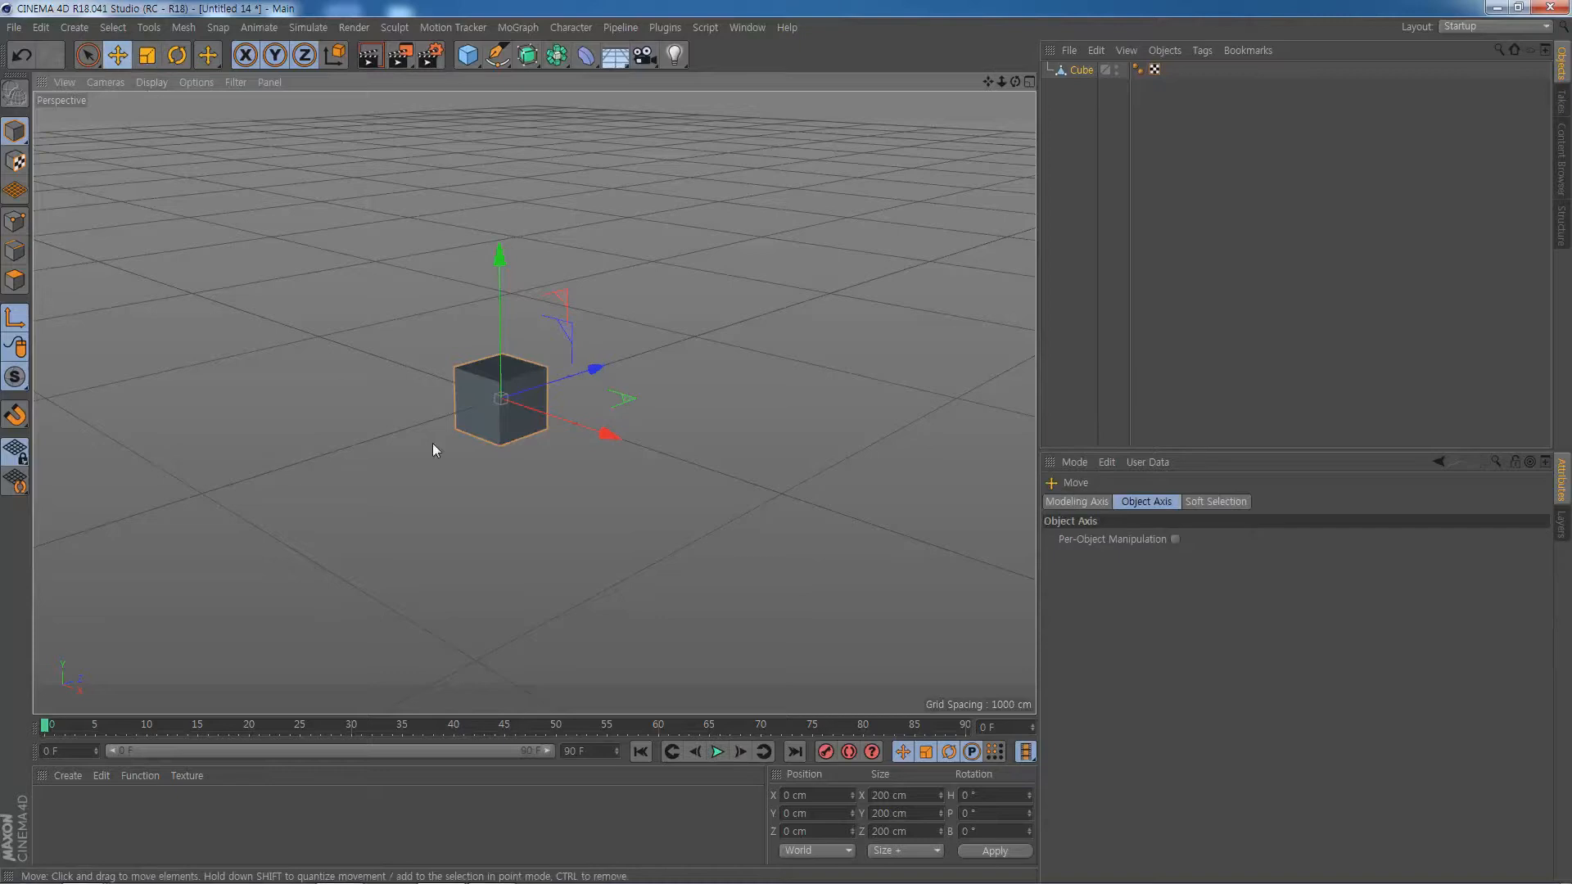
{"action": "key", "text": "F5"}
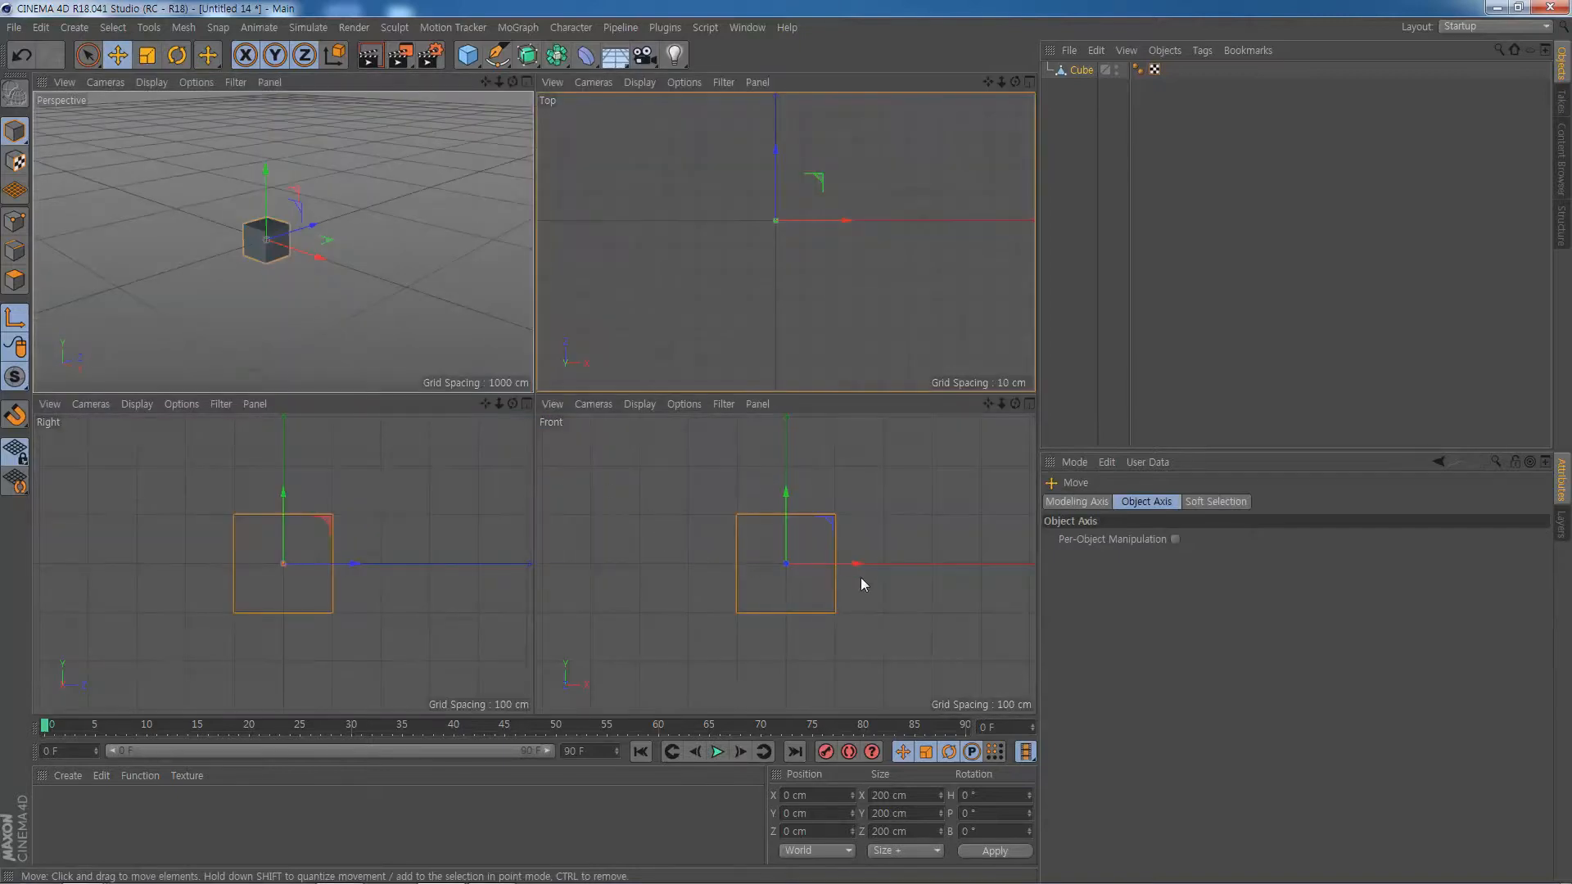
{"action": "left_click_drag", "start_coordinate": [857, 563], "coordinate": [909, 567]}
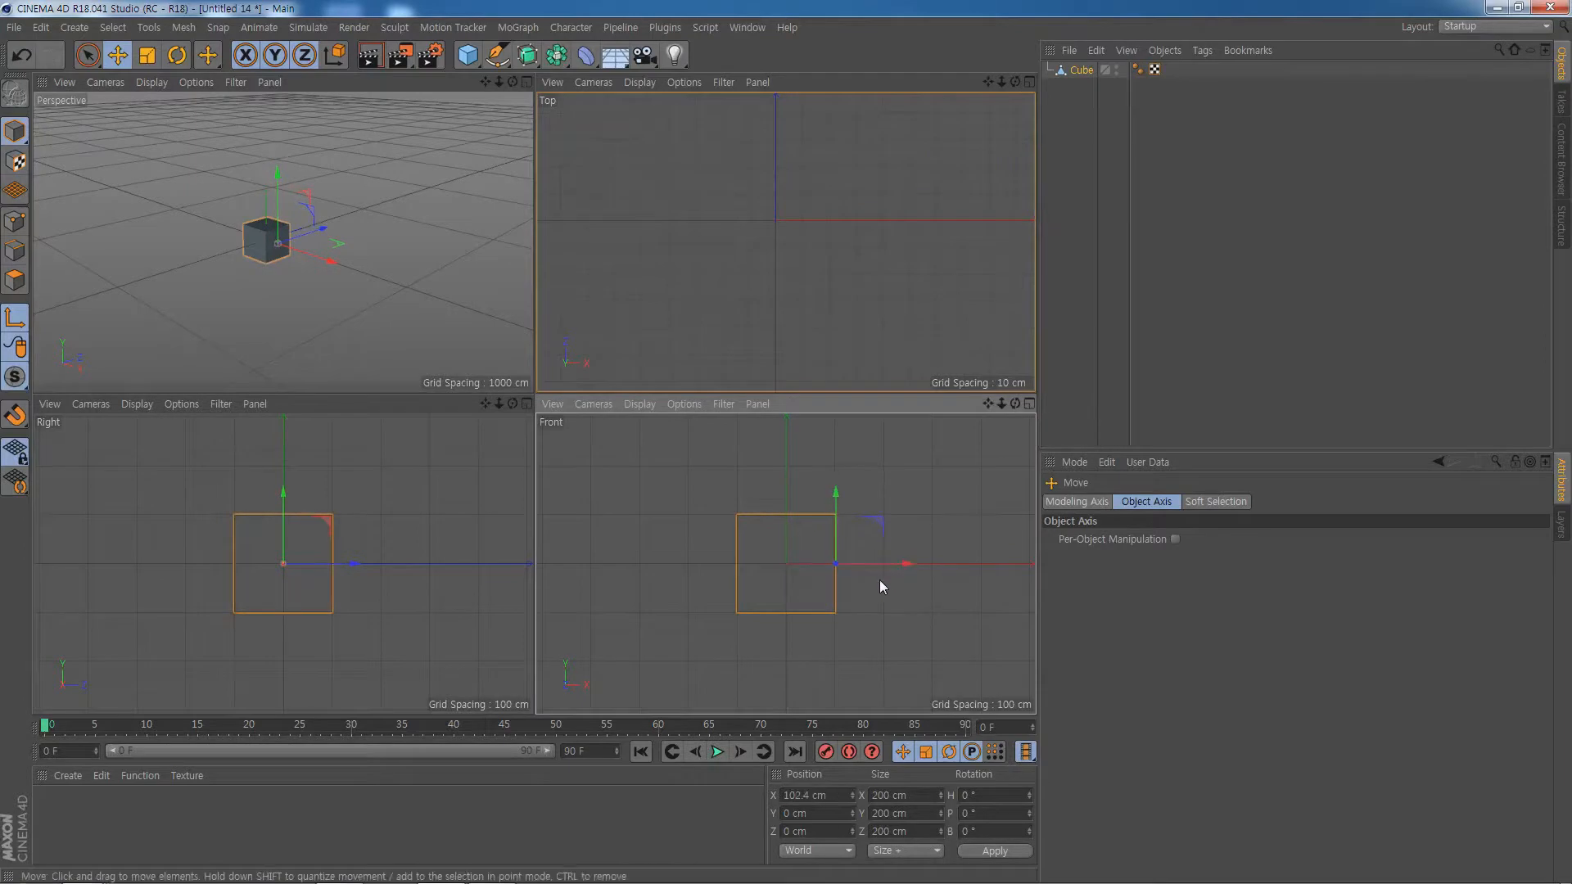
{"action": "middle_click", "coordinate": [879, 580]}
{"action": "scroll", "coordinate": [669, 404], "scroll_direction": "up", "scroll_amount": 5}
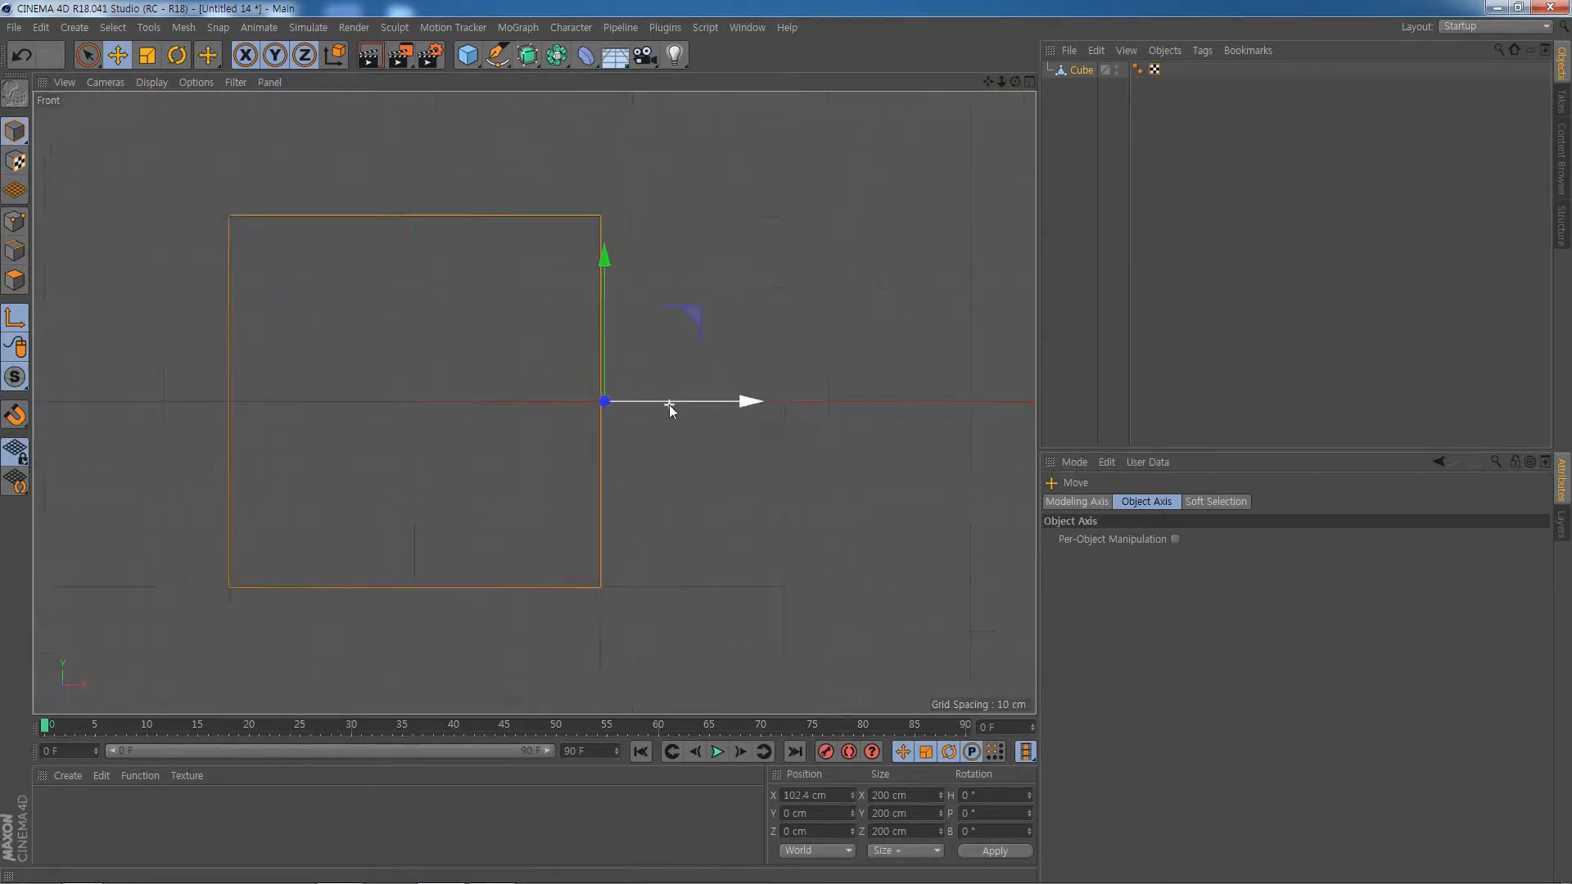
{"action": "left_click_drag", "start_coordinate": [726, 405], "coordinate": [720, 401]}
{"action": "scroll", "coordinate": [704, 486], "scroll_direction": "down", "scroll_amount": 4}
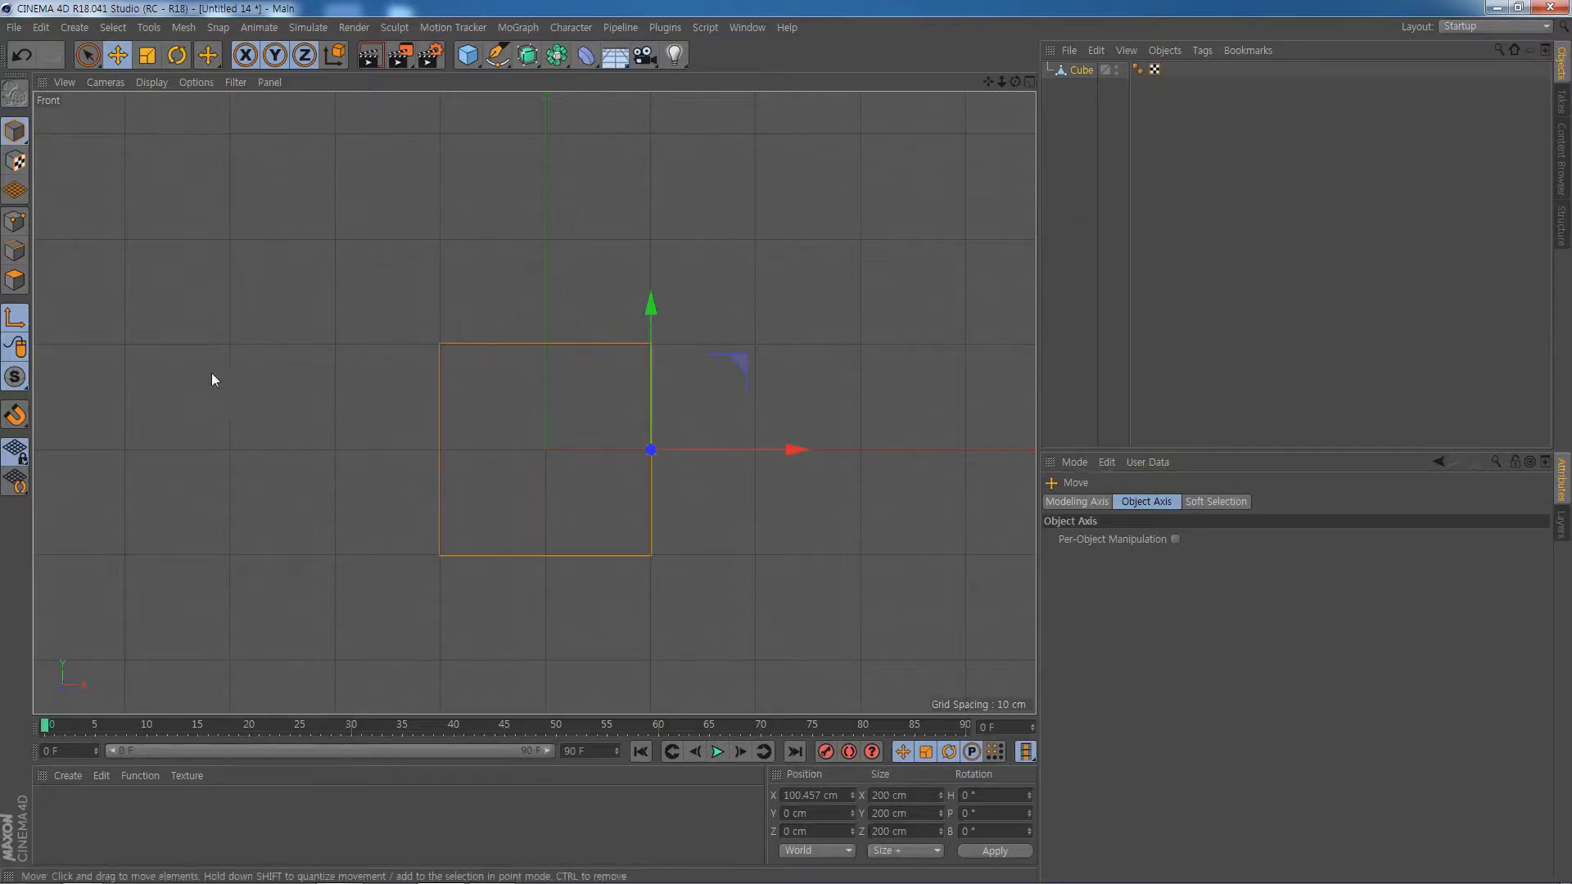
Scale the whole cube along X from its side-face axis down to about 96 cm, and back up to about 198 cm.
{"action": "left_click", "coordinate": [16, 320]}
{"action": "left_click", "coordinate": [147, 55]}
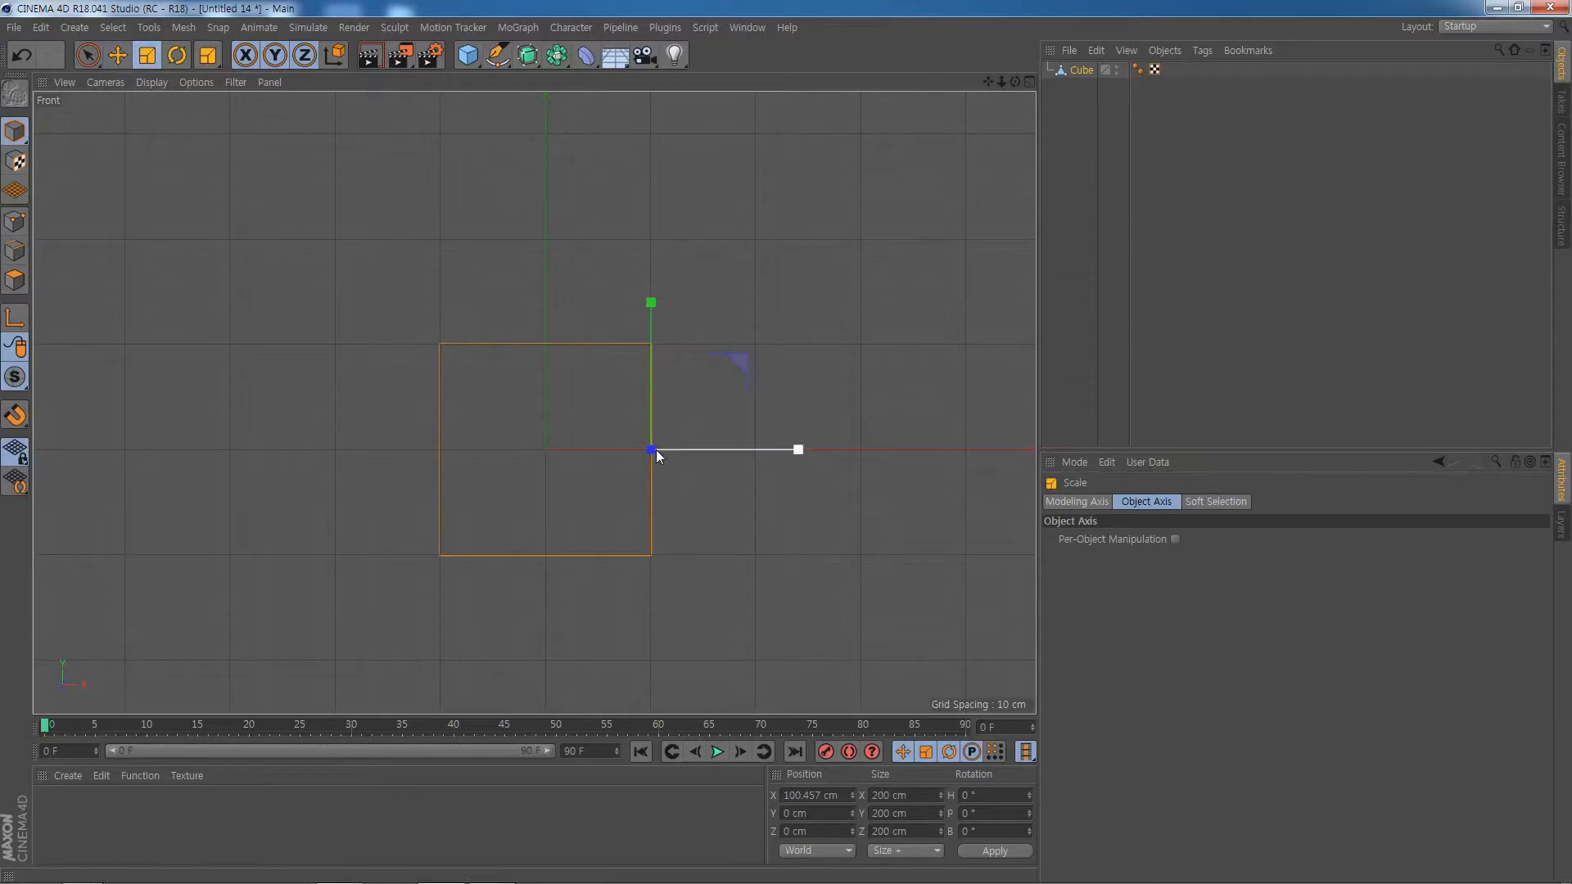
{"action": "left_click_drag", "start_coordinate": [801, 450], "coordinate": [723, 453]}
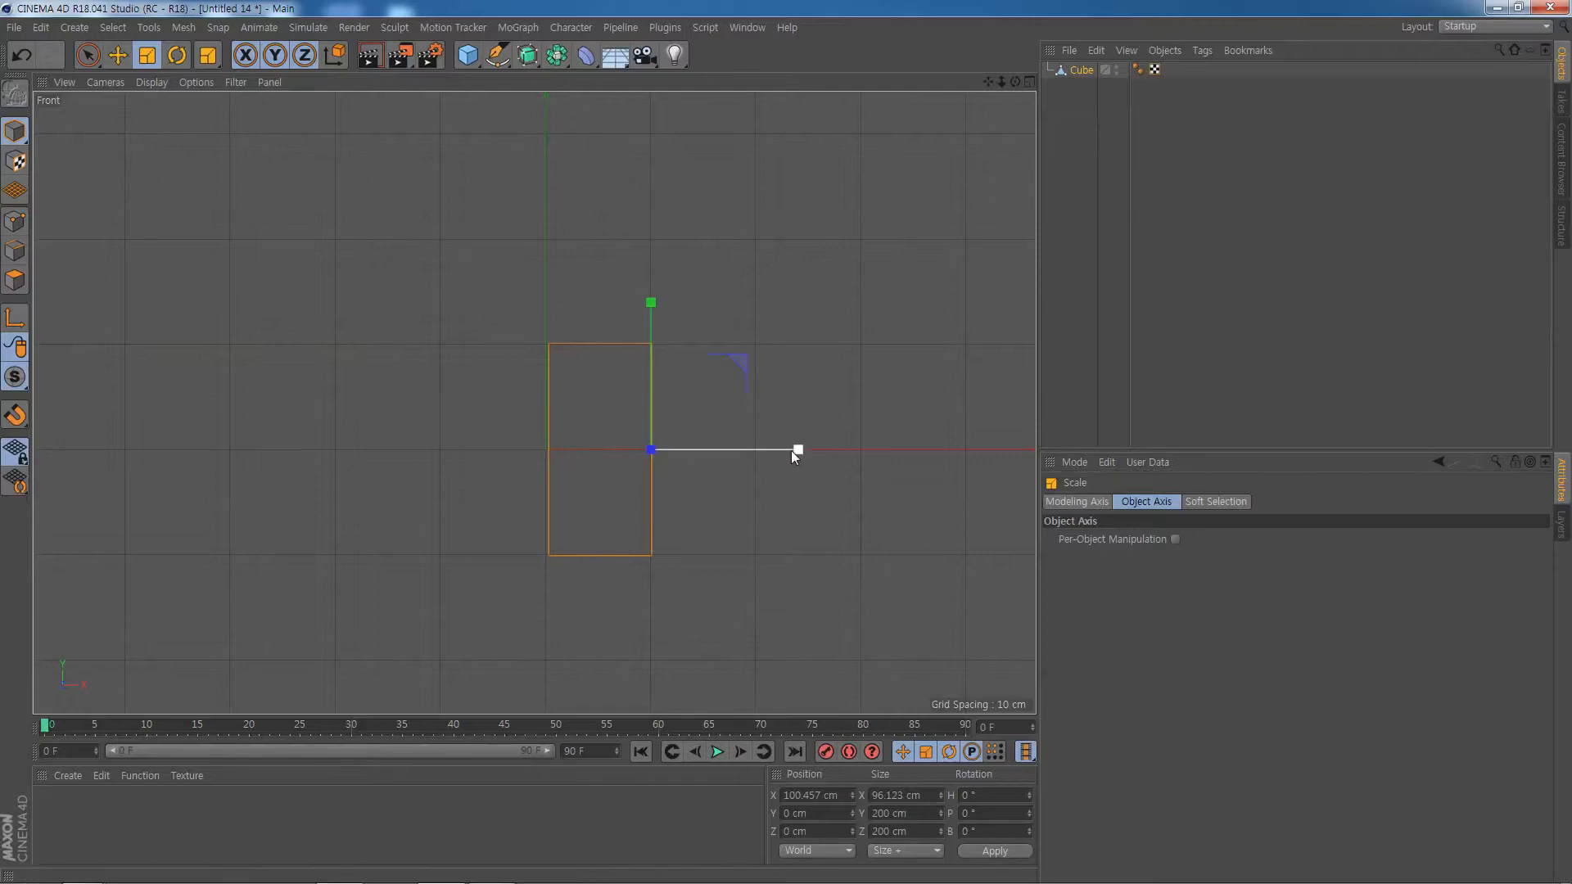
{"action": "left_click_drag", "start_coordinate": [794, 451], "coordinate": [945, 456]}
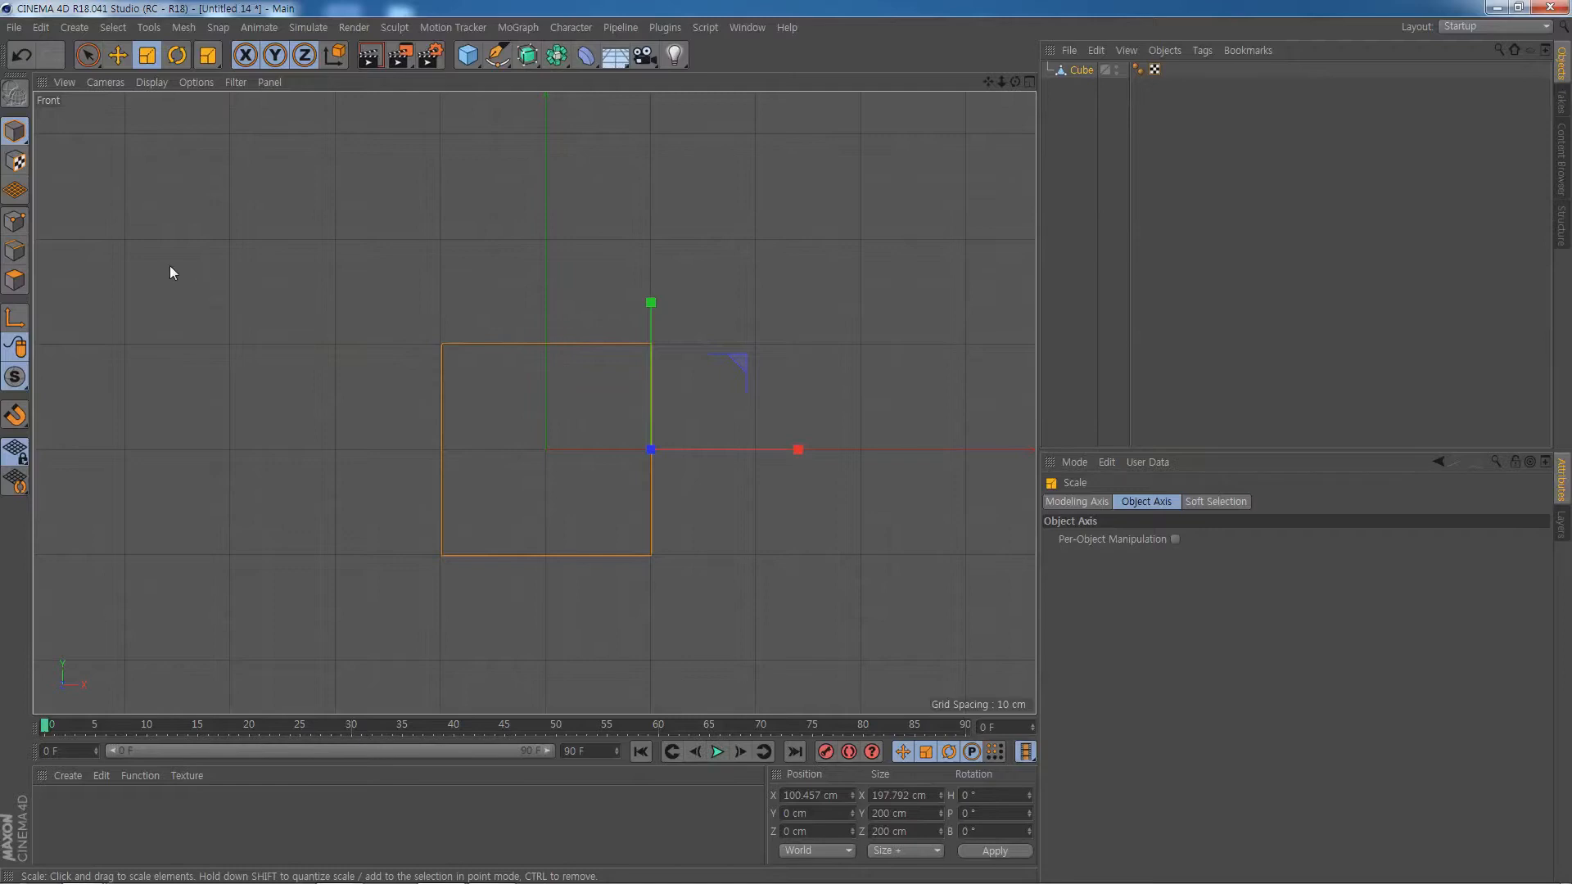
Try rotating the cube around its side-face axis to a bank of about 33°, and undo the rotation.
{"action": "left_click", "coordinate": [177, 55]}
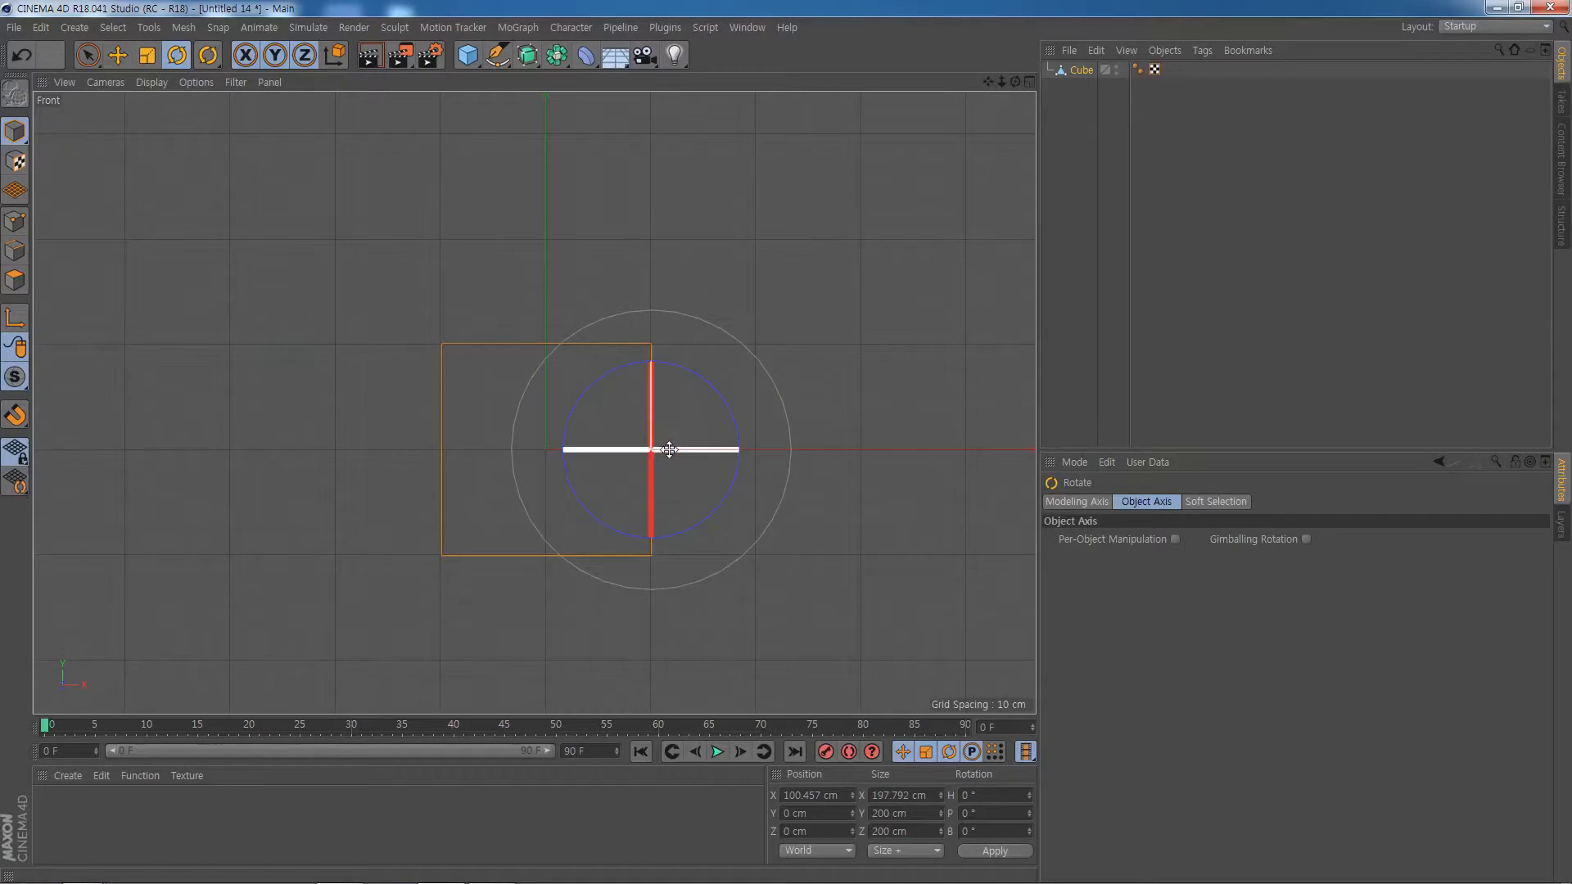
{"action": "left_click_drag", "start_coordinate": [737, 445], "coordinate": [753, 608]}
{"action": "key", "text": "ctrl+z"}
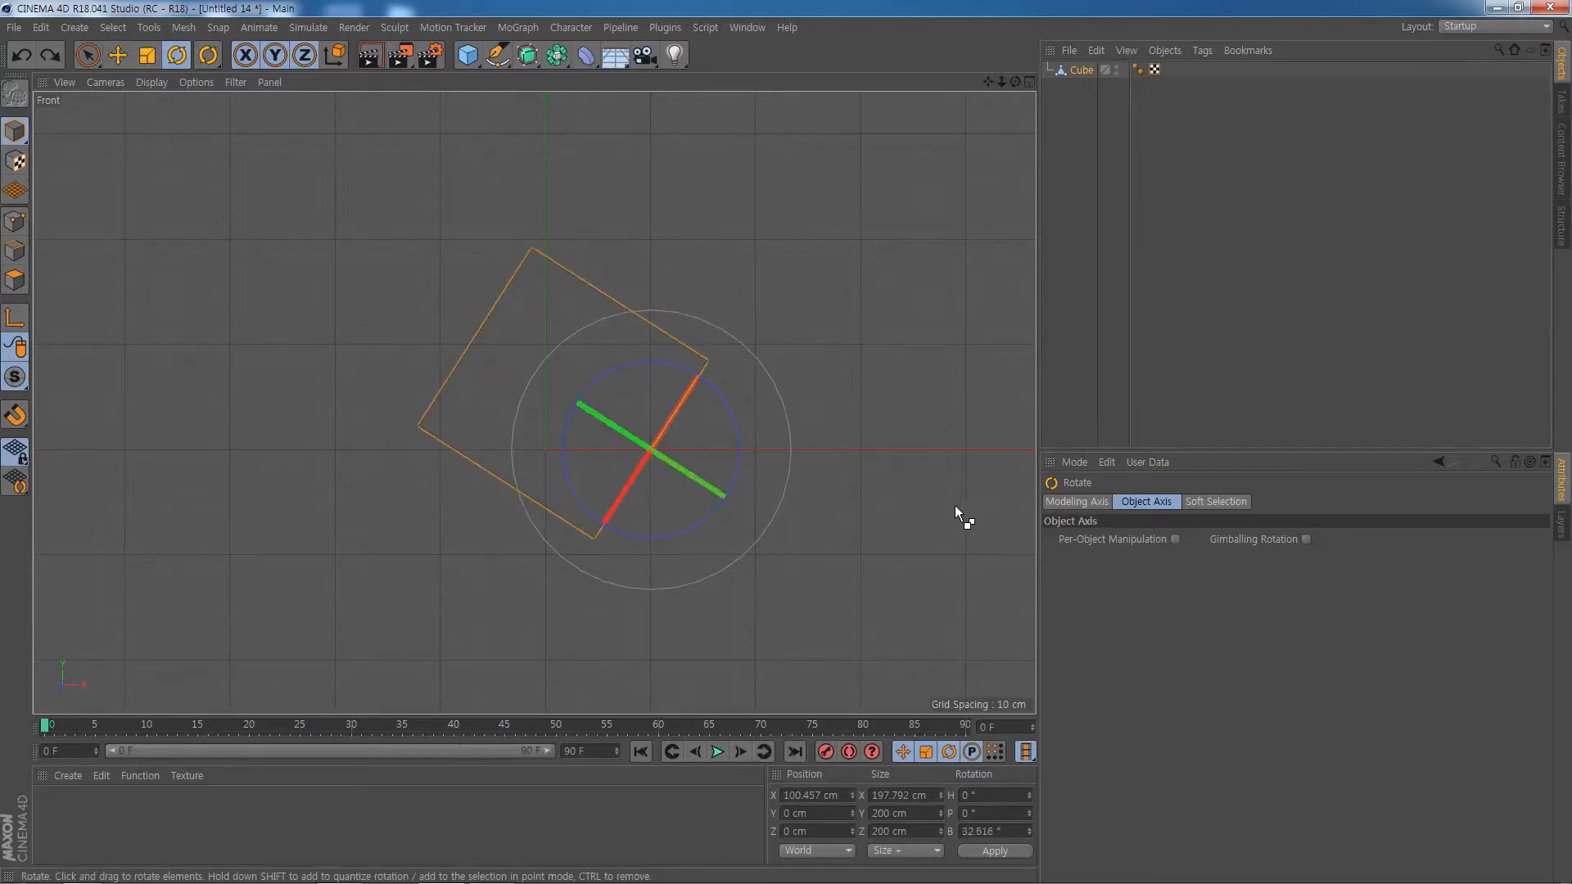
{"action": "key", "text": "ctrl+z"}
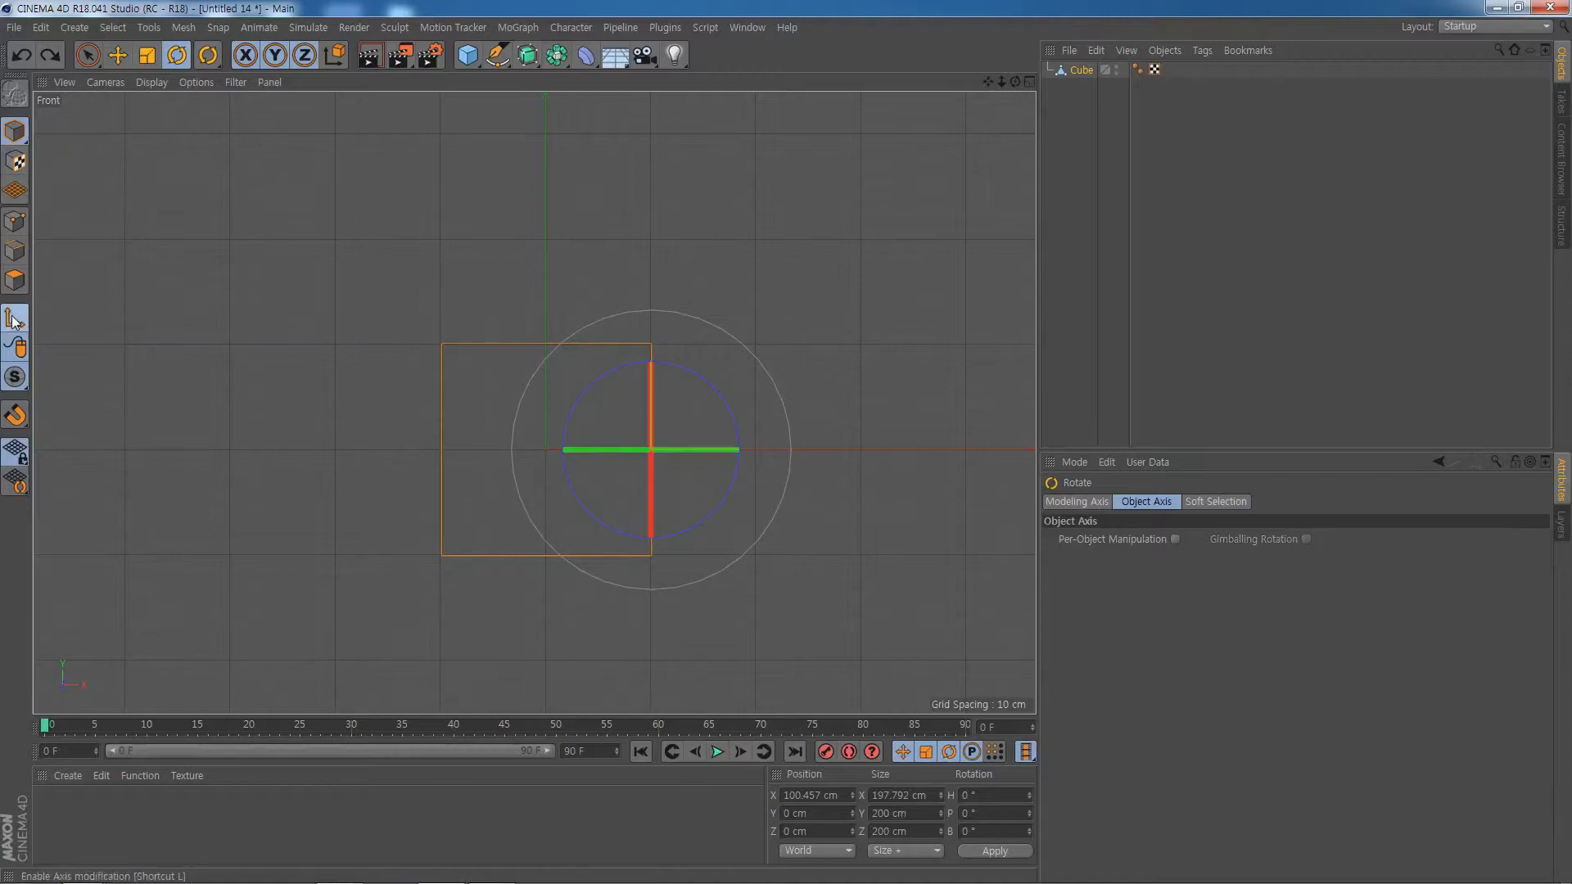
Move only the cube's axis up to its upper corner, at about Y 100.4 cm, and rotate the cube around it to a bank of about 20.7°.
{"action": "left_click", "coordinate": [118, 55]}
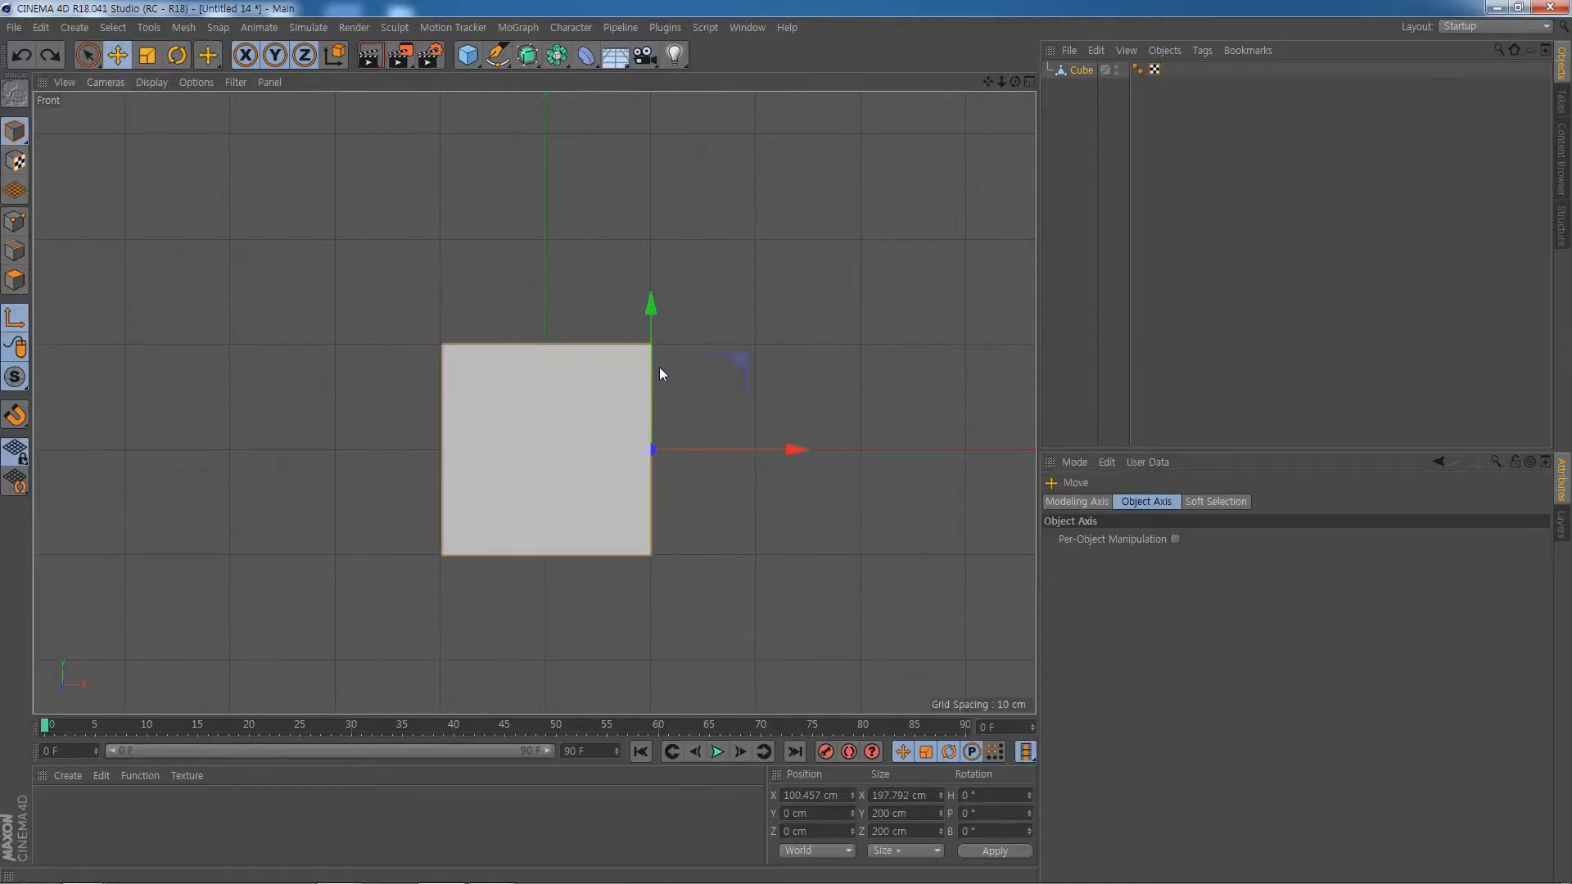
{"action": "left_click_drag", "start_coordinate": [648, 303], "coordinate": [642, 203]}
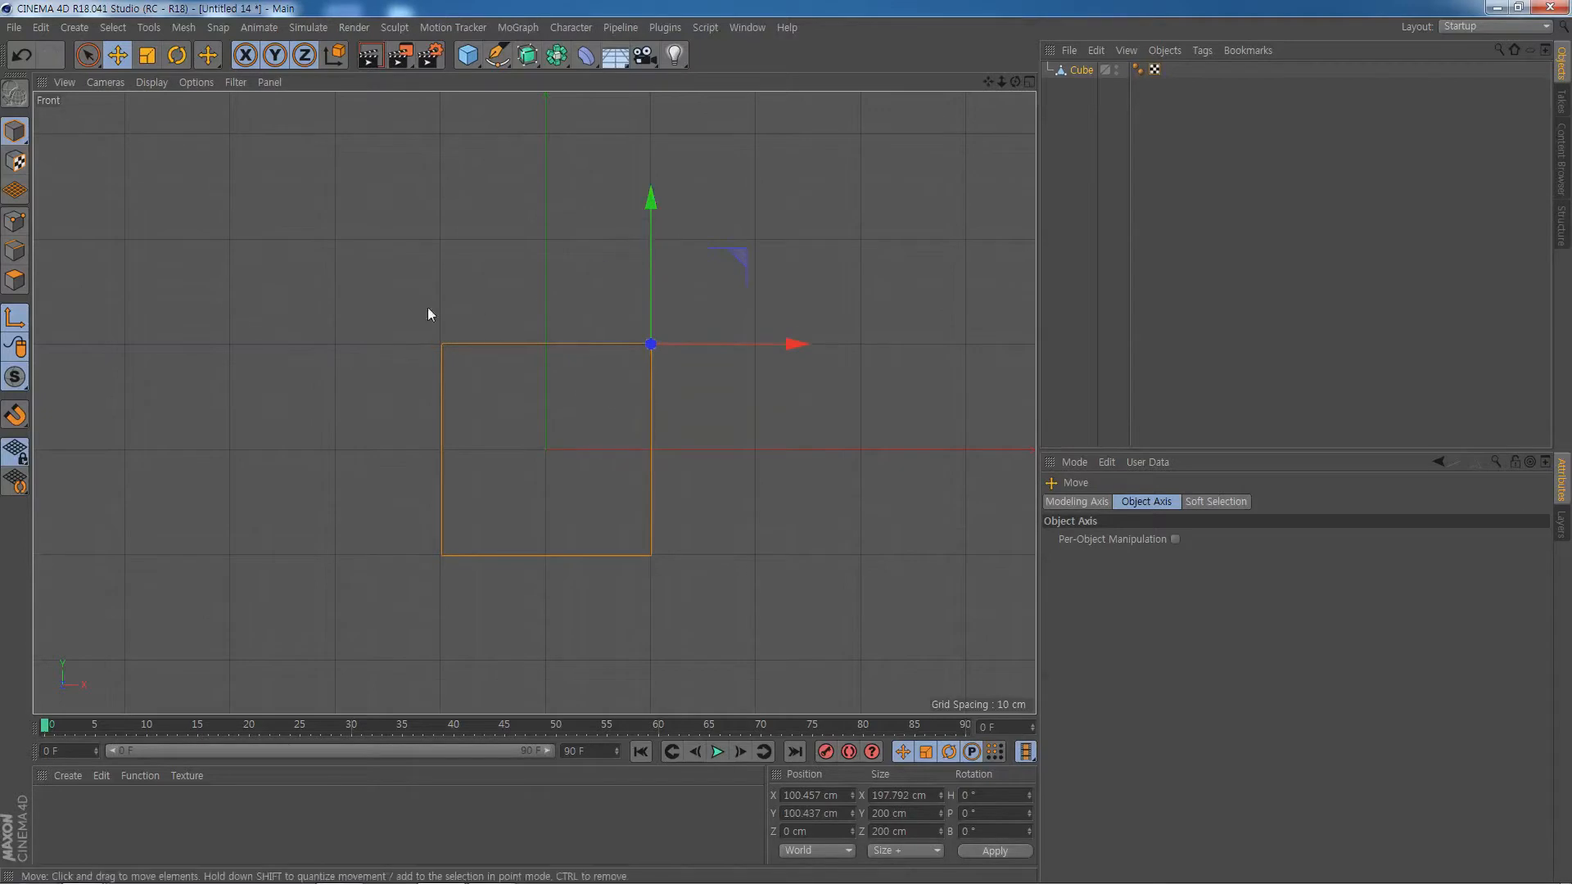
{"action": "left_click", "coordinate": [18, 319]}
{"action": "left_click", "coordinate": [176, 55]}
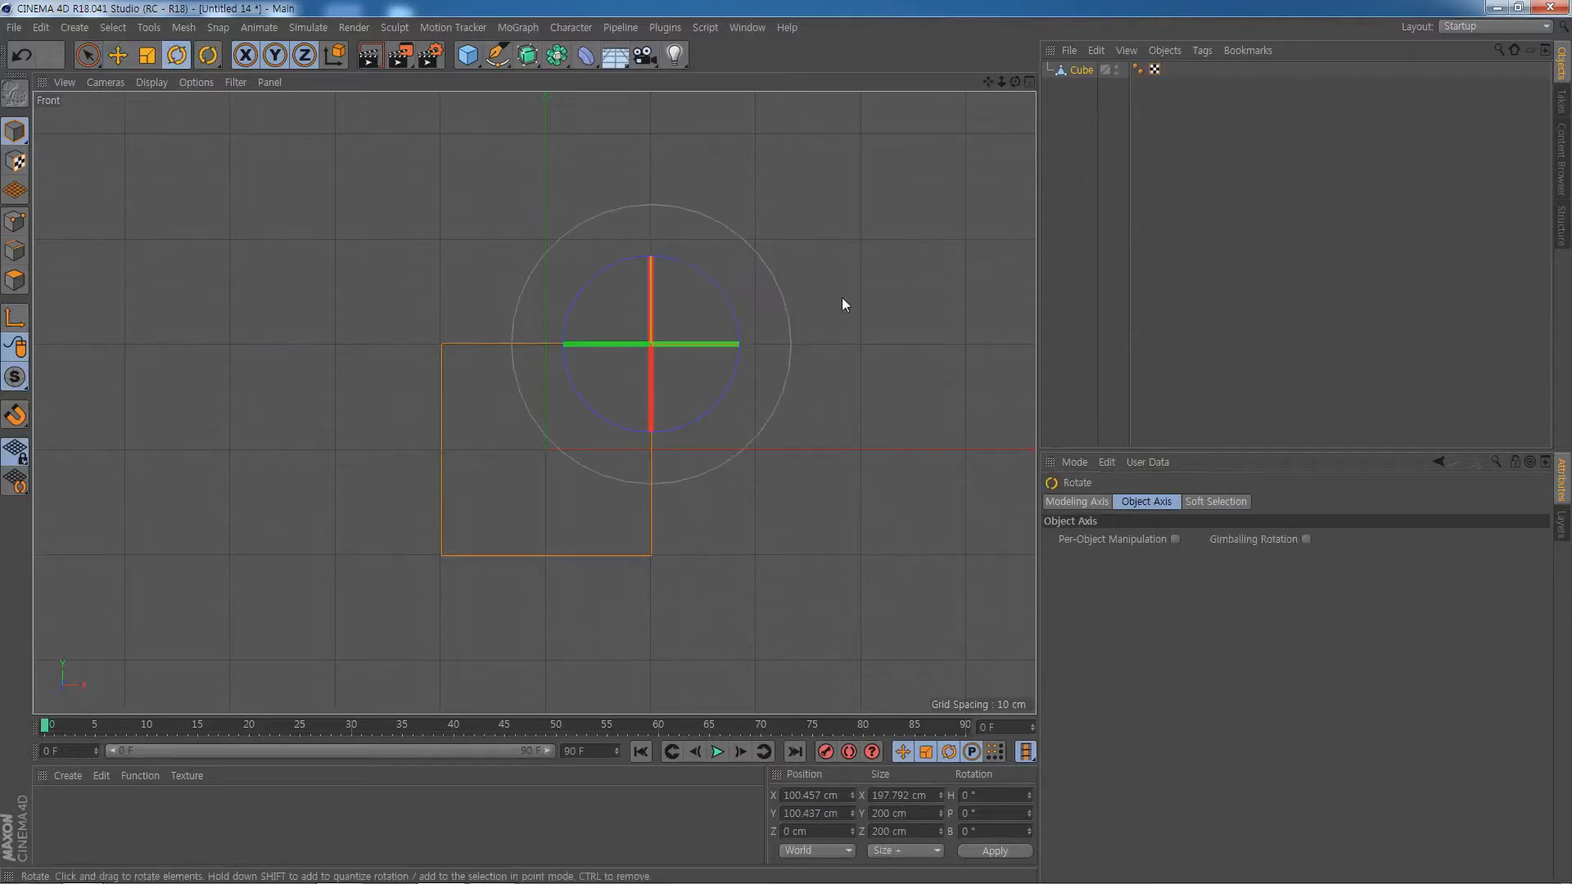
{"action": "left_click_drag", "start_coordinate": [844, 305], "coordinate": [753, 432]}
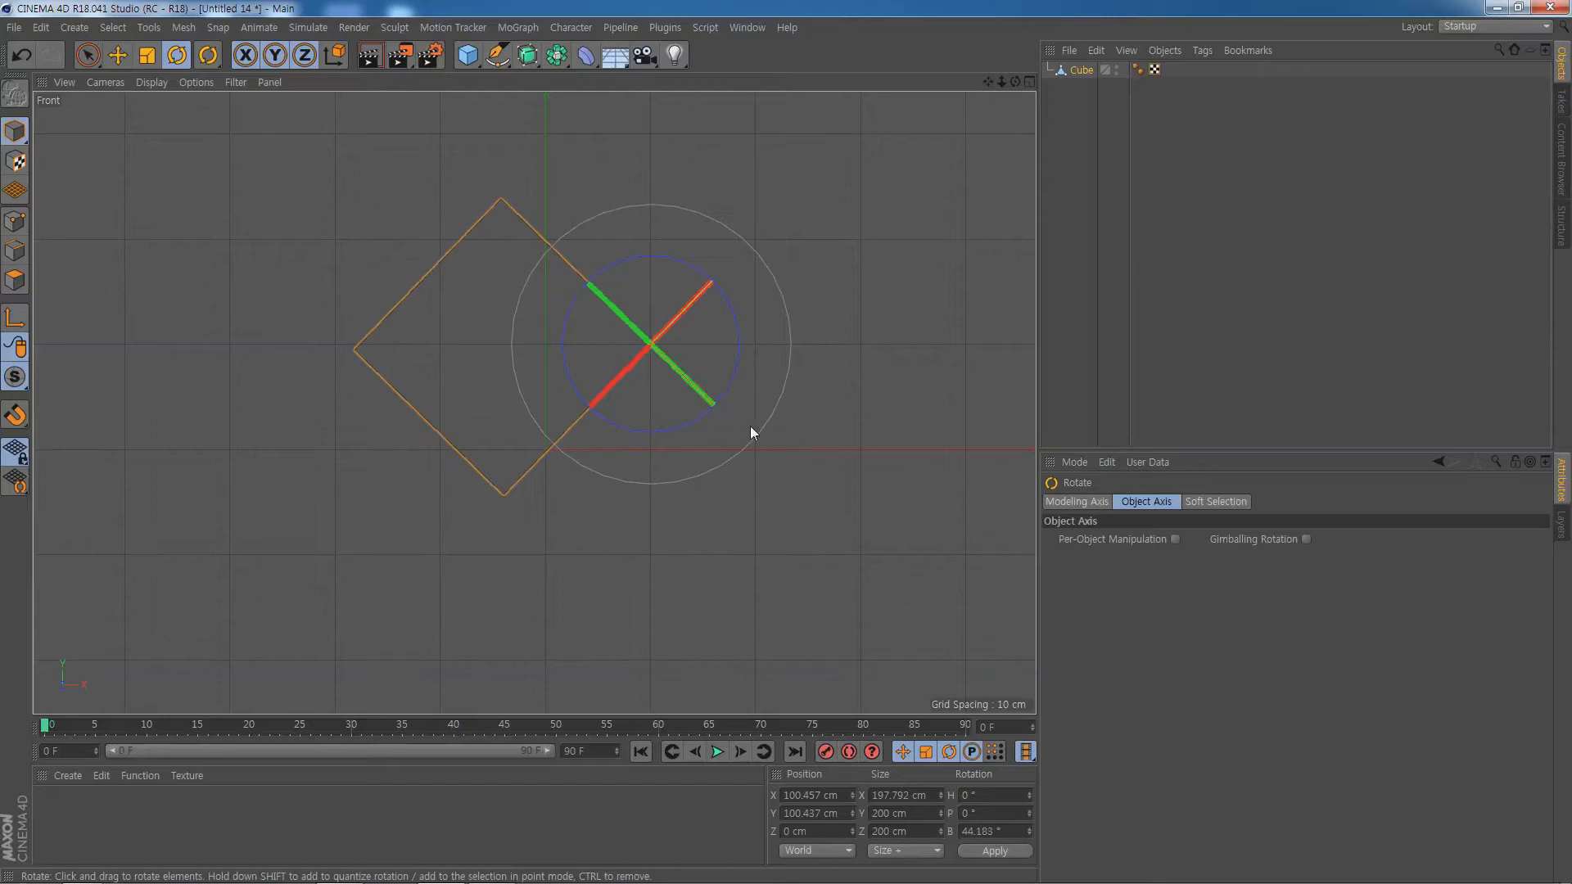
{"action": "left_click_drag", "start_coordinate": [841, 388], "coordinate": [854, 311]}
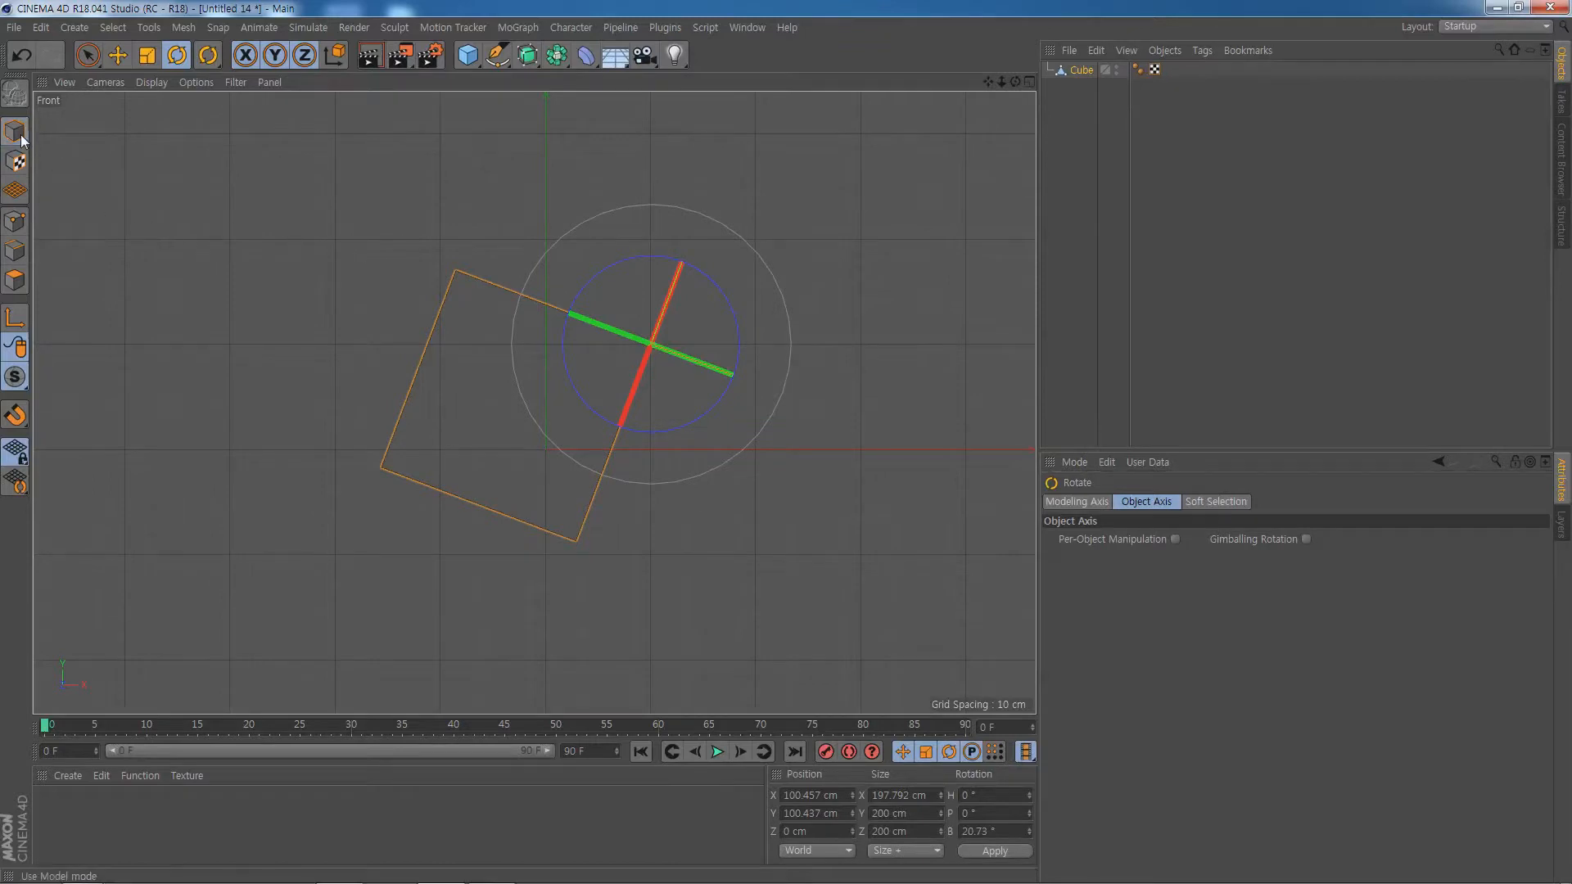
Delete the rotated cube, add a new default 200 cm cube in the Perspective view, and make it editable.
{"action": "key", "text": "Delete"}
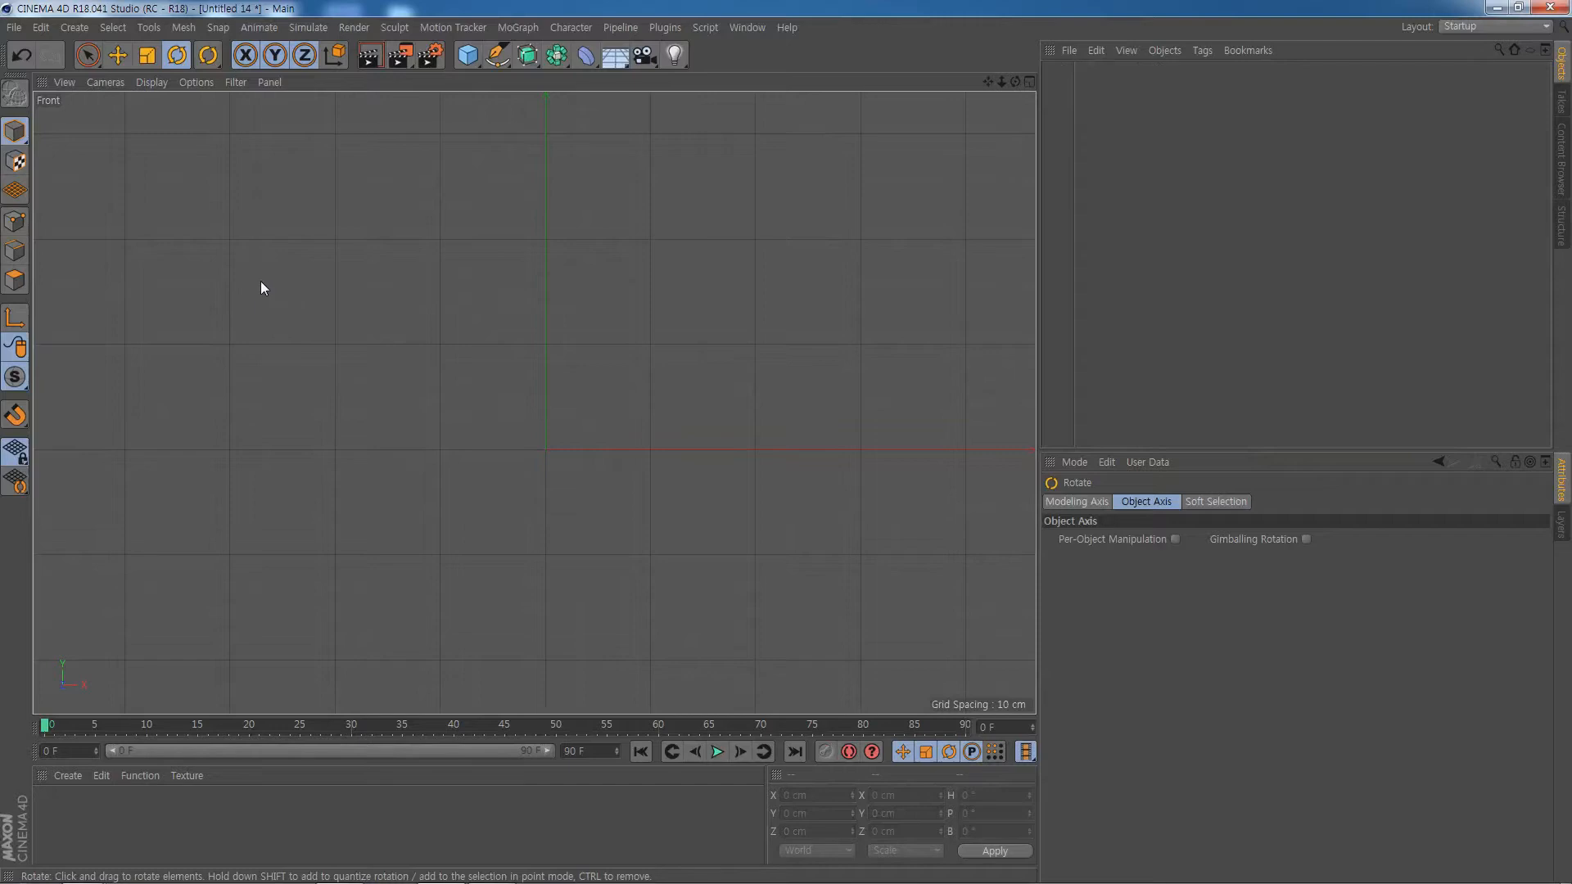
{"action": "middle_click", "coordinate": [369, 342]}
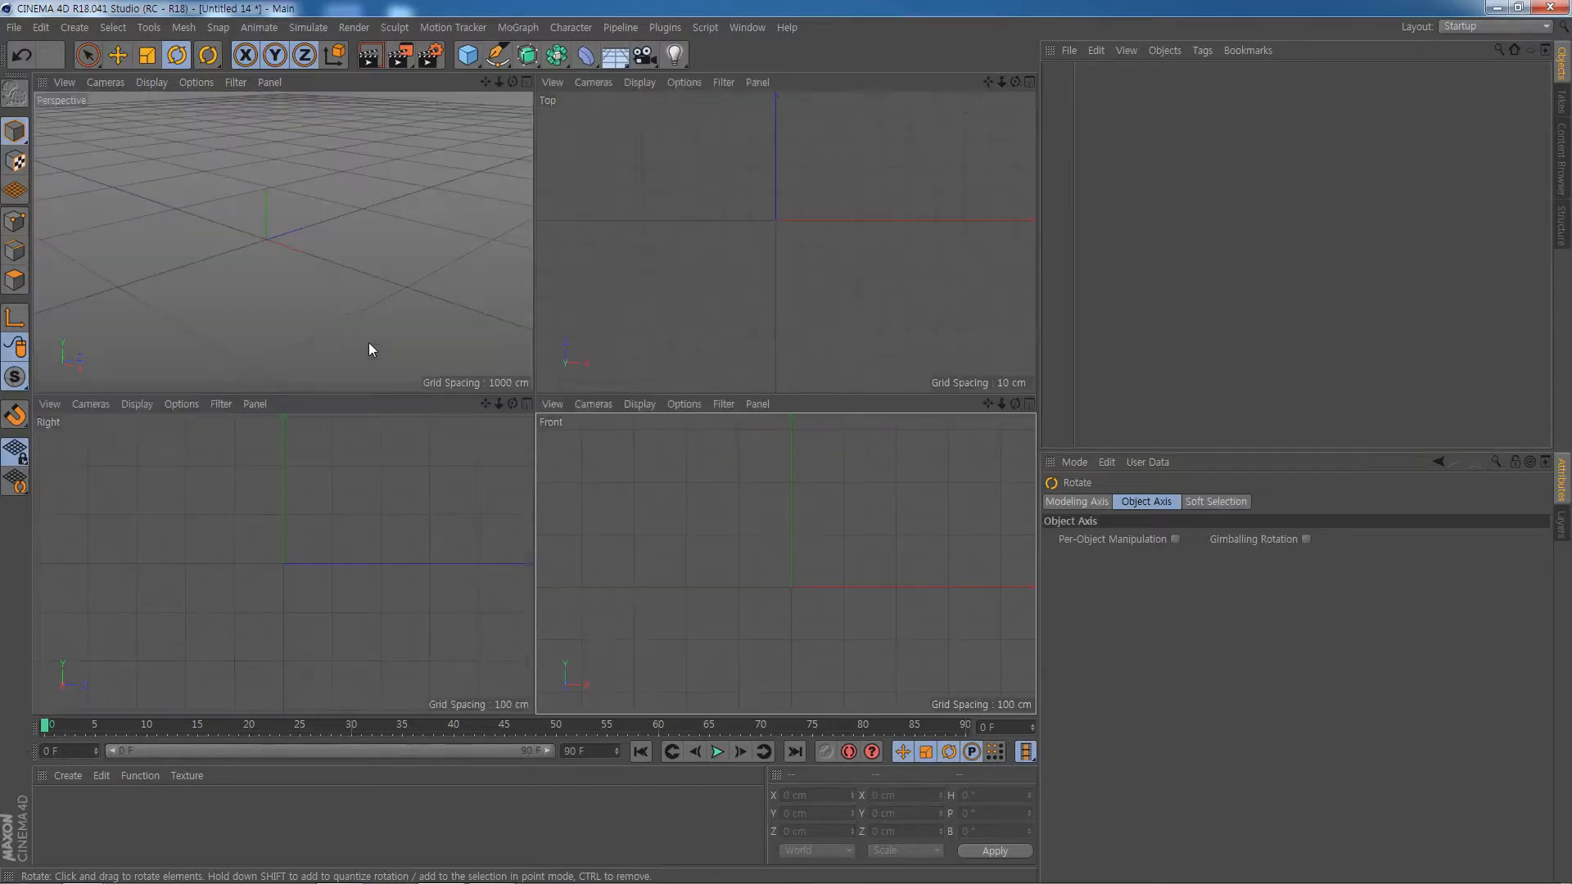
{"action": "middle_click", "coordinate": [307, 253]}
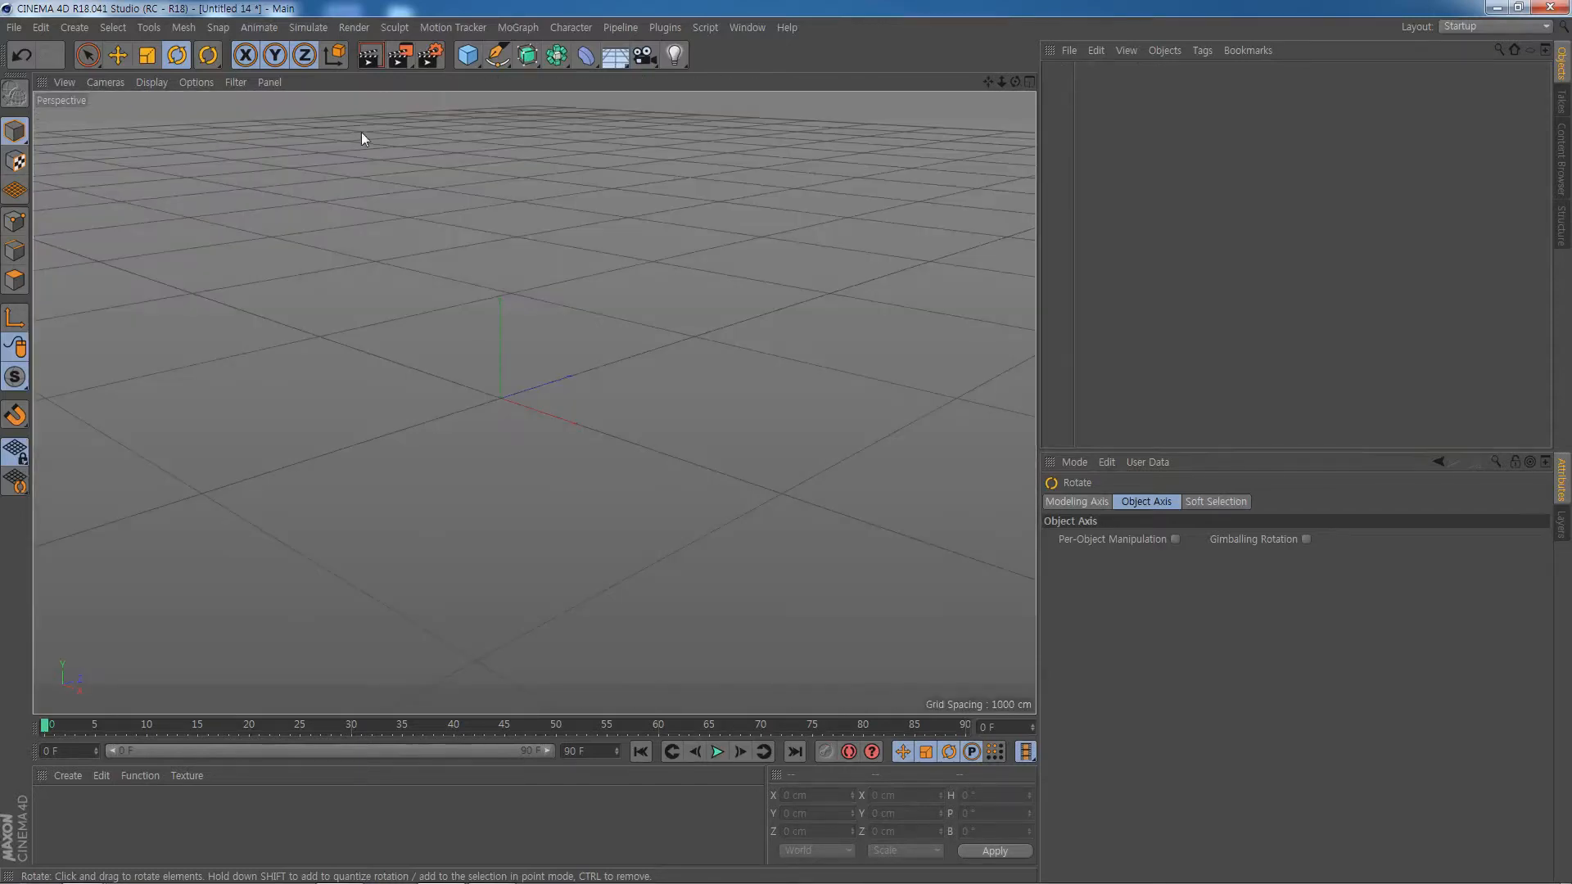
{"action": "left_click", "coordinate": [468, 56]}
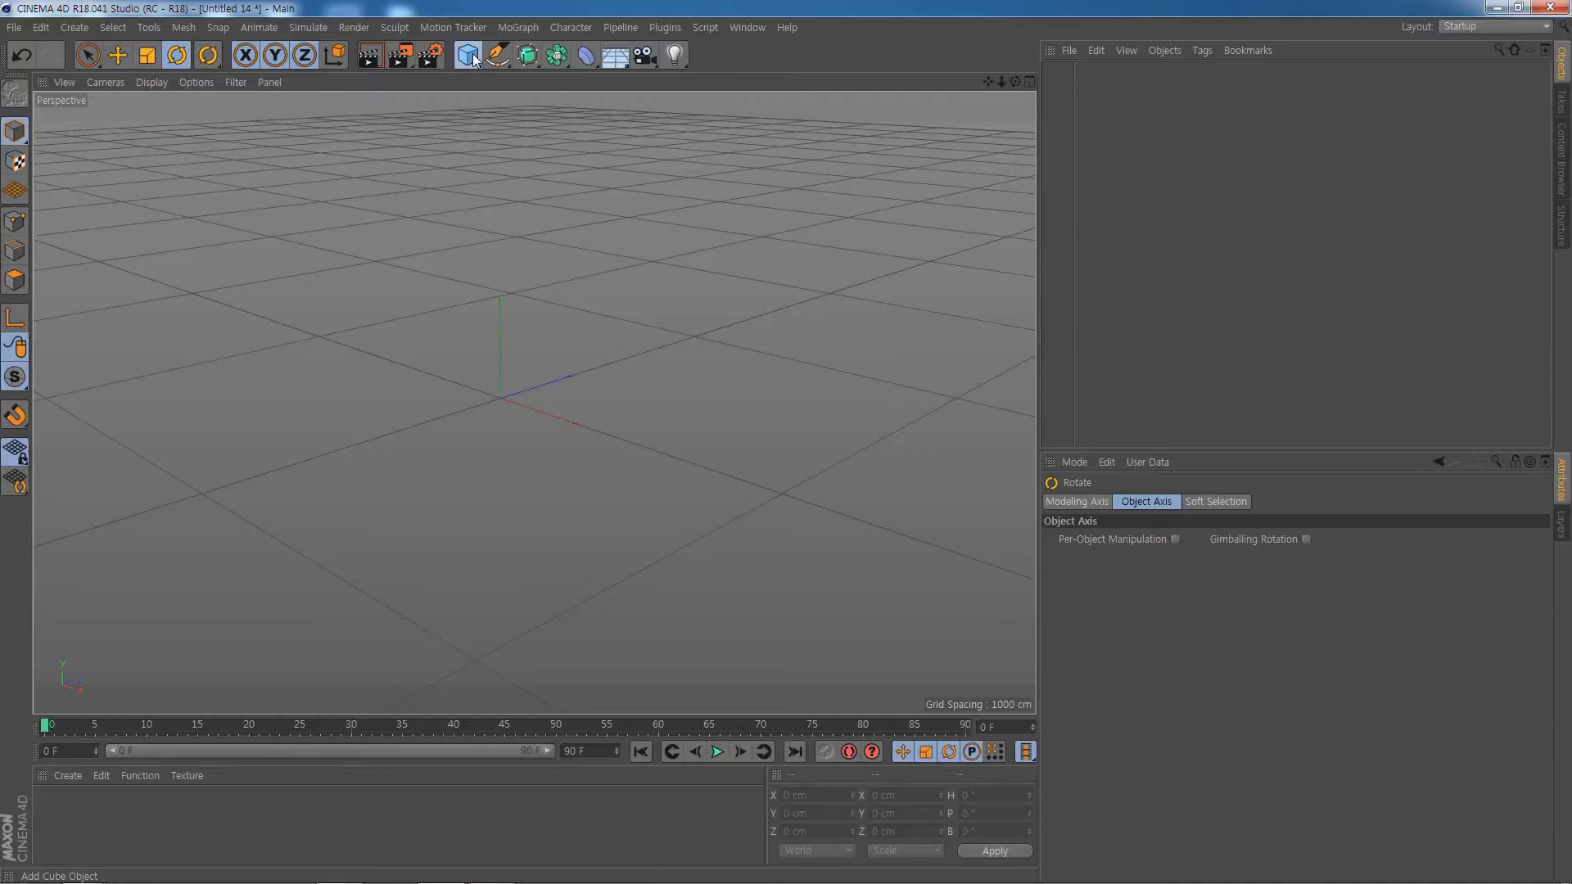
{"action": "scroll", "coordinate": [542, 458], "scroll_direction": "up", "scroll_amount": 2}
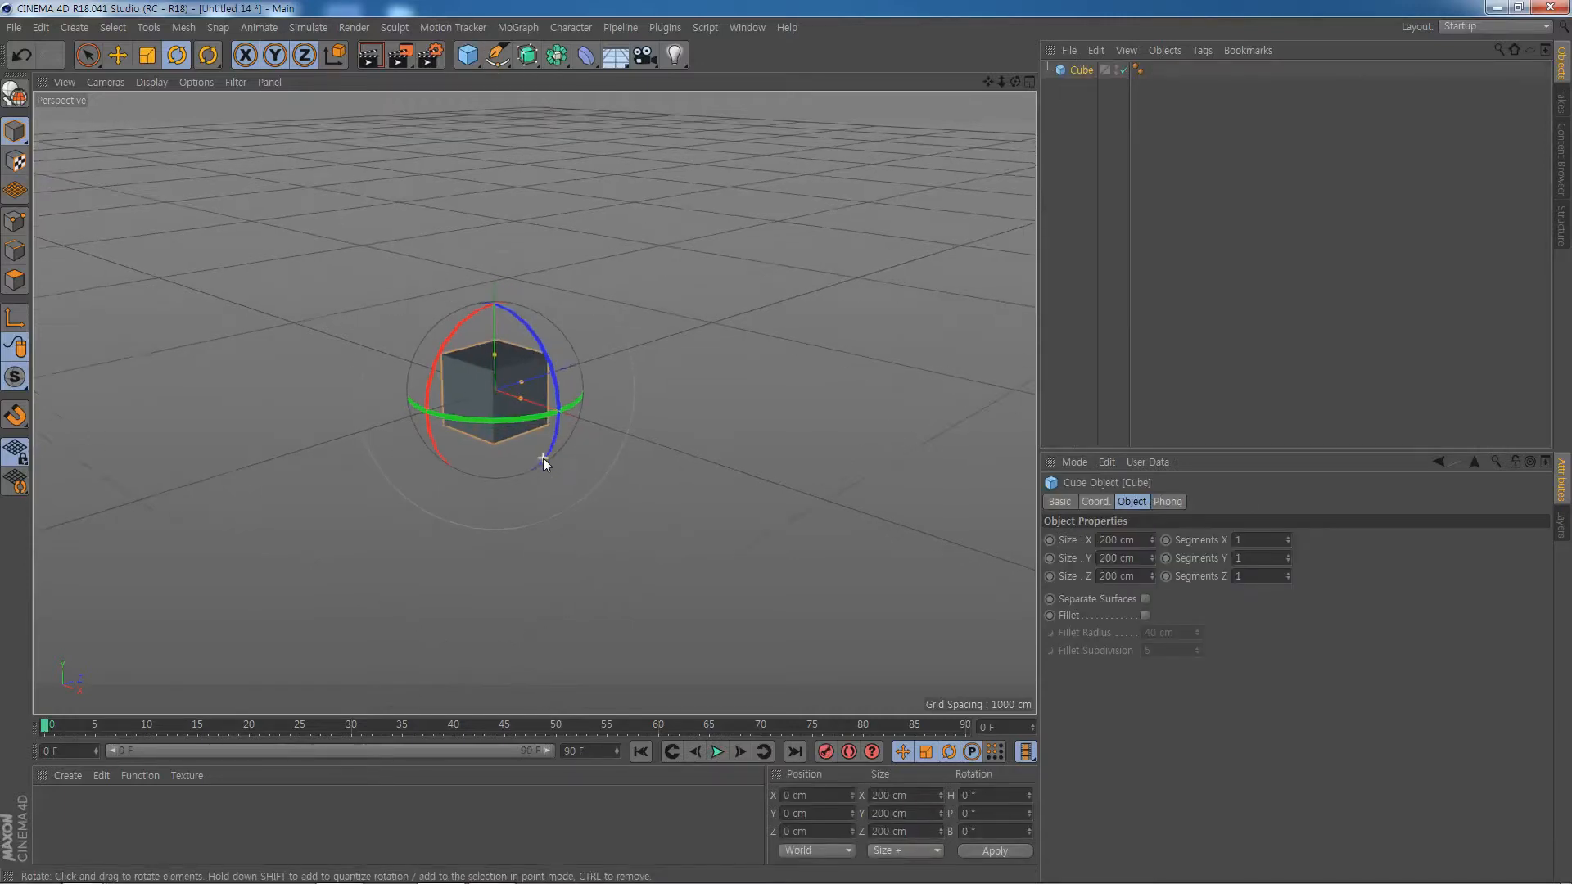
{"action": "left_click", "coordinate": [17, 96]}
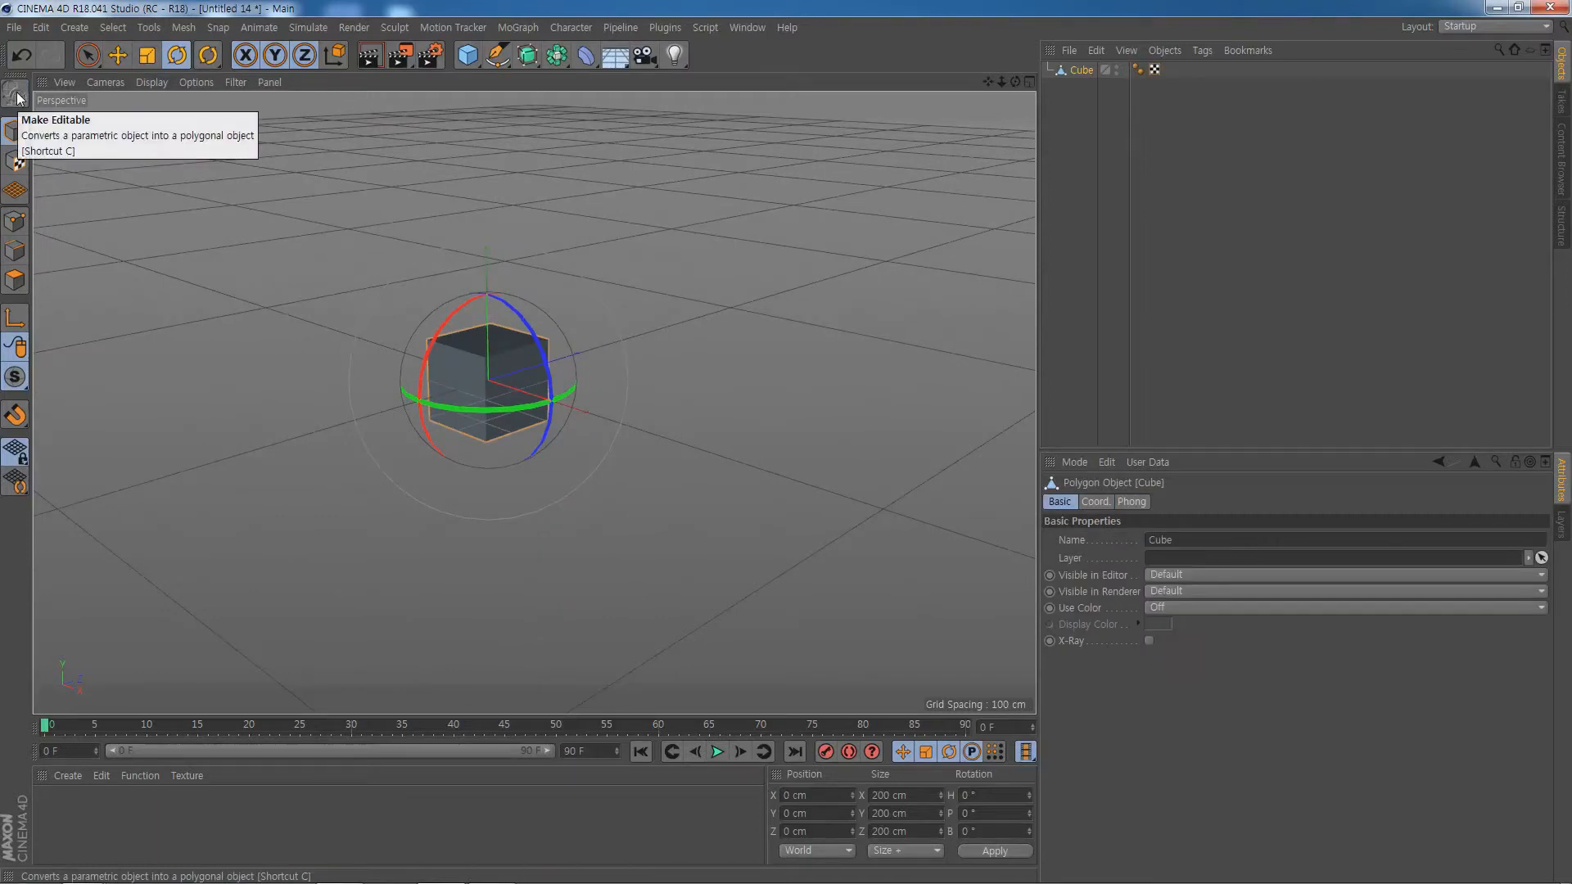
{"action": "scroll", "coordinate": [486, 416], "scroll_direction": "up", "scroll_amount": 2}
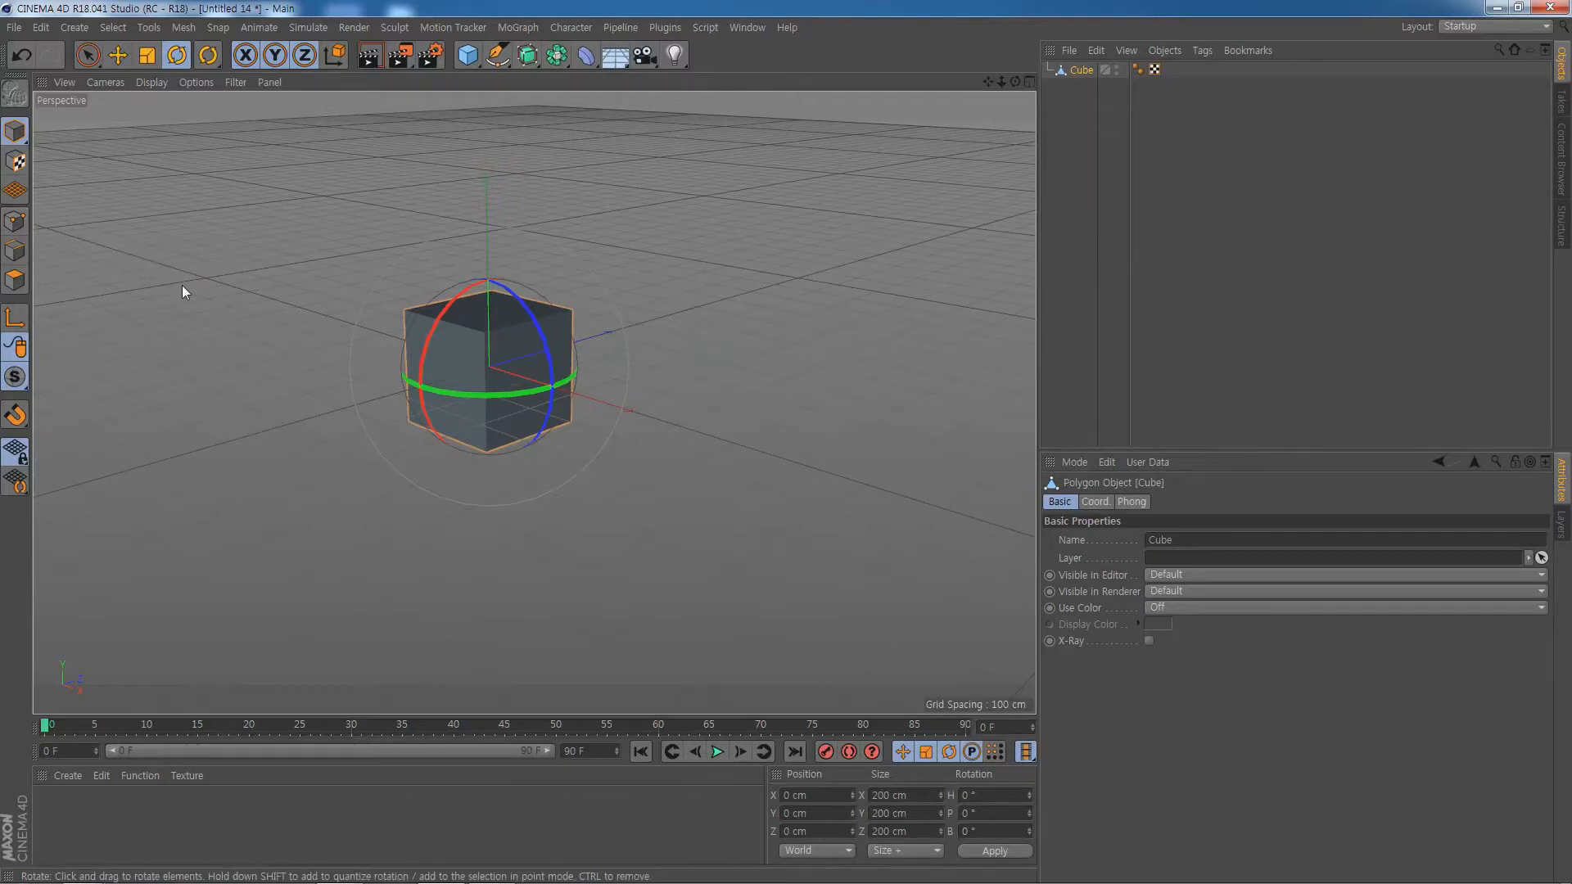
Select the two corner points of the cube's upper +X edge, at Z -100 cm and Z 100 cm, in point mode.
{"action": "left_click", "coordinate": [18, 222]}
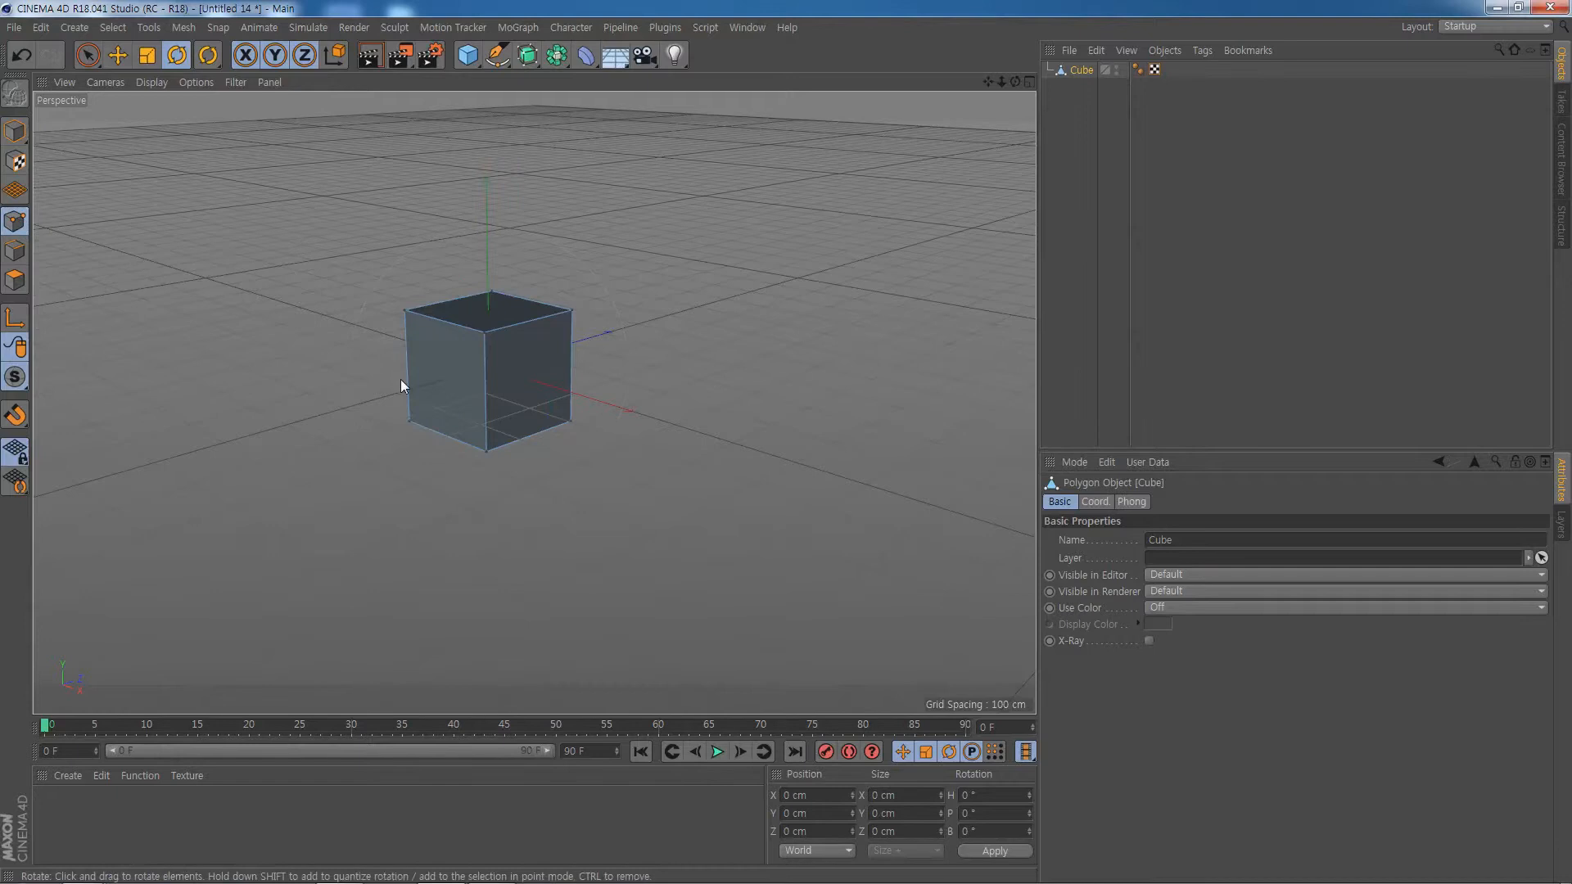
{"action": "scroll", "coordinate": [528, 399], "scroll_direction": "up", "scroll_amount": 2}
{"action": "scroll", "coordinate": [587, 335], "scroll_direction": "up", "scroll_amount": 2}
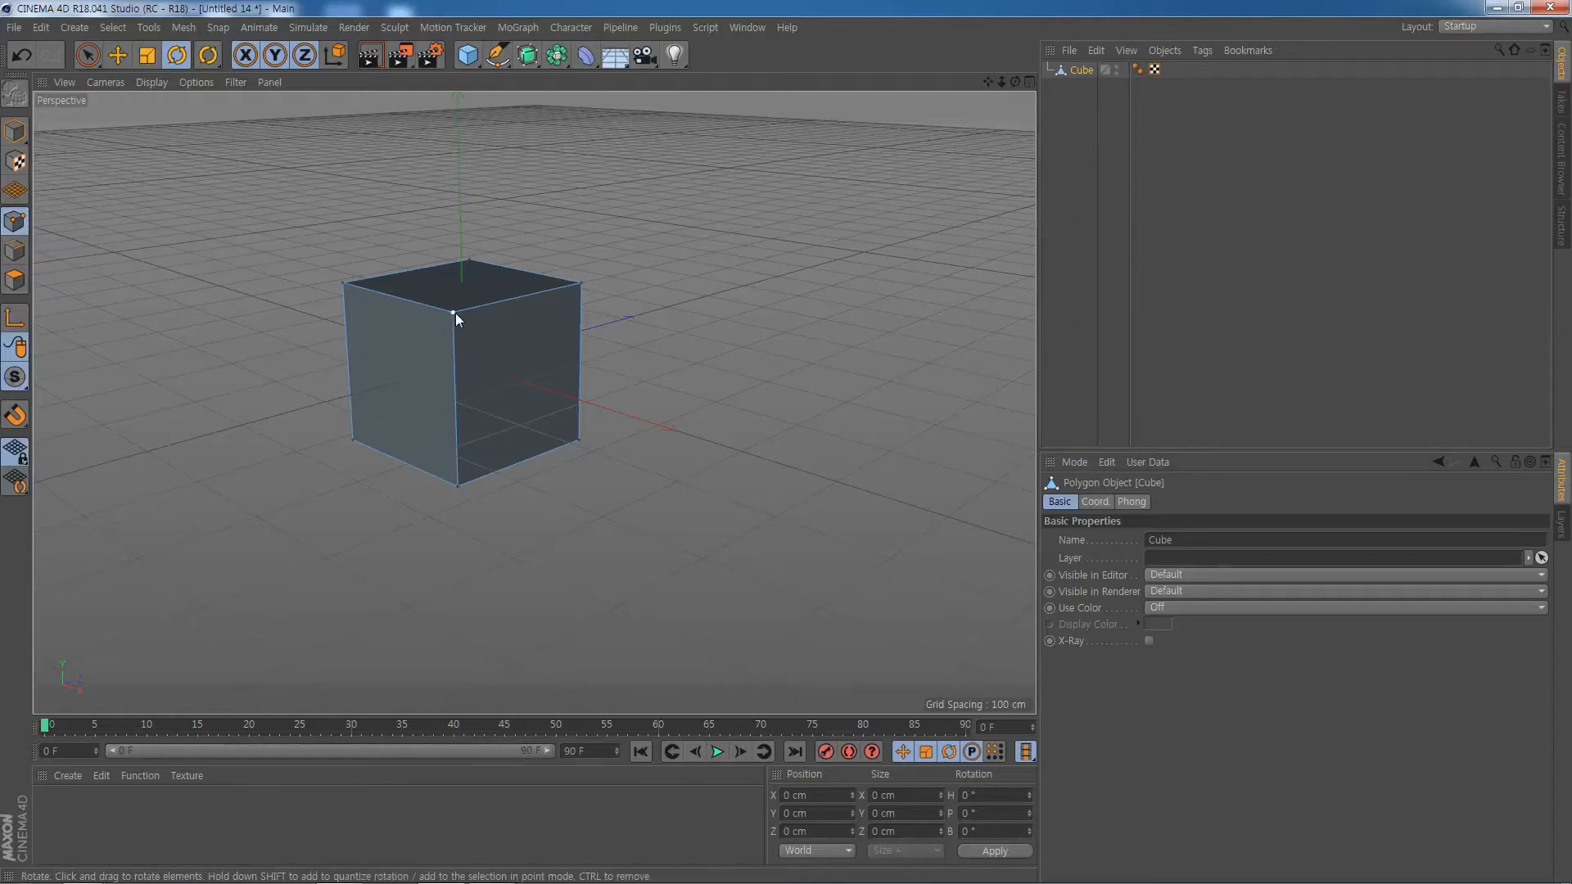
{"action": "left_click", "coordinate": [120, 56]}
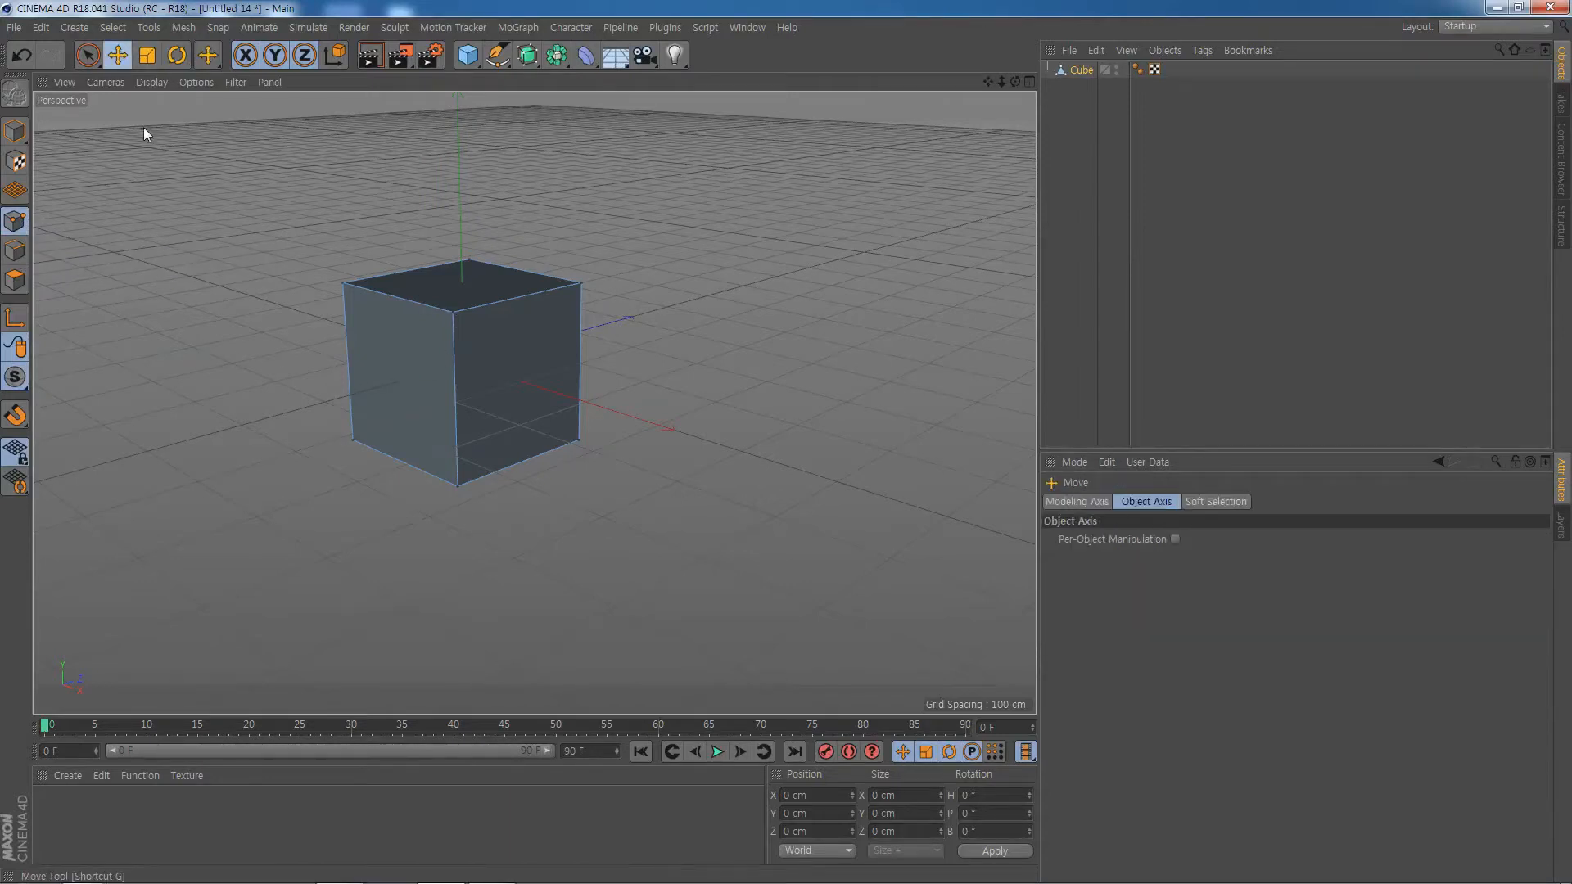
{"action": "left_click", "coordinate": [453, 312]}
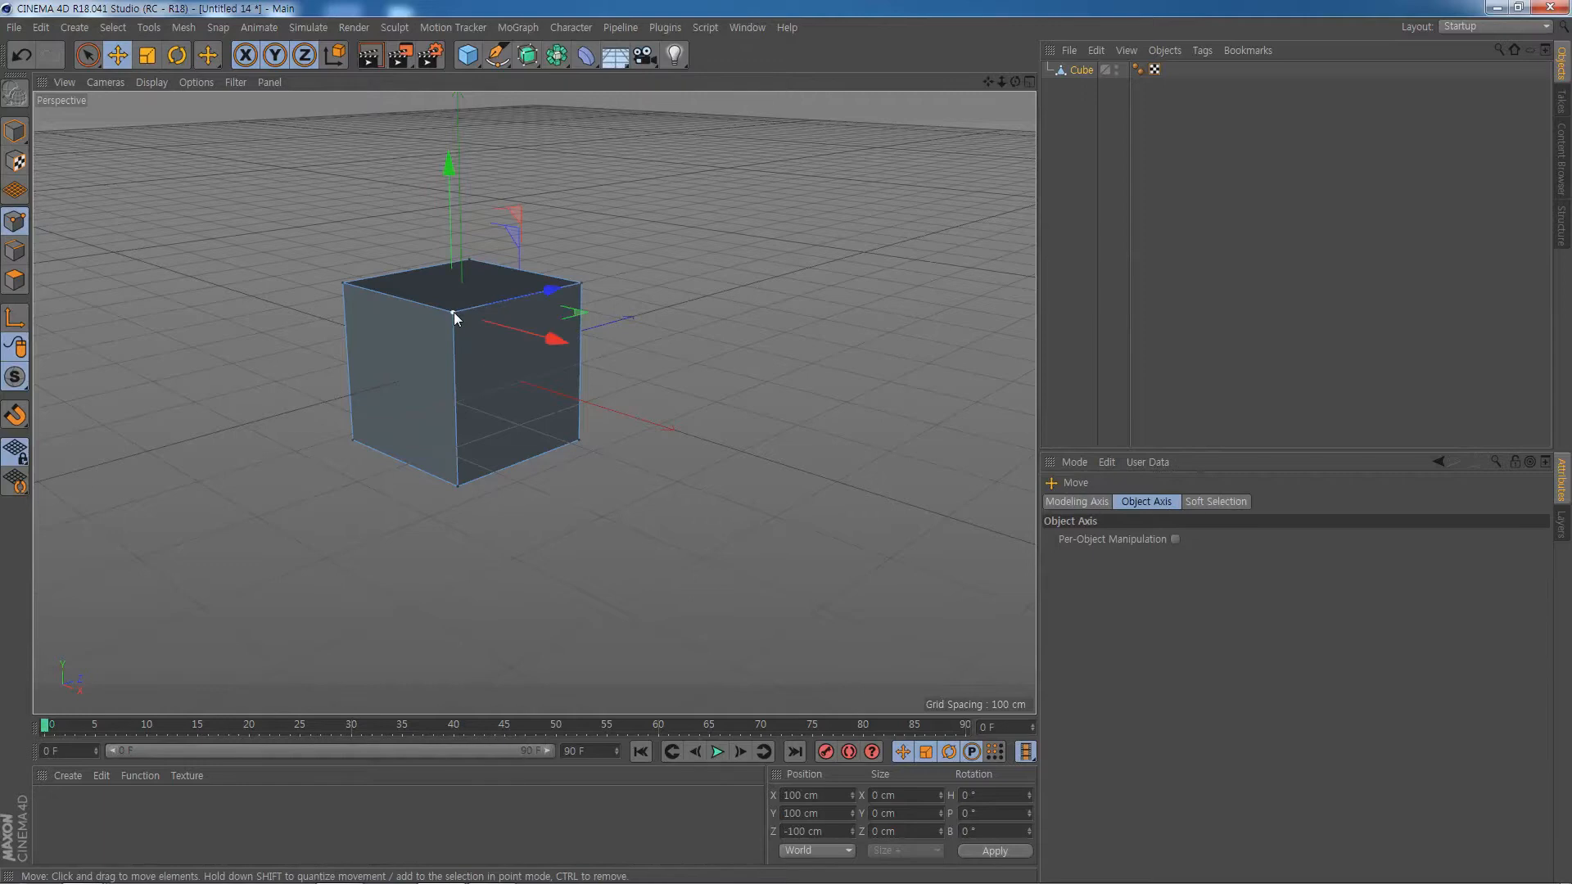
{"action": "left_click", "coordinate": [580, 283], "text": "shift"}
Try rotating the two selected points around the midpoint of their edge about the X axis, and undo each rotation.
{"action": "left_click", "coordinate": [176, 55]}
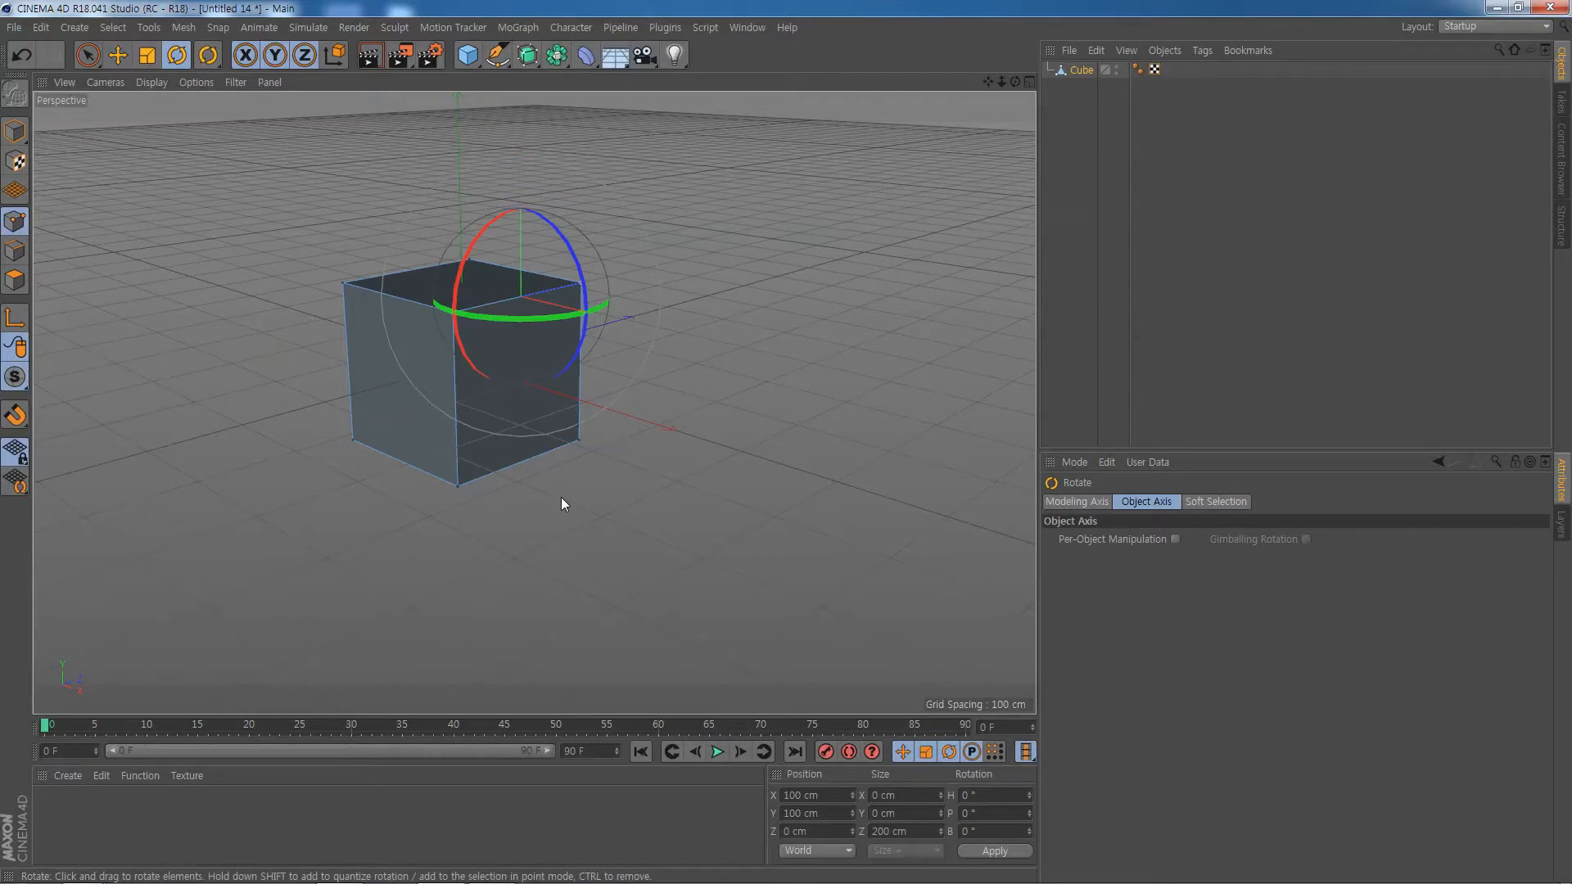
{"action": "middle_click_drag", "start_coordinate": [562, 496], "coordinate": [544, 528], "text": "alt"}
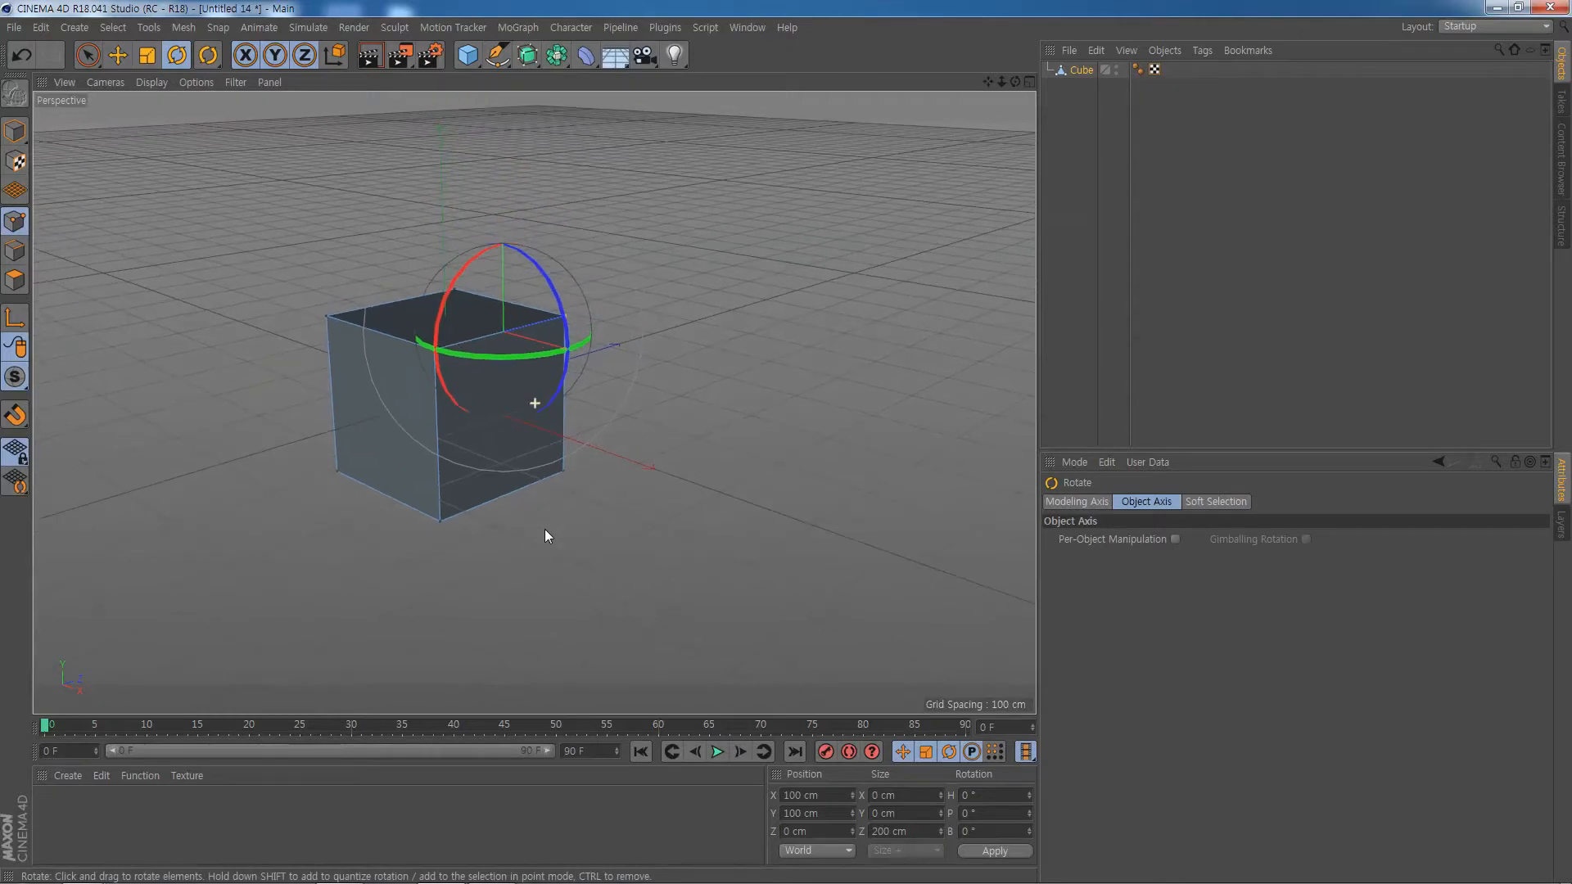
{"action": "left_click_drag", "start_coordinate": [518, 540], "coordinate": [431, 478], "text": "alt"}
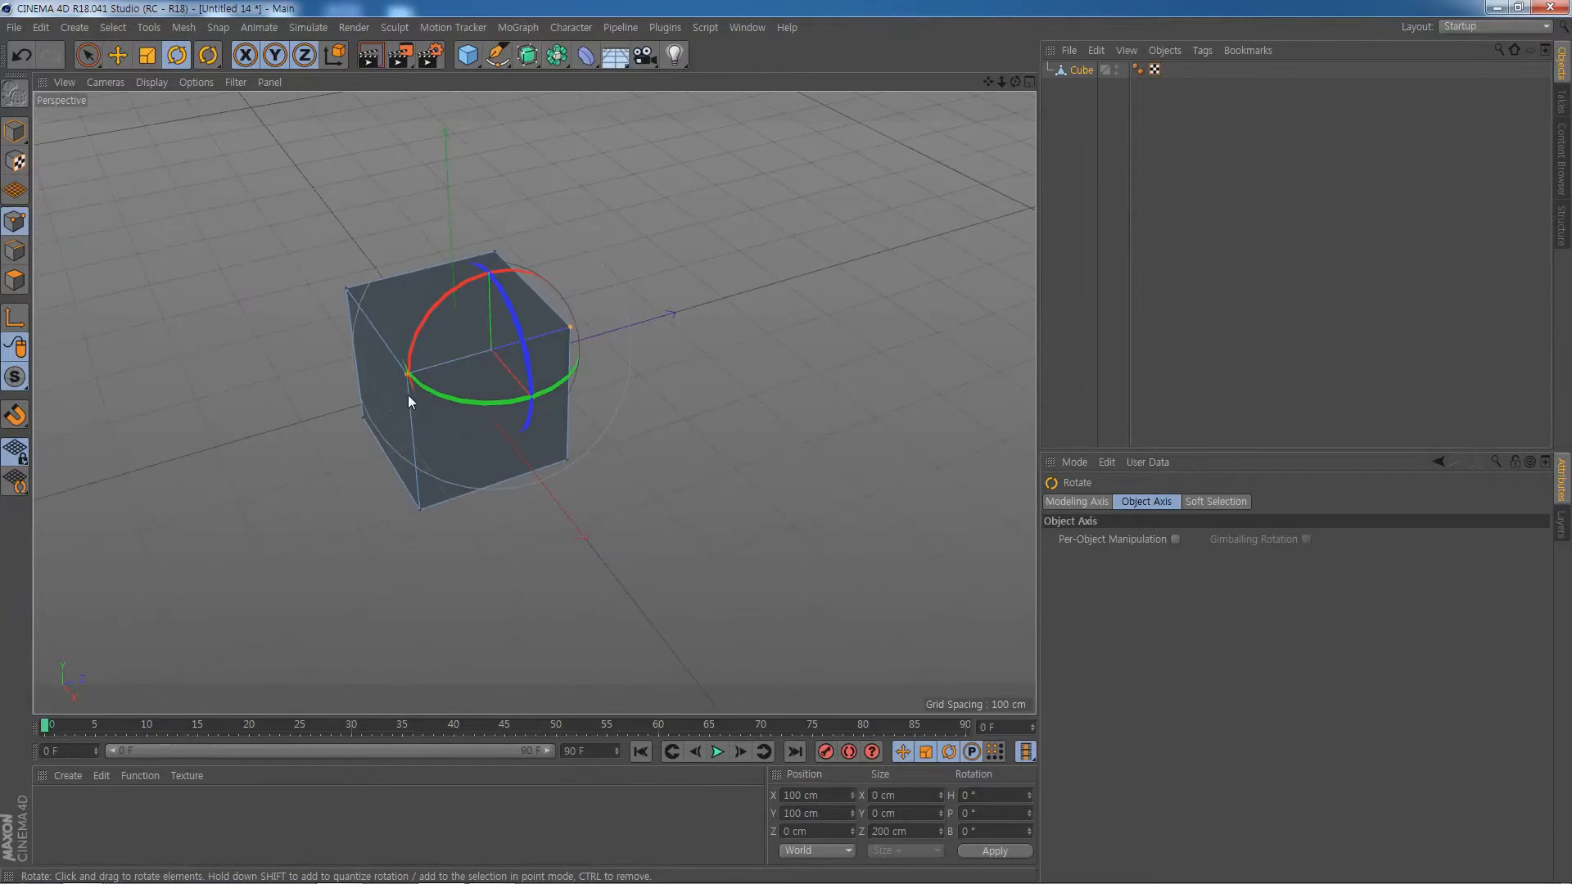
{"action": "left_click_drag", "start_coordinate": [449, 293], "coordinate": [426, 347]}
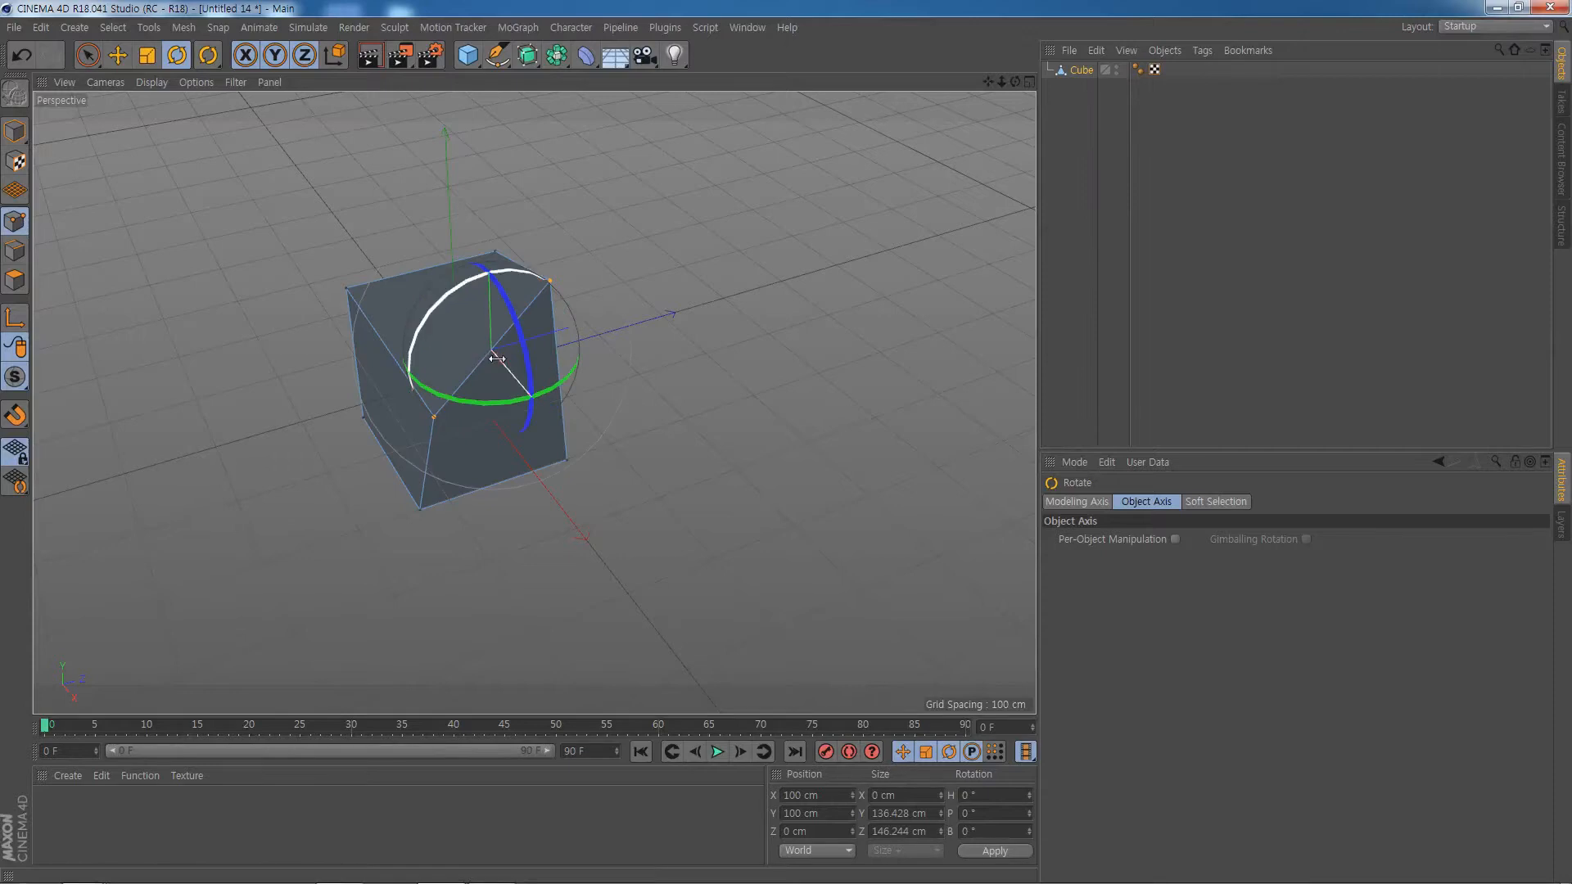
{"action": "key", "text": "ctrl+z"}
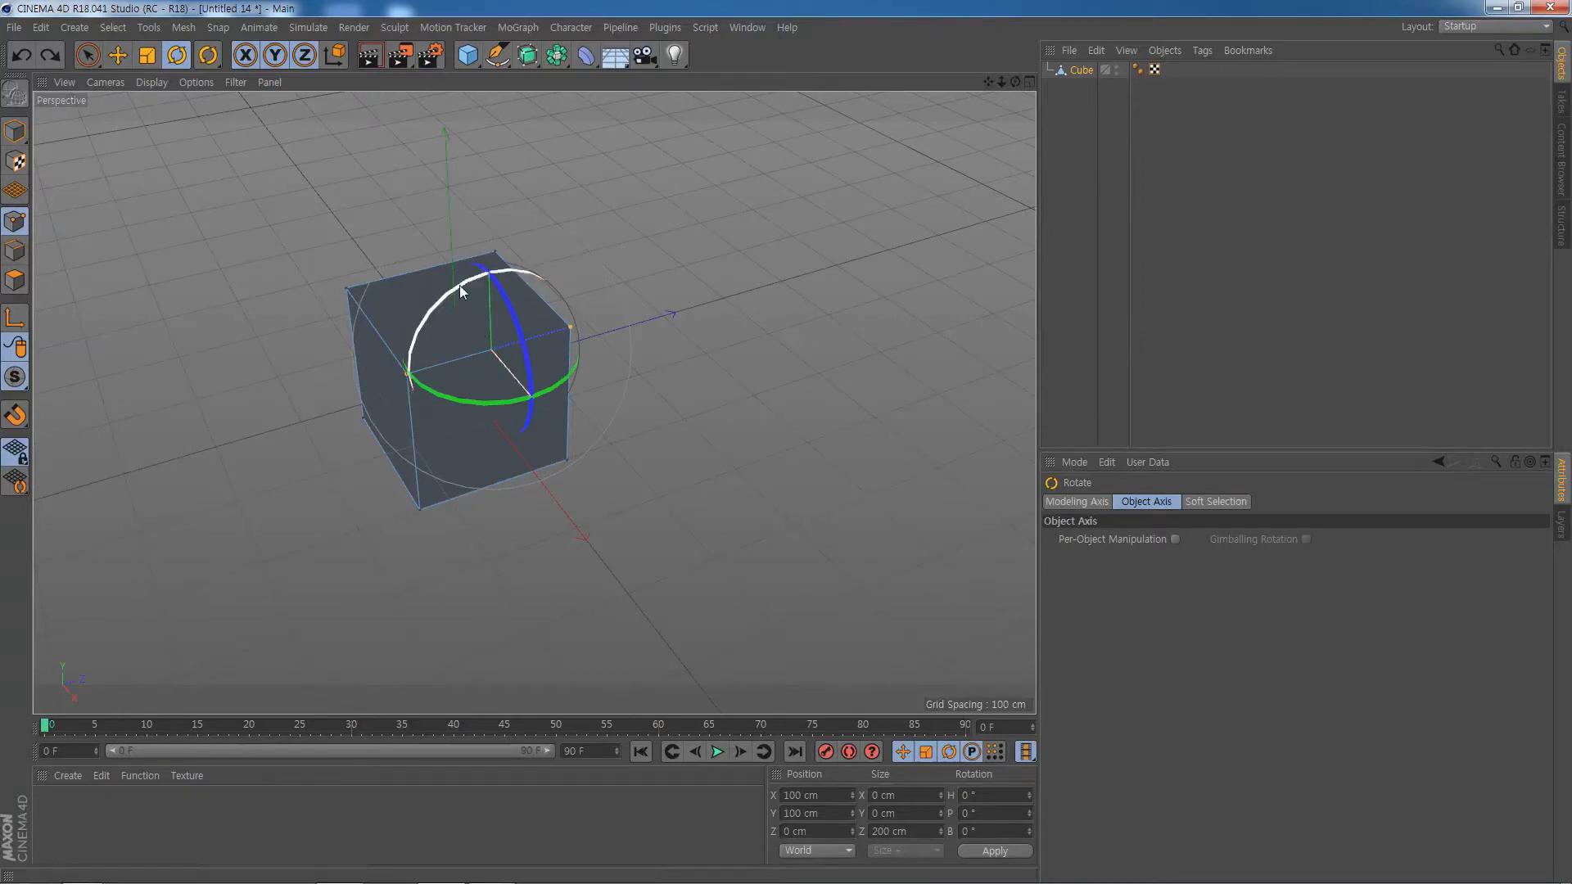
{"action": "left_click_drag", "start_coordinate": [459, 284], "coordinate": [421, 342]}
{"action": "key", "text": "ctrl+z"}
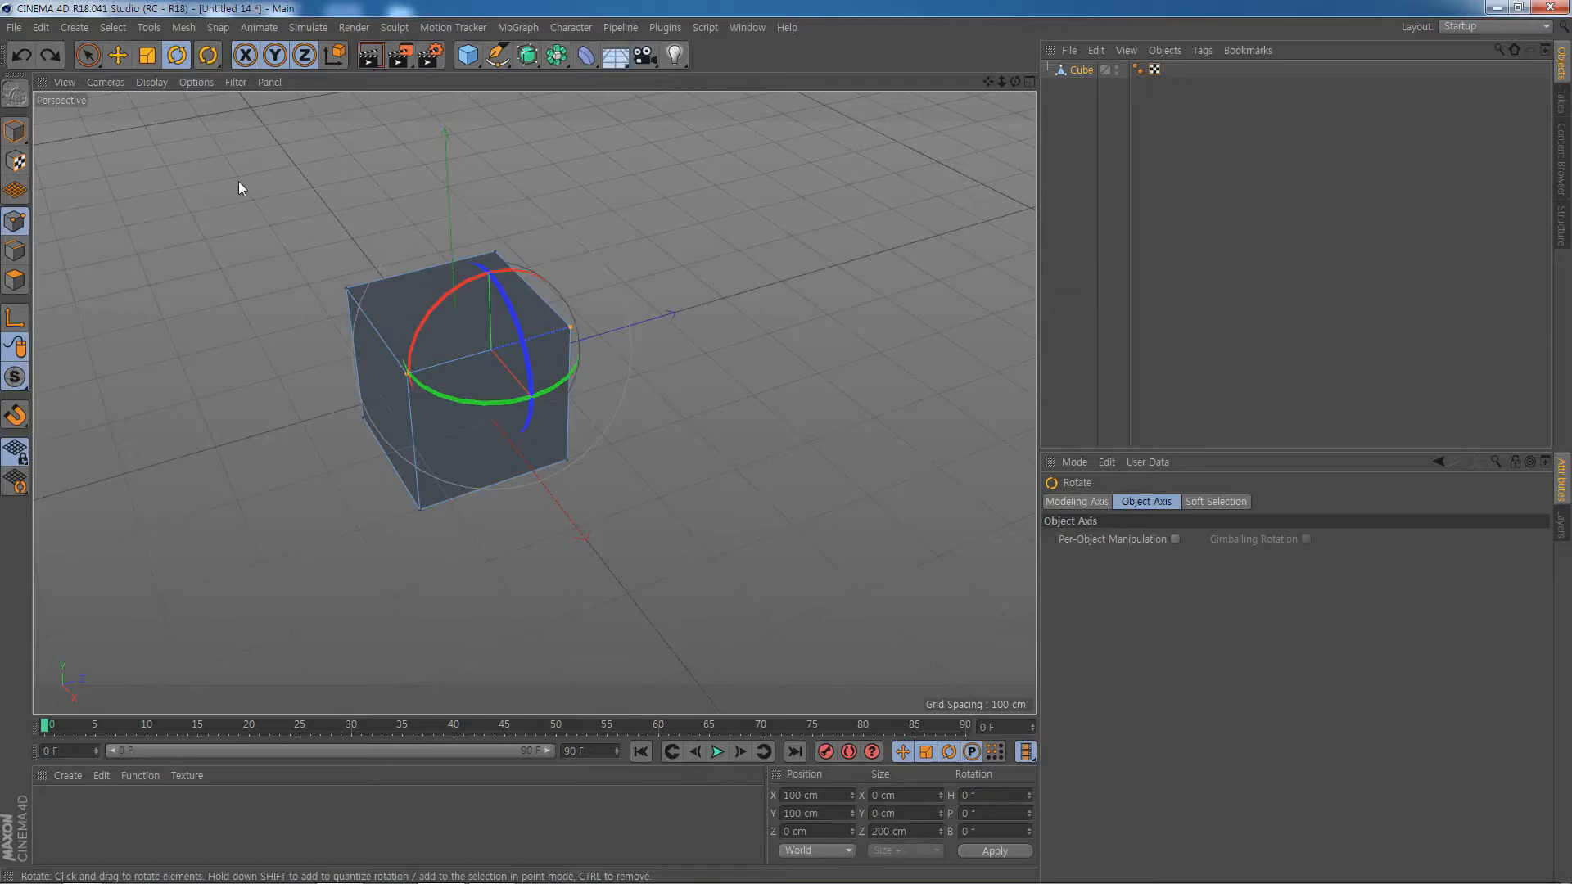
Move only the point selection's axis to the corner vertex at X 100, Y 100, Z -100 cm, with vertex snapping enabled.
{"action": "left_click", "coordinate": [118, 55]}
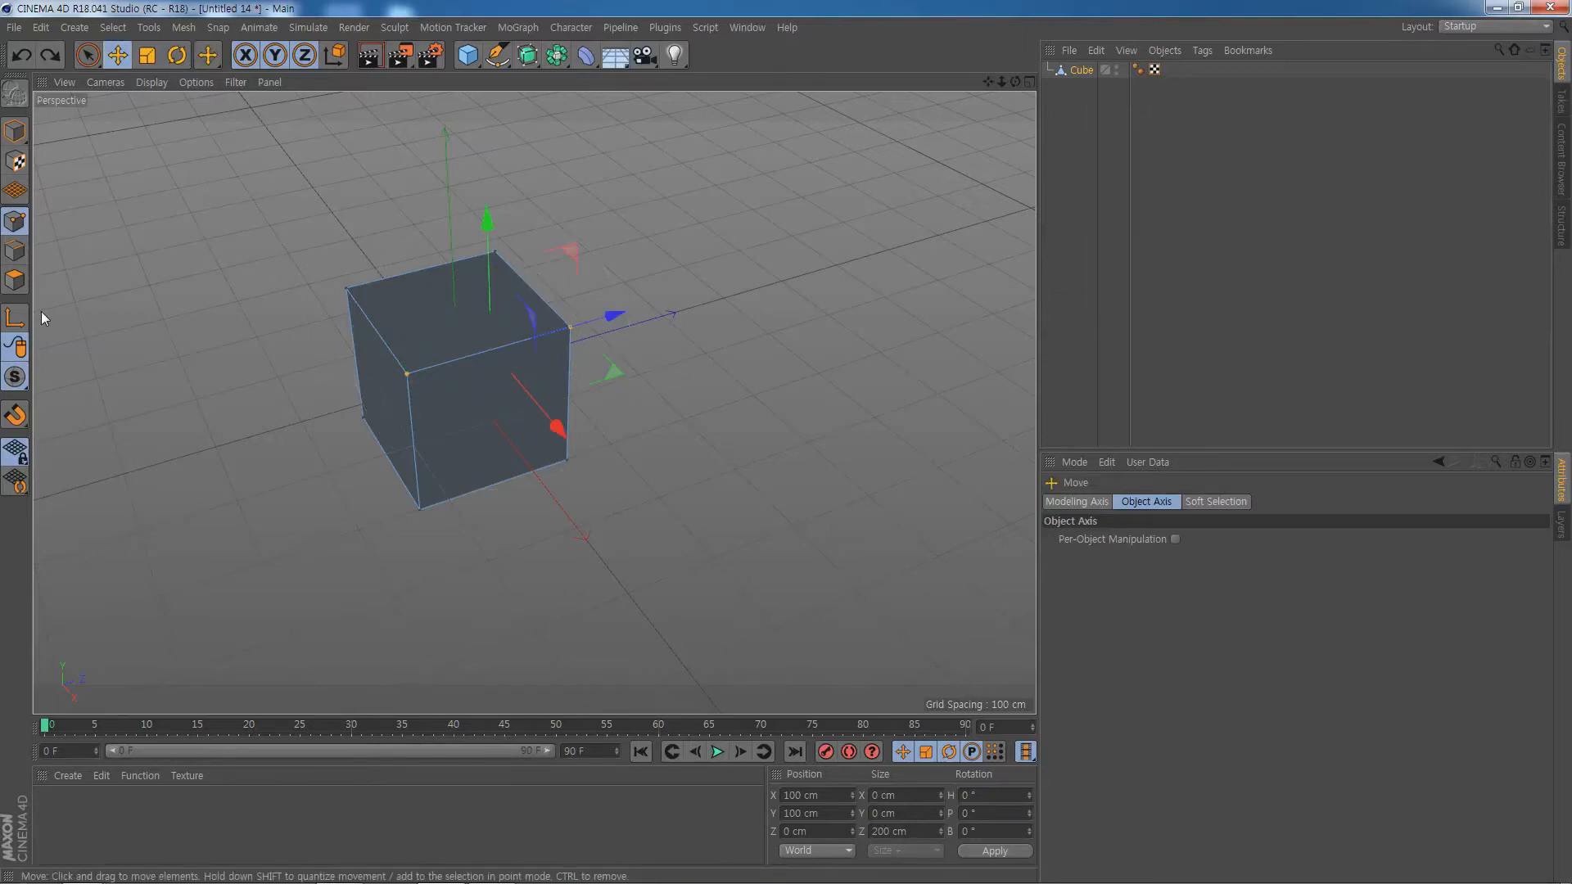
{"action": "left_click", "coordinate": [15, 318]}
{"action": "left_click_drag", "start_coordinate": [607, 316], "coordinate": [544, 361]}
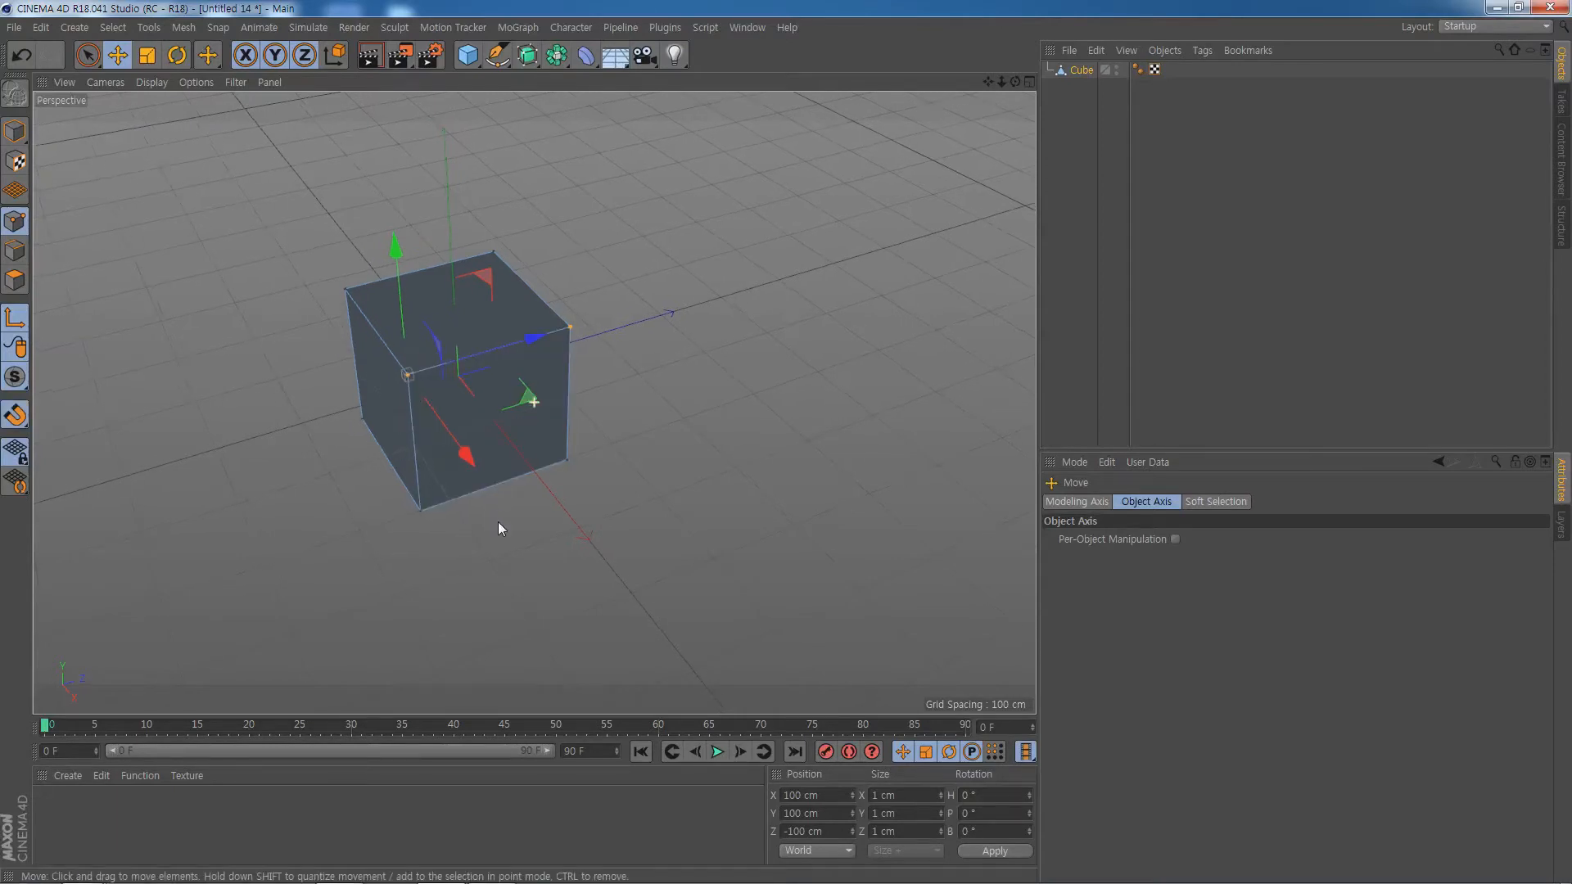
{"action": "left_click_drag", "start_coordinate": [498, 522], "coordinate": [453, 424], "text": "alt"}
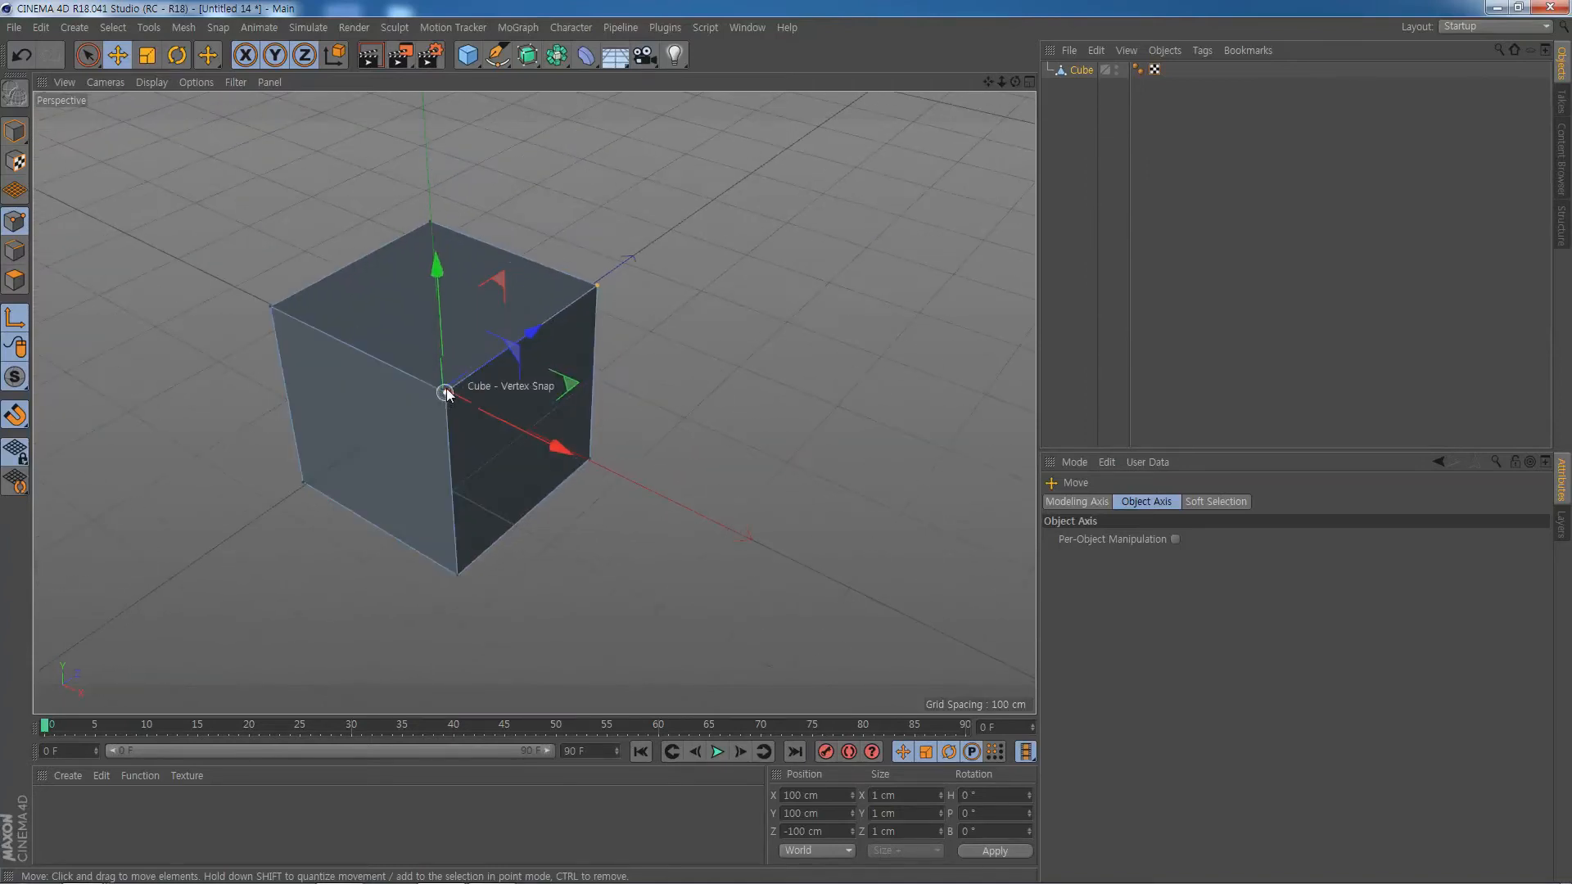
{"action": "scroll", "coordinate": [497, 485], "scroll_direction": "up", "scroll_amount": 1}
{"action": "left_click_drag", "start_coordinate": [571, 573], "coordinate": [488, 575], "text": "alt"}
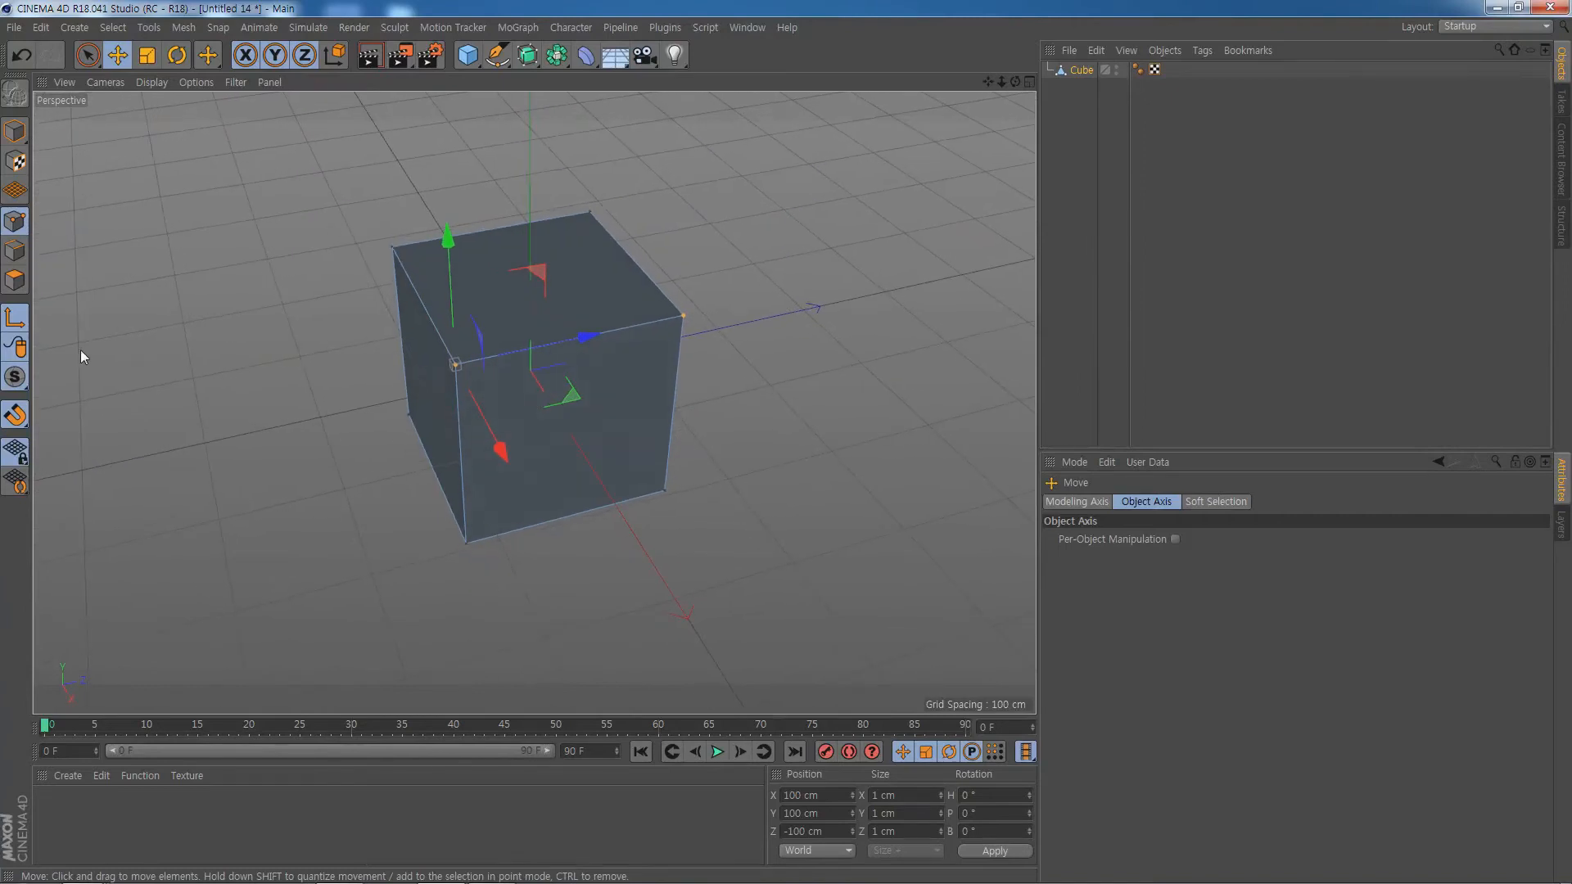
Rotate the selected points about X around the snapped corner until their size is about 198 cm in Y and 28 cm in Z.
{"action": "left_click", "coordinate": [16, 318]}
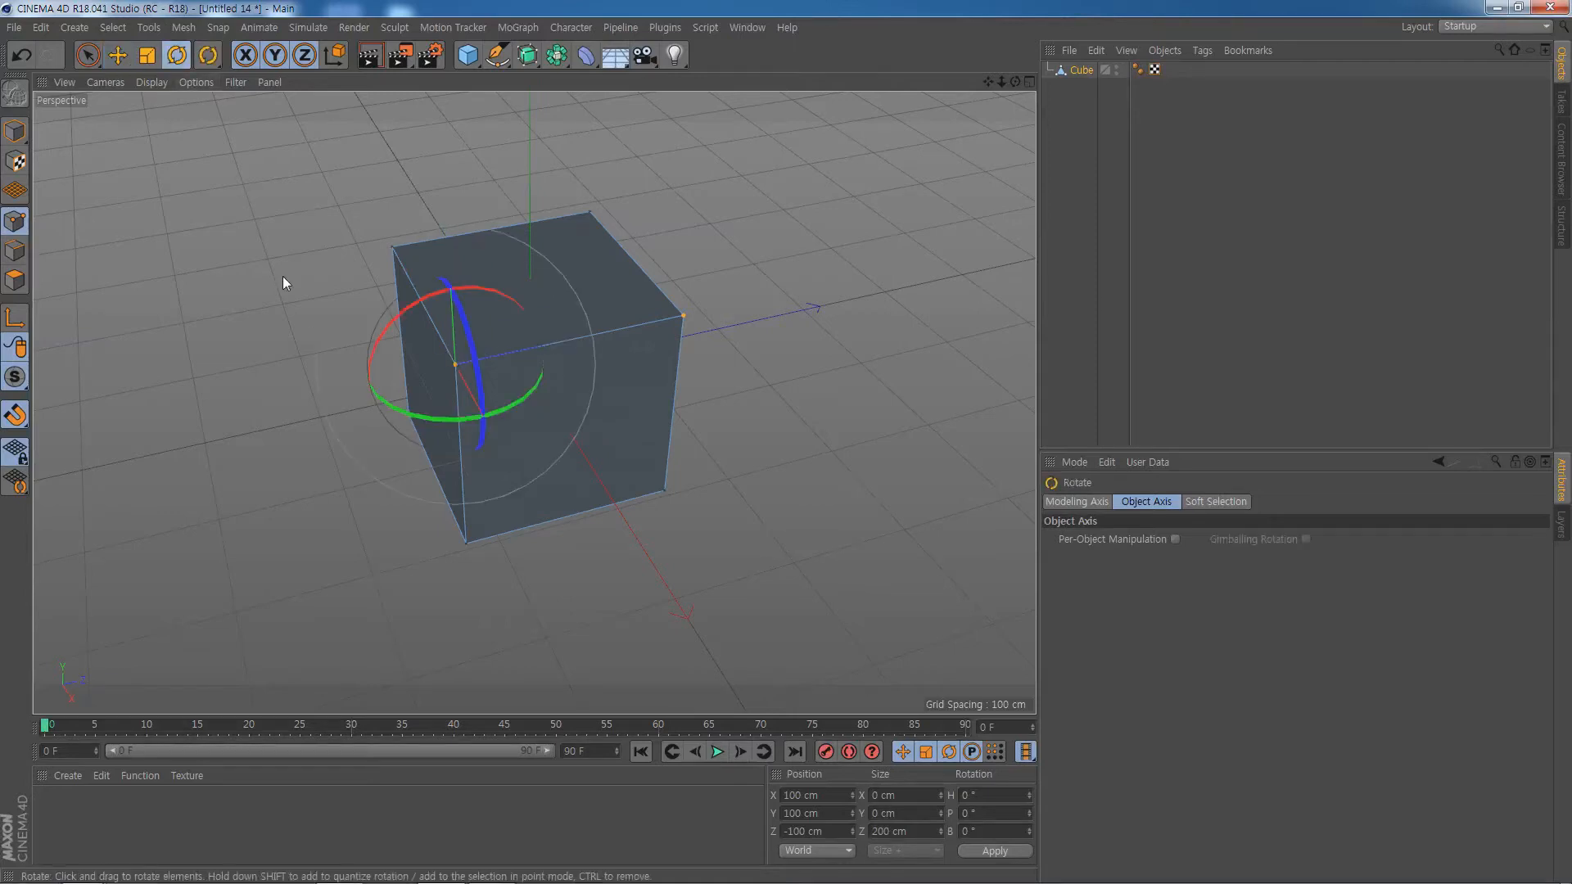
{"action": "left_click_drag", "start_coordinate": [425, 297], "coordinate": [394, 331]}
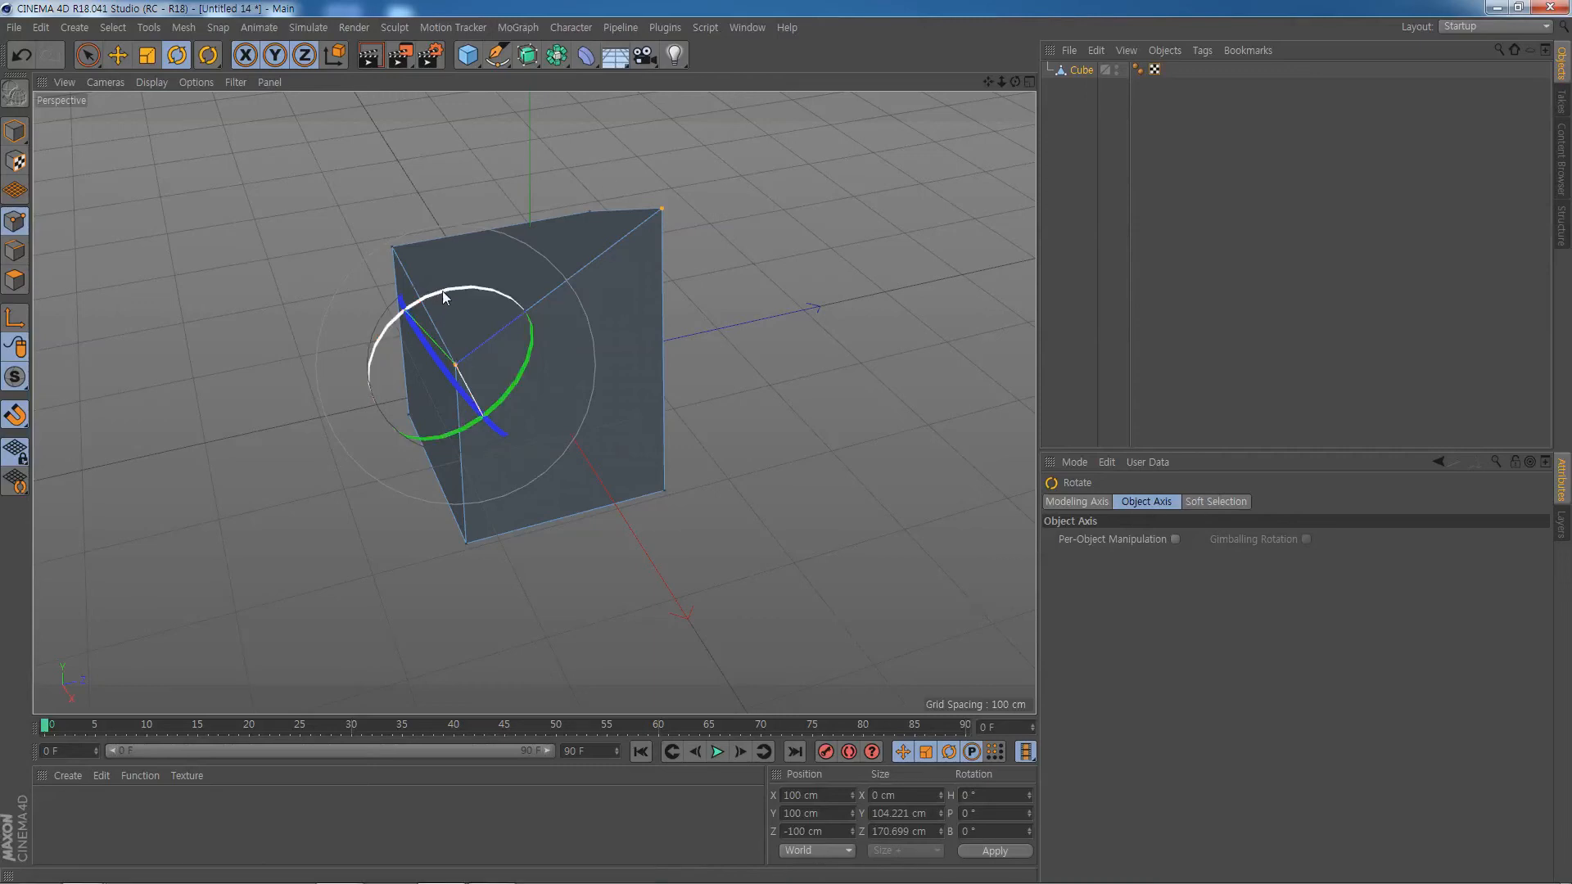
{"action": "left_click_drag", "start_coordinate": [442, 287], "coordinate": [375, 335]}
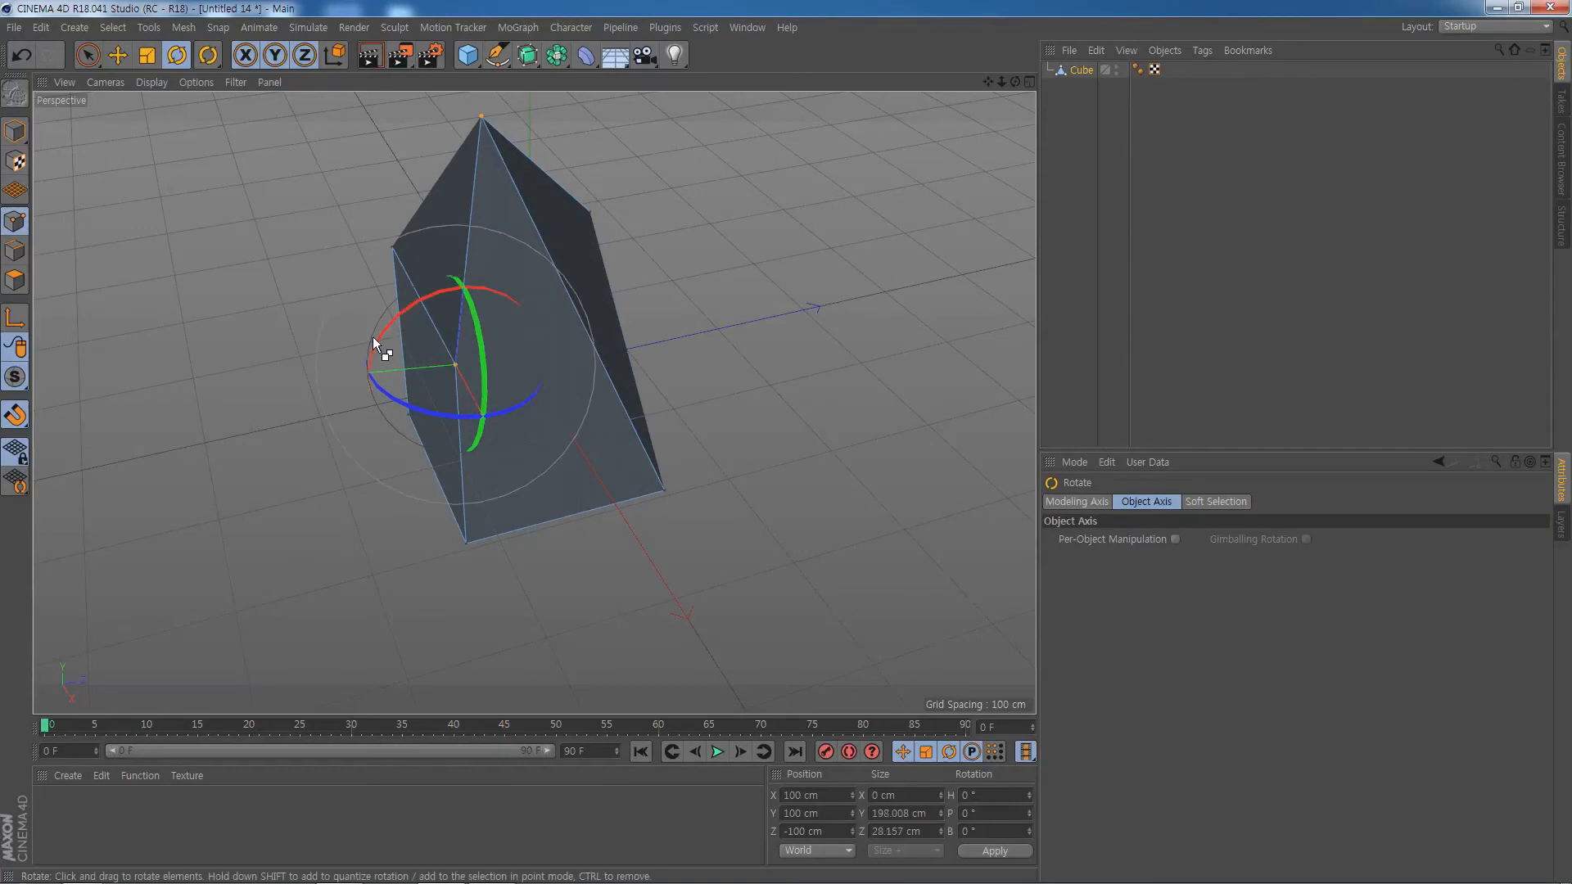
Undo both rotations of the selected points around the snapped corner.
{"action": "key", "text": "ctrl+z"}
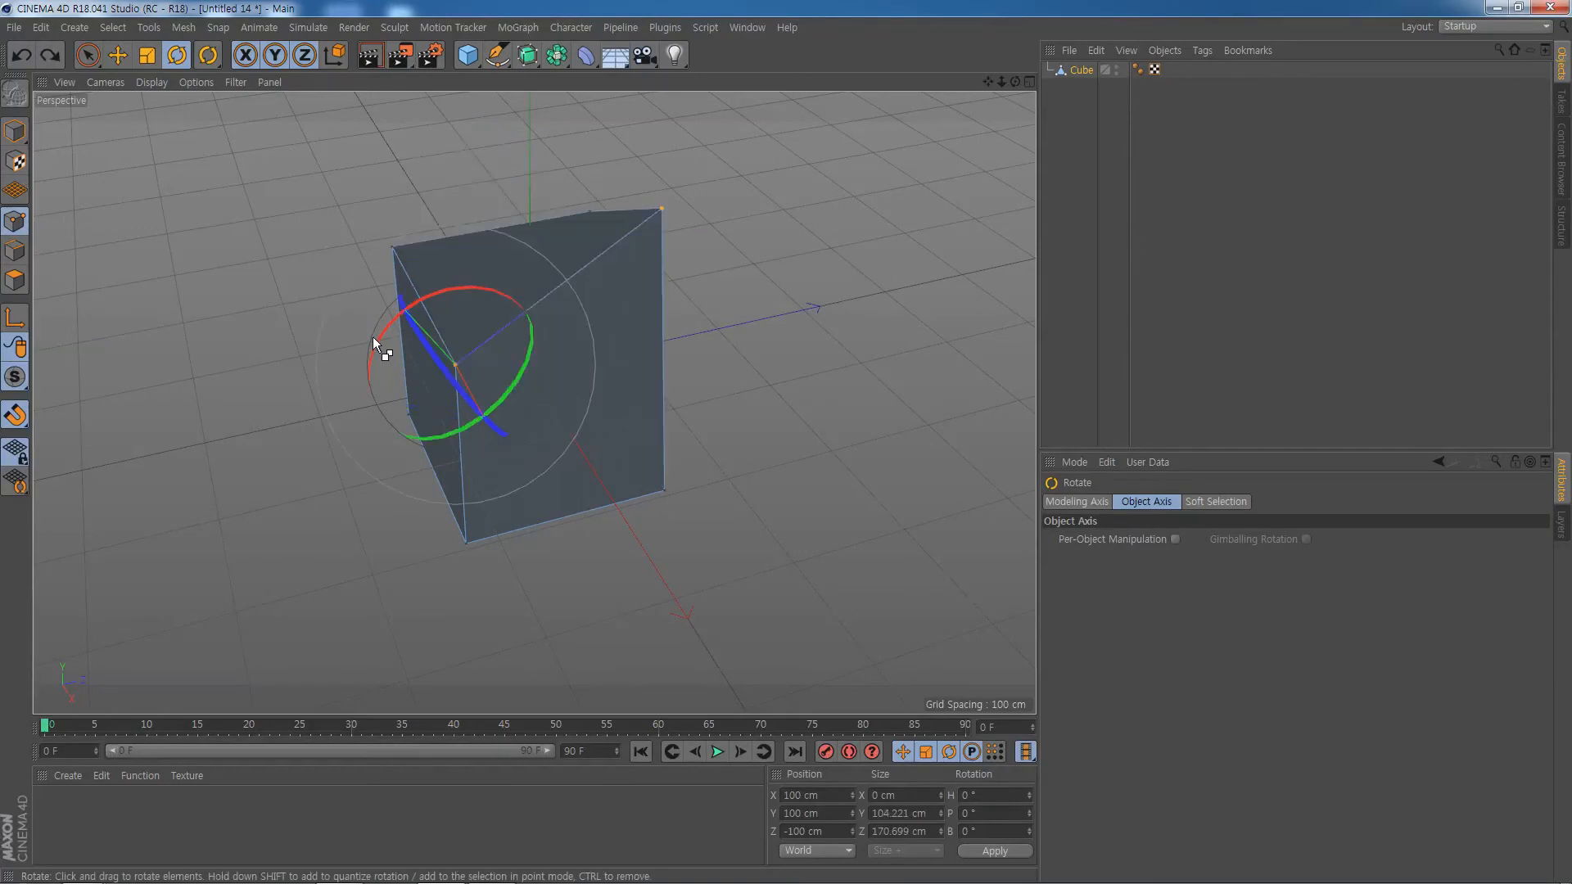
{"action": "key", "text": "ctrl+z"}
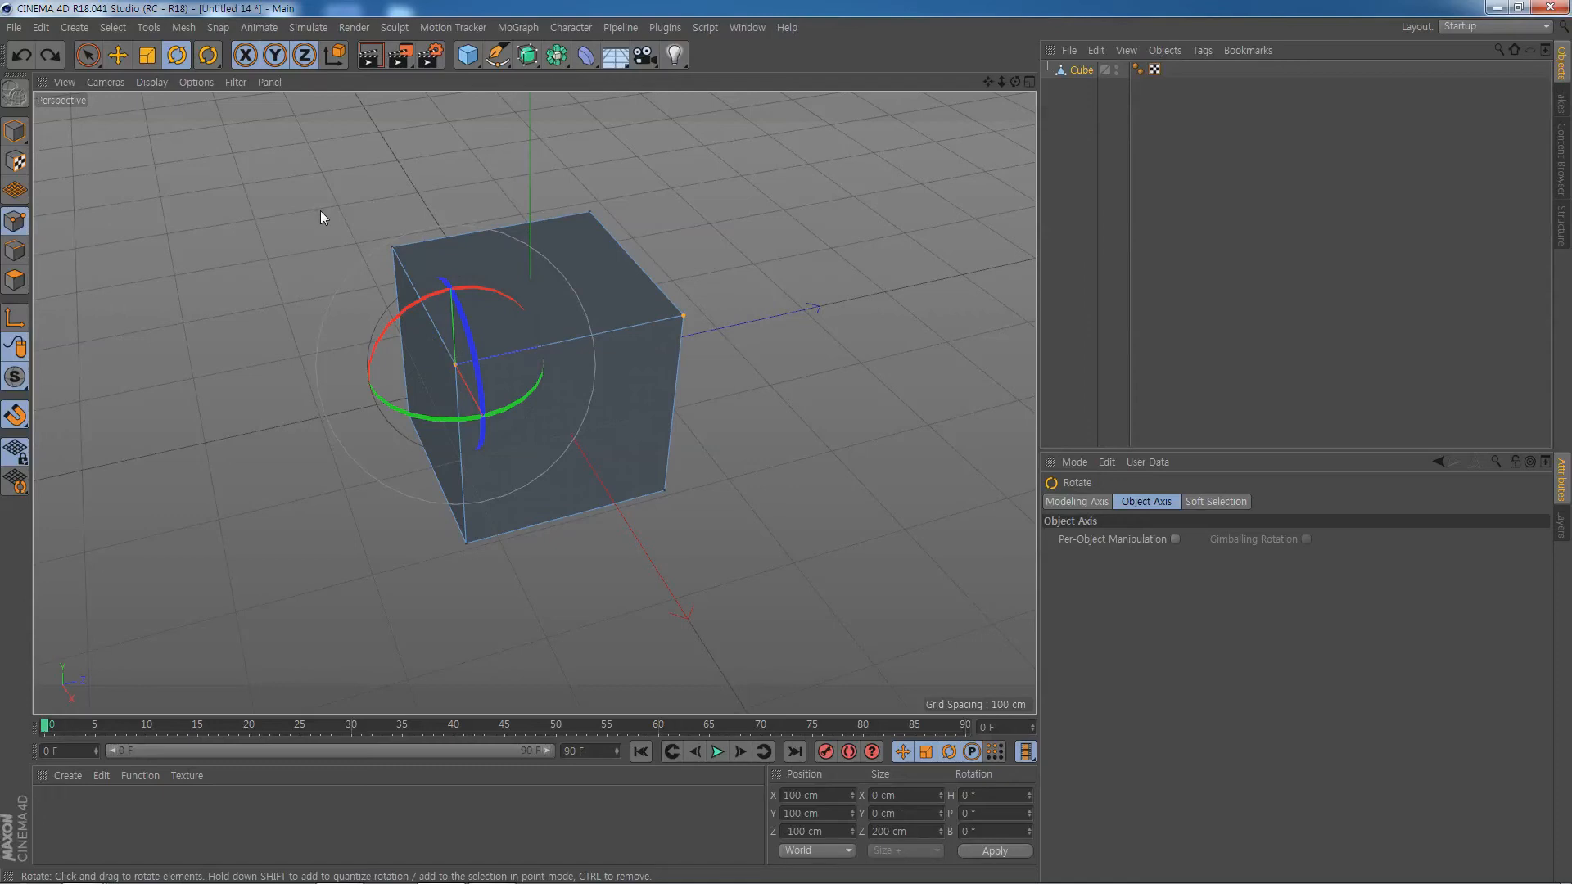
Scale the two selected points along Z from the corner axis to about 104 cm, out to about 257 cm, and back to about 198 cm.
{"action": "left_click", "coordinate": [148, 55]}
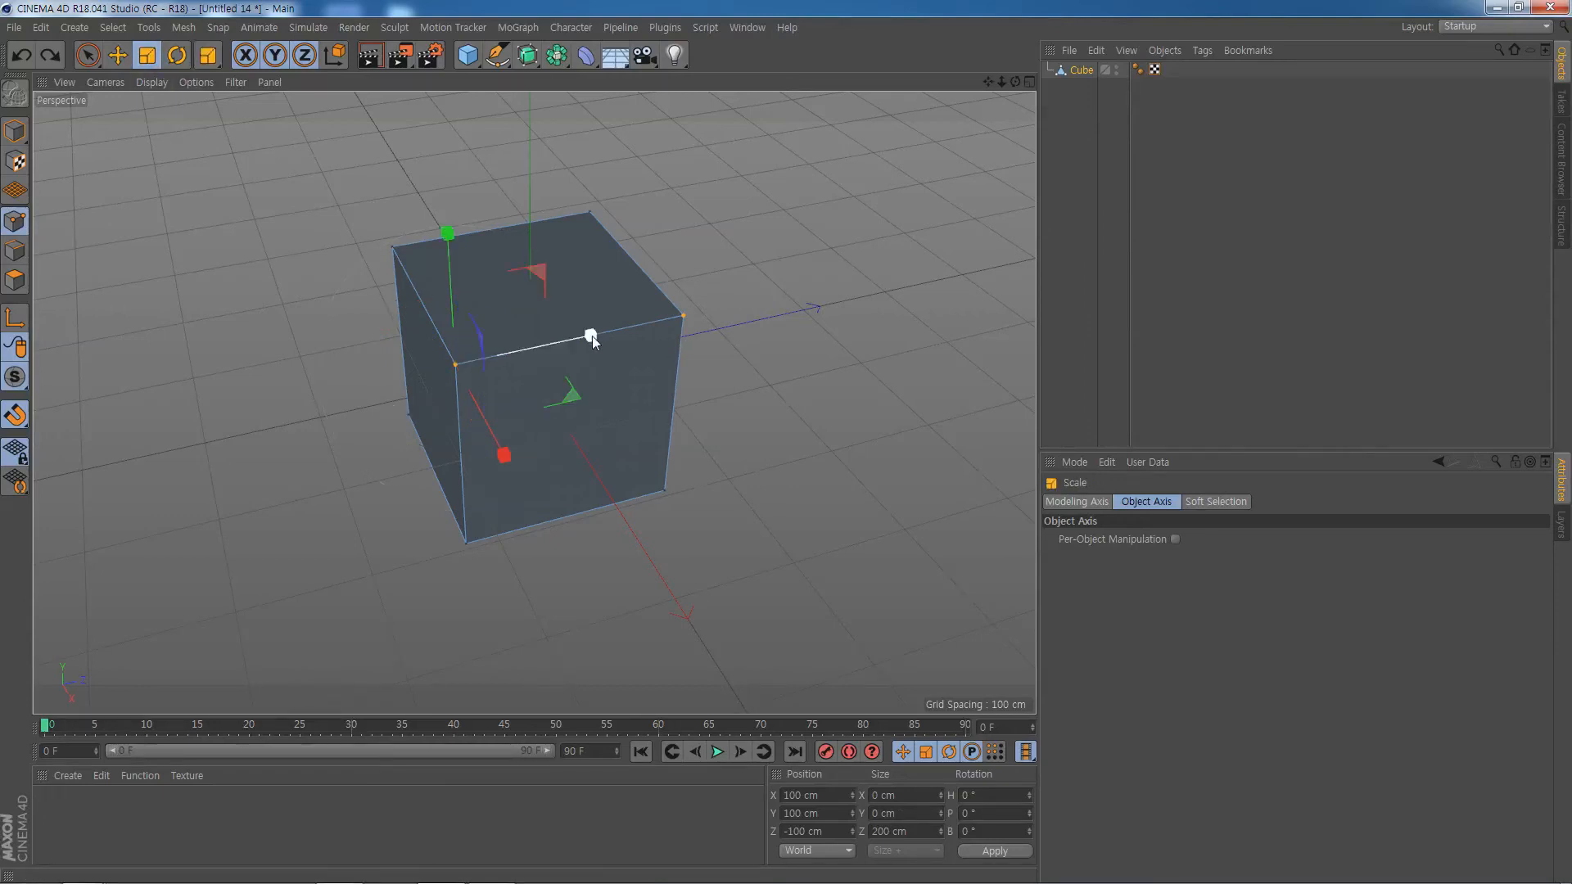
{"action": "left_click_drag", "start_coordinate": [591, 335], "coordinate": [530, 357]}
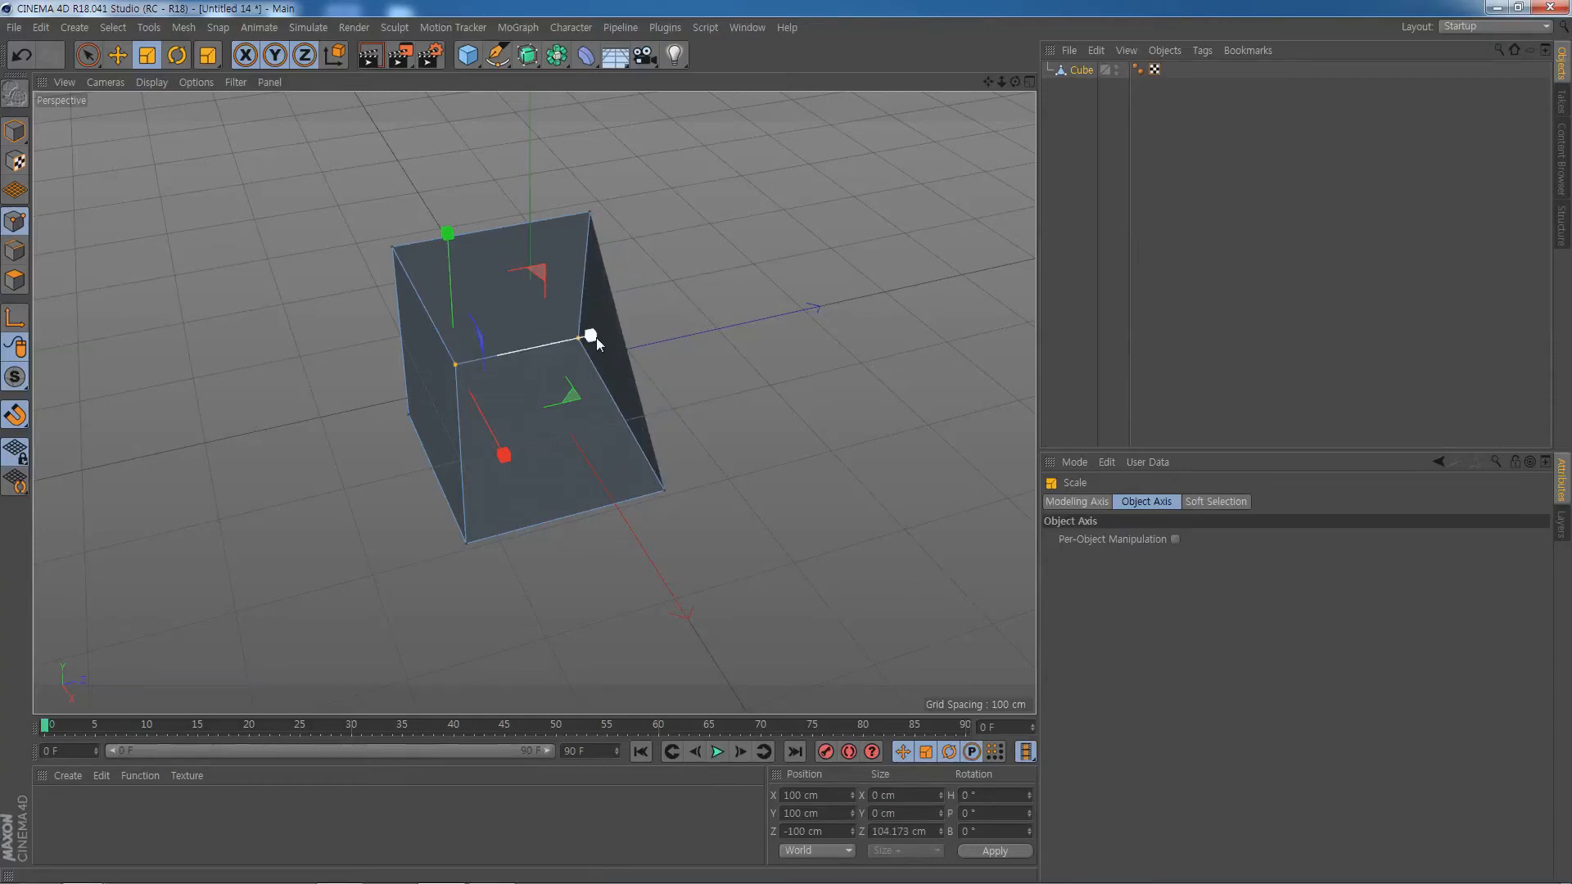
{"action": "left_click_drag", "start_coordinate": [596, 337], "coordinate": [784, 307]}
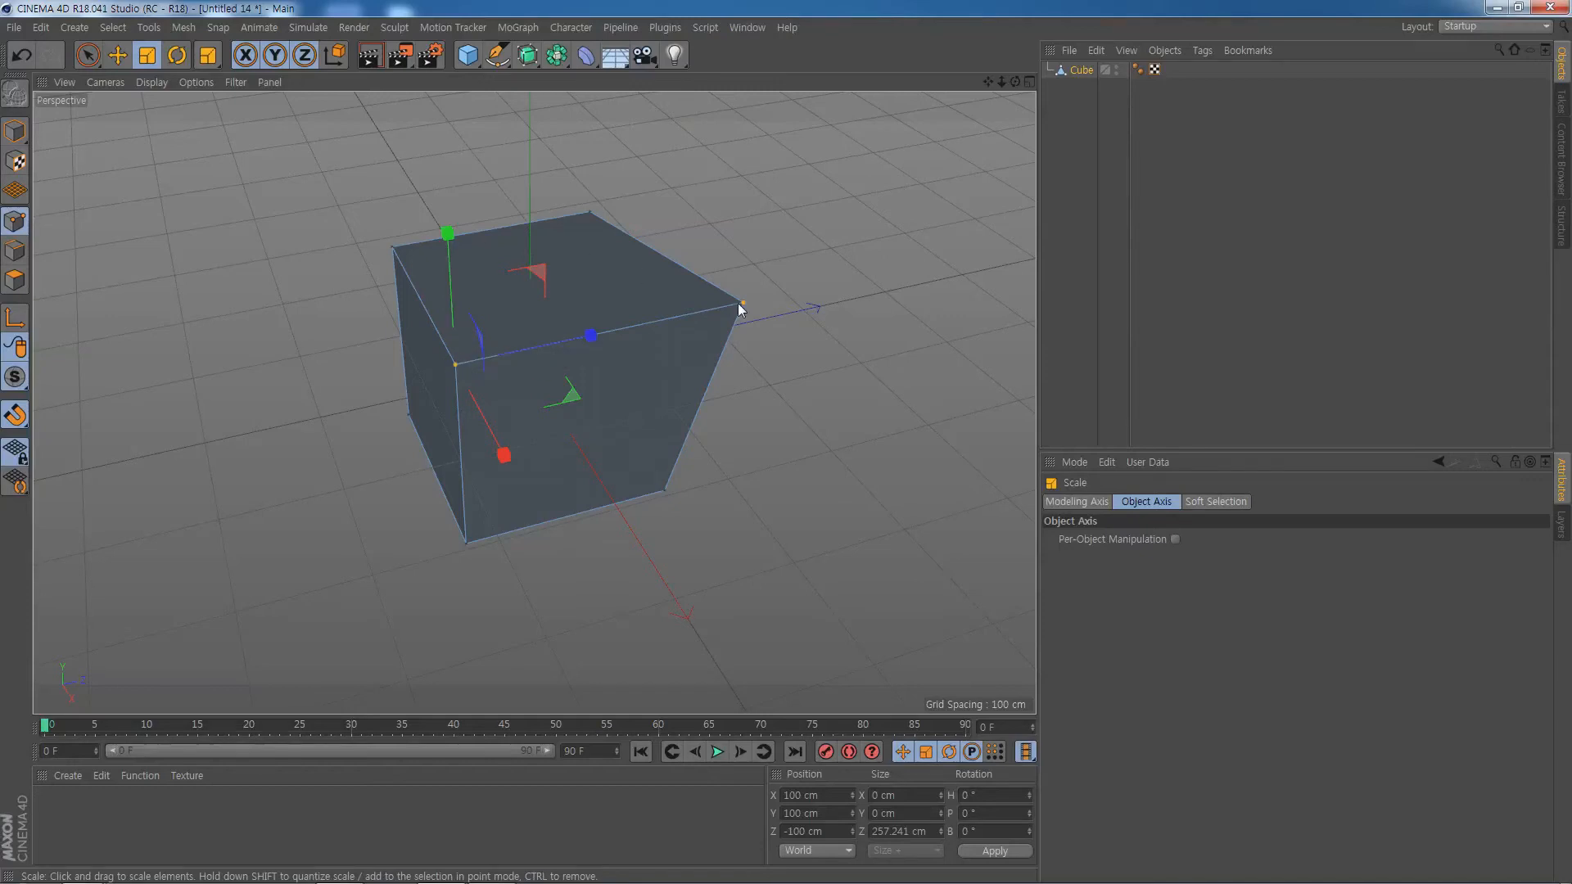
{"action": "left_click_drag", "start_coordinate": [592, 336], "coordinate": [563, 351]}
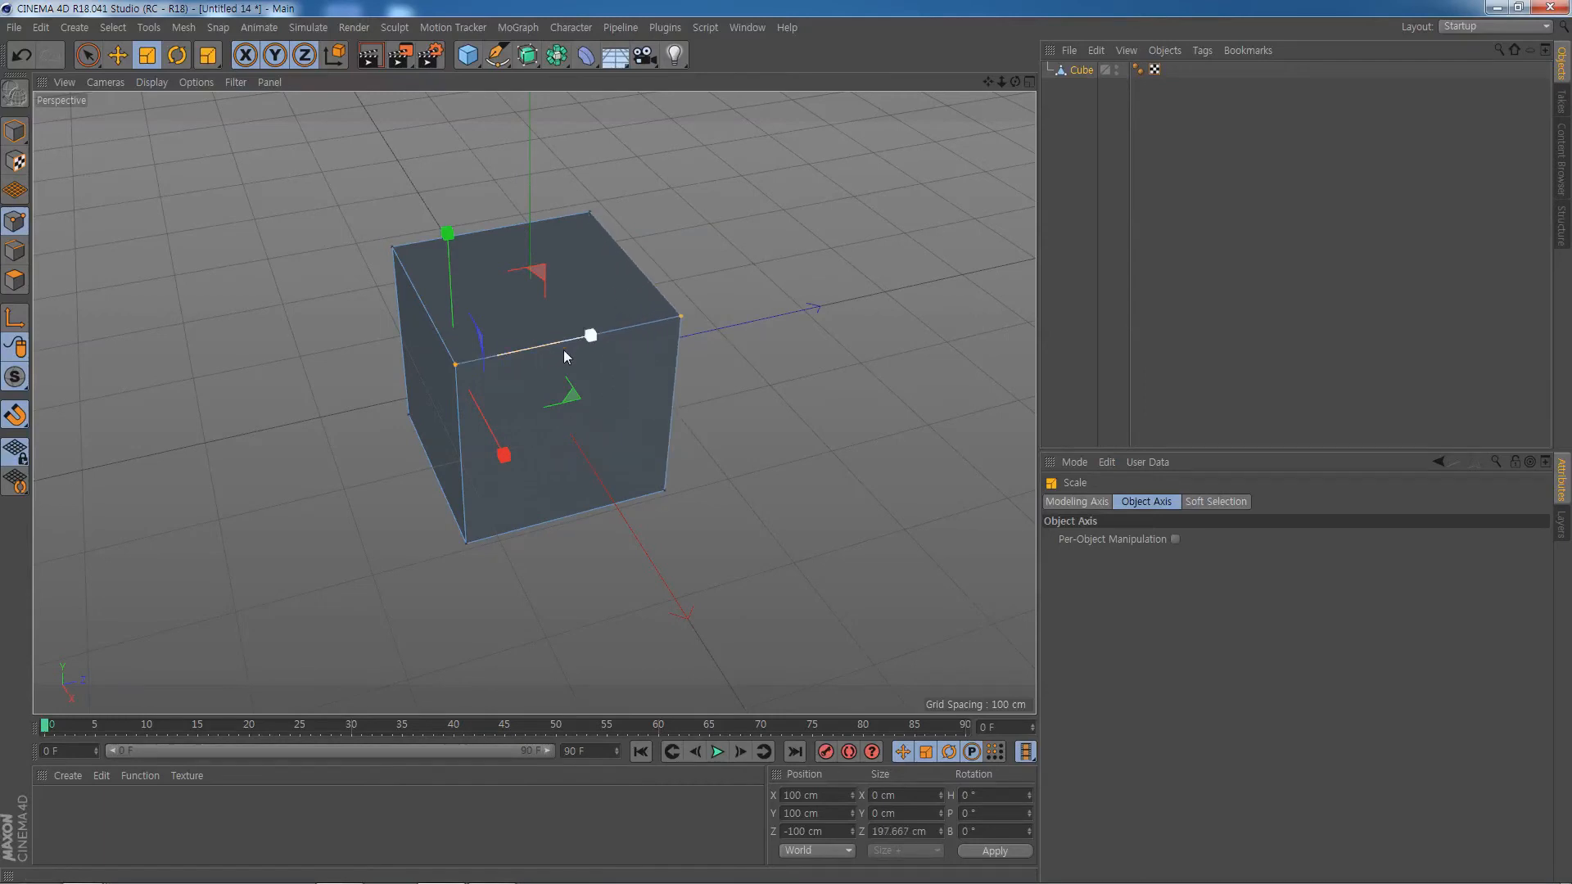